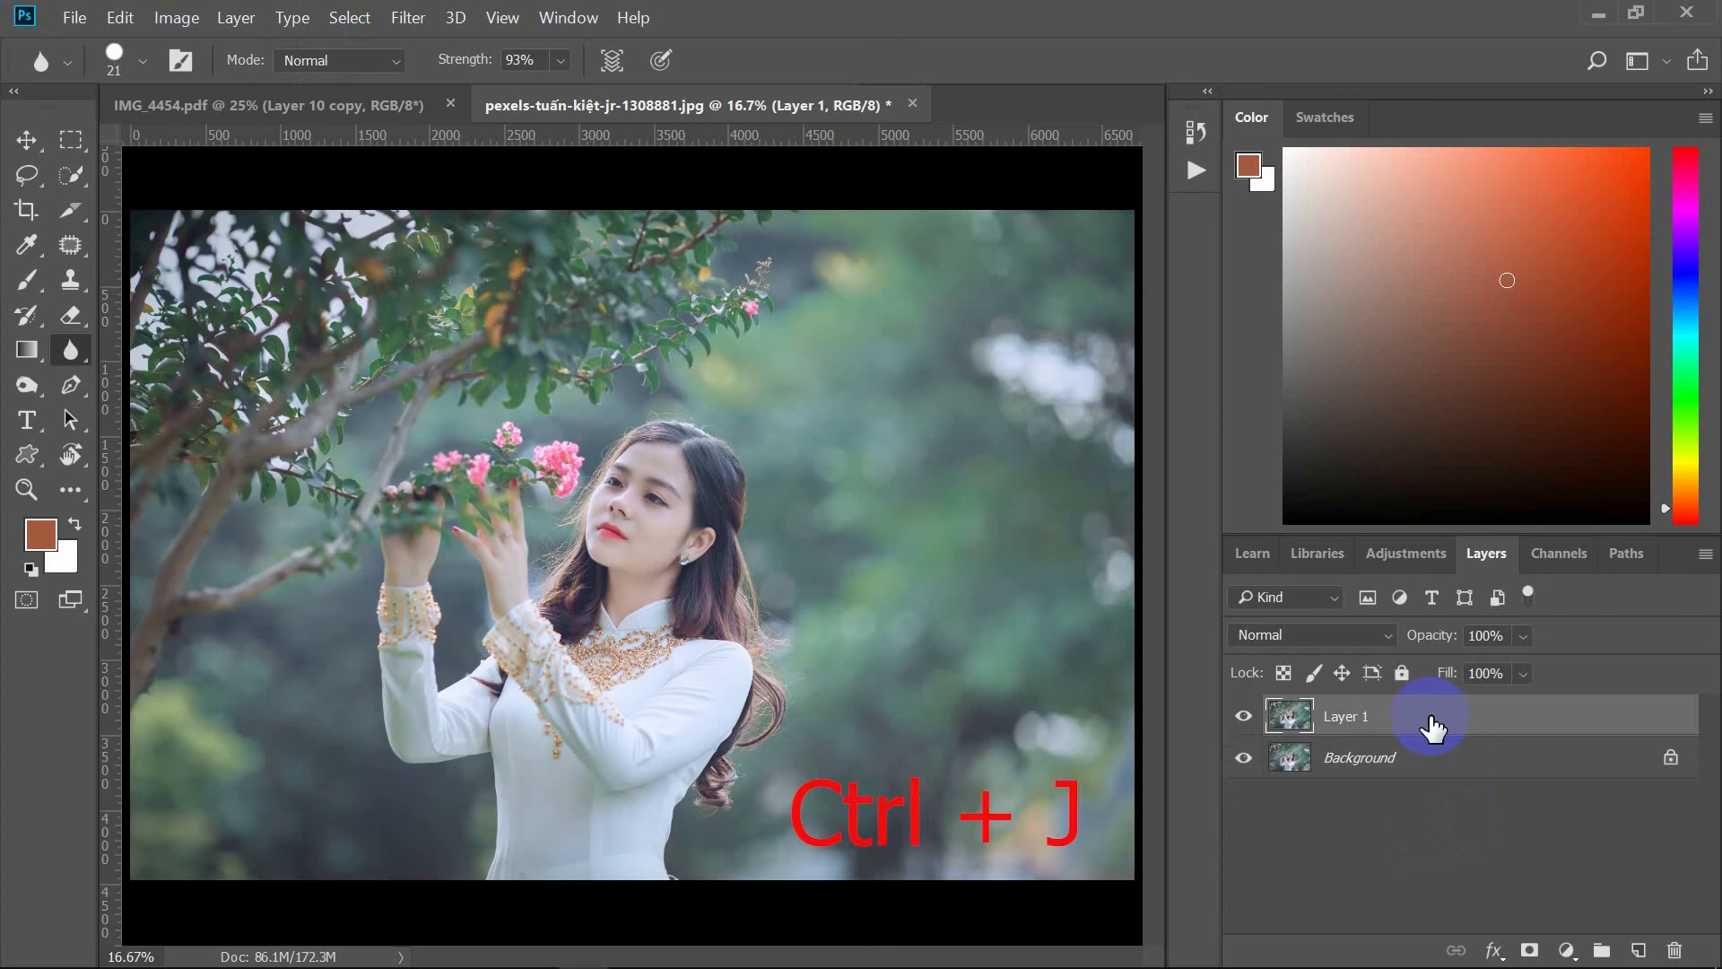
Step: Apply Curves to Layer 1 with curve points at about input 207 / output 183 and input 140 / output 111
click(177, 17)
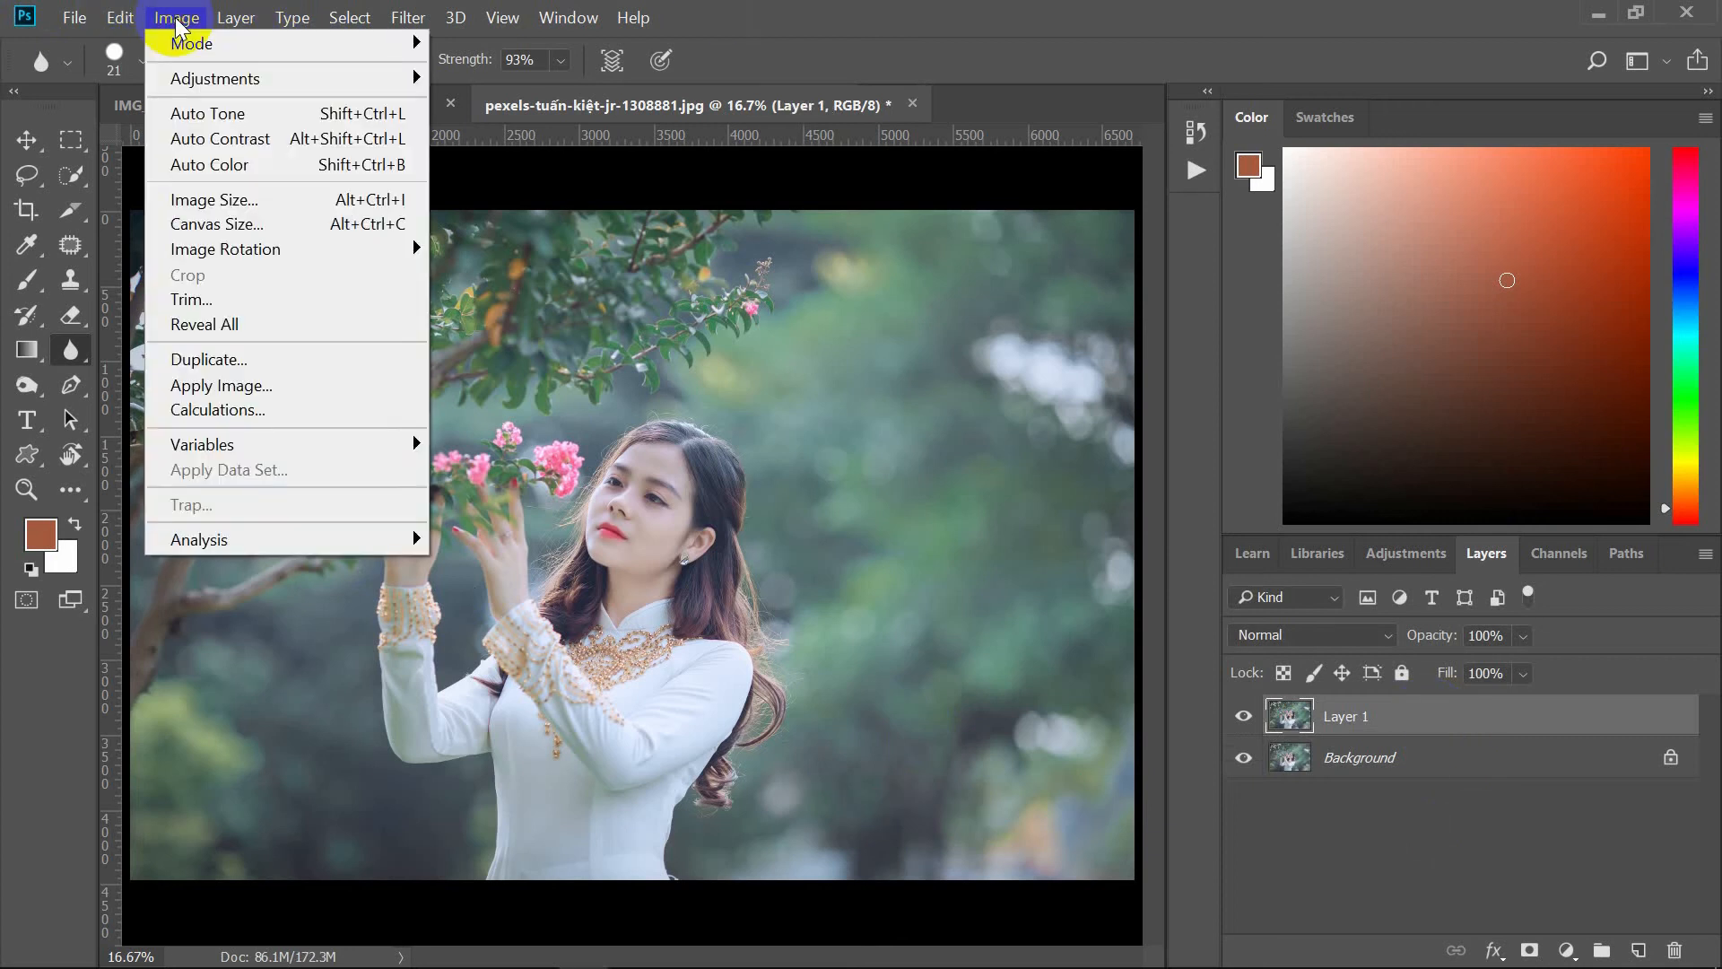
mouse_move(219, 79)
click(484, 130)
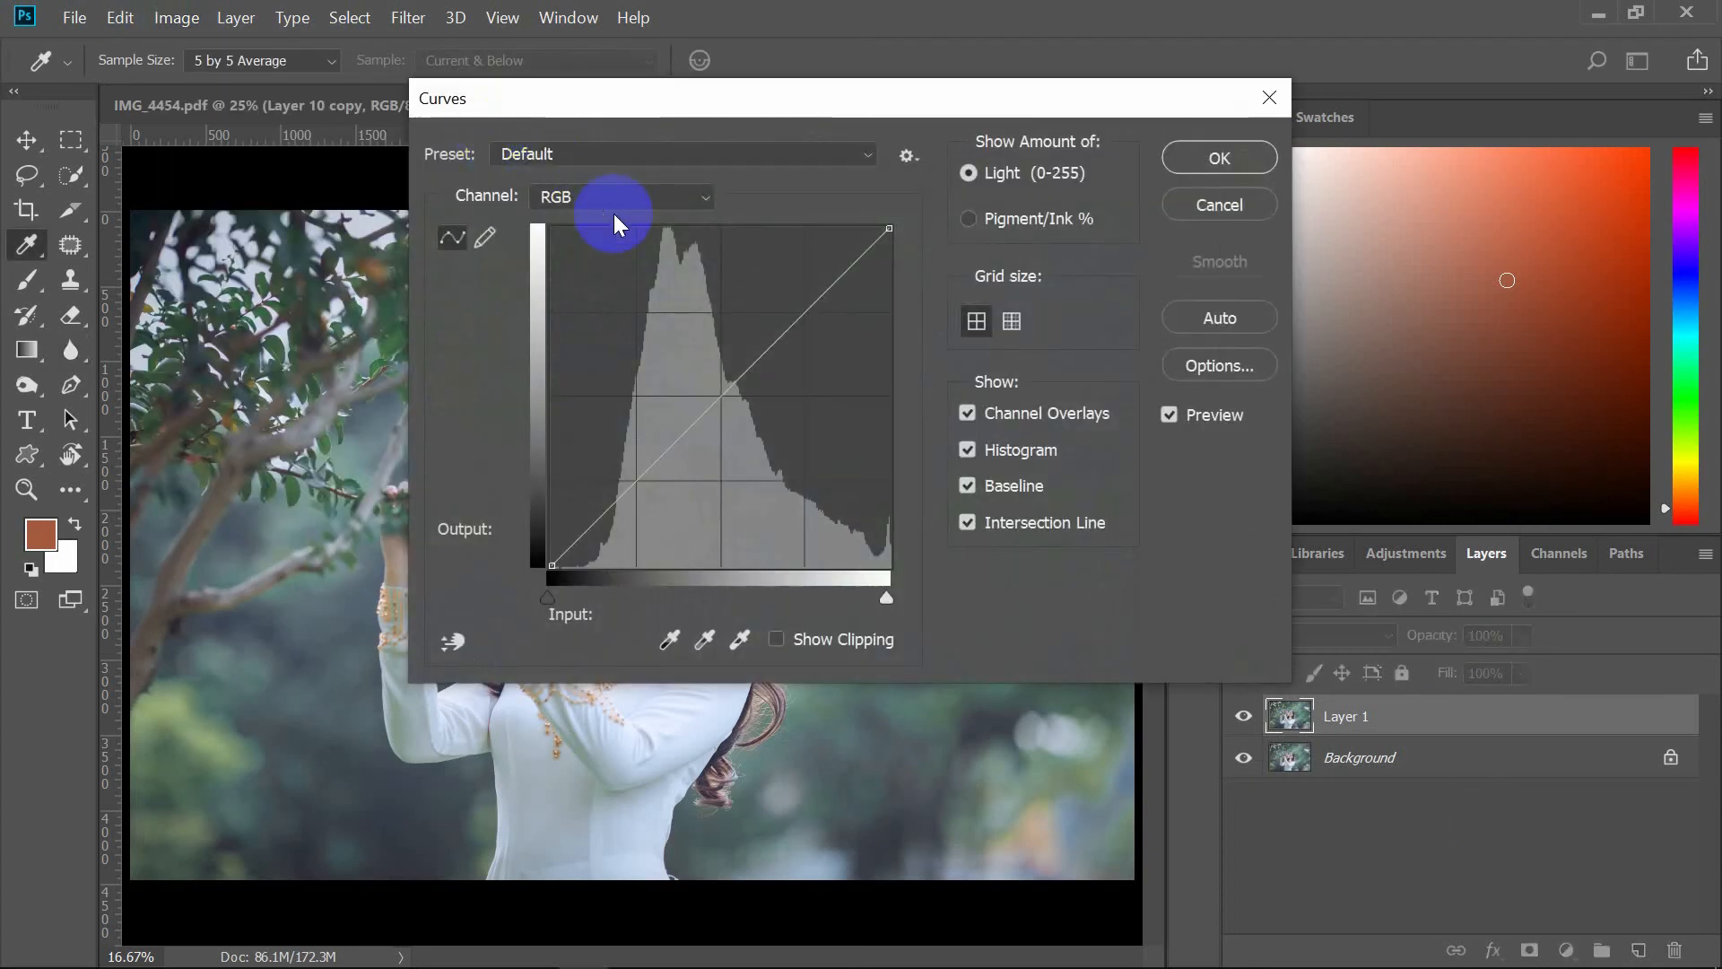
drag(745, 98, 1102, 149)
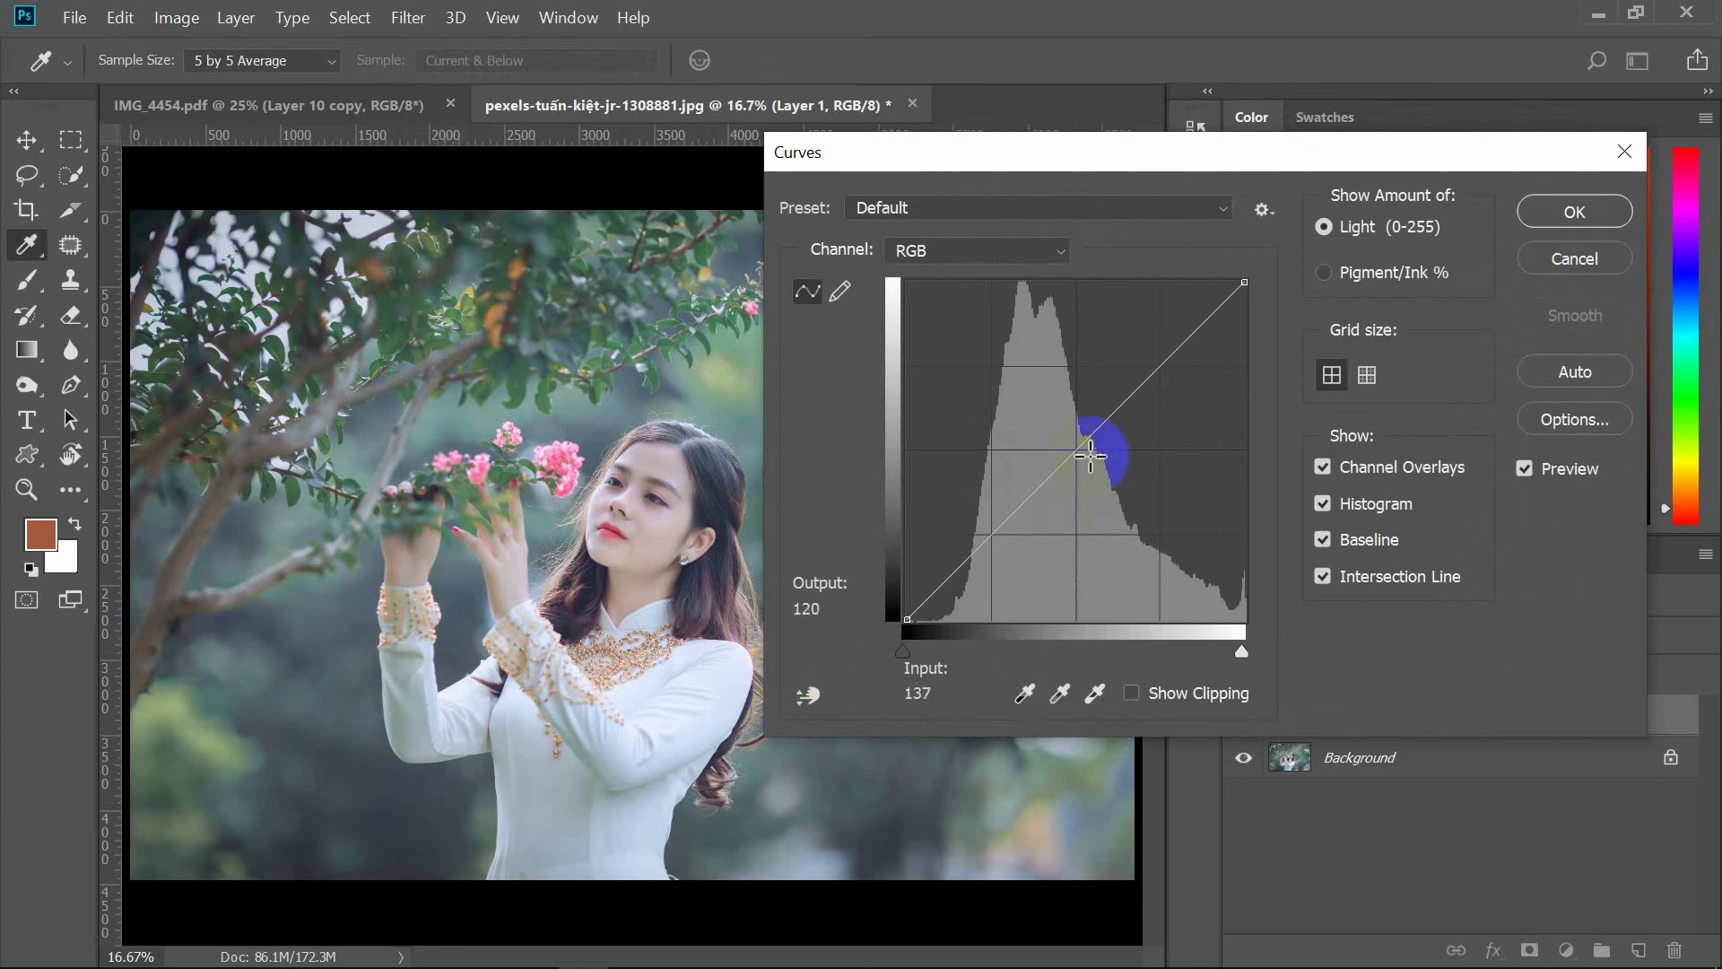
drag(1080, 449, 1182, 378)
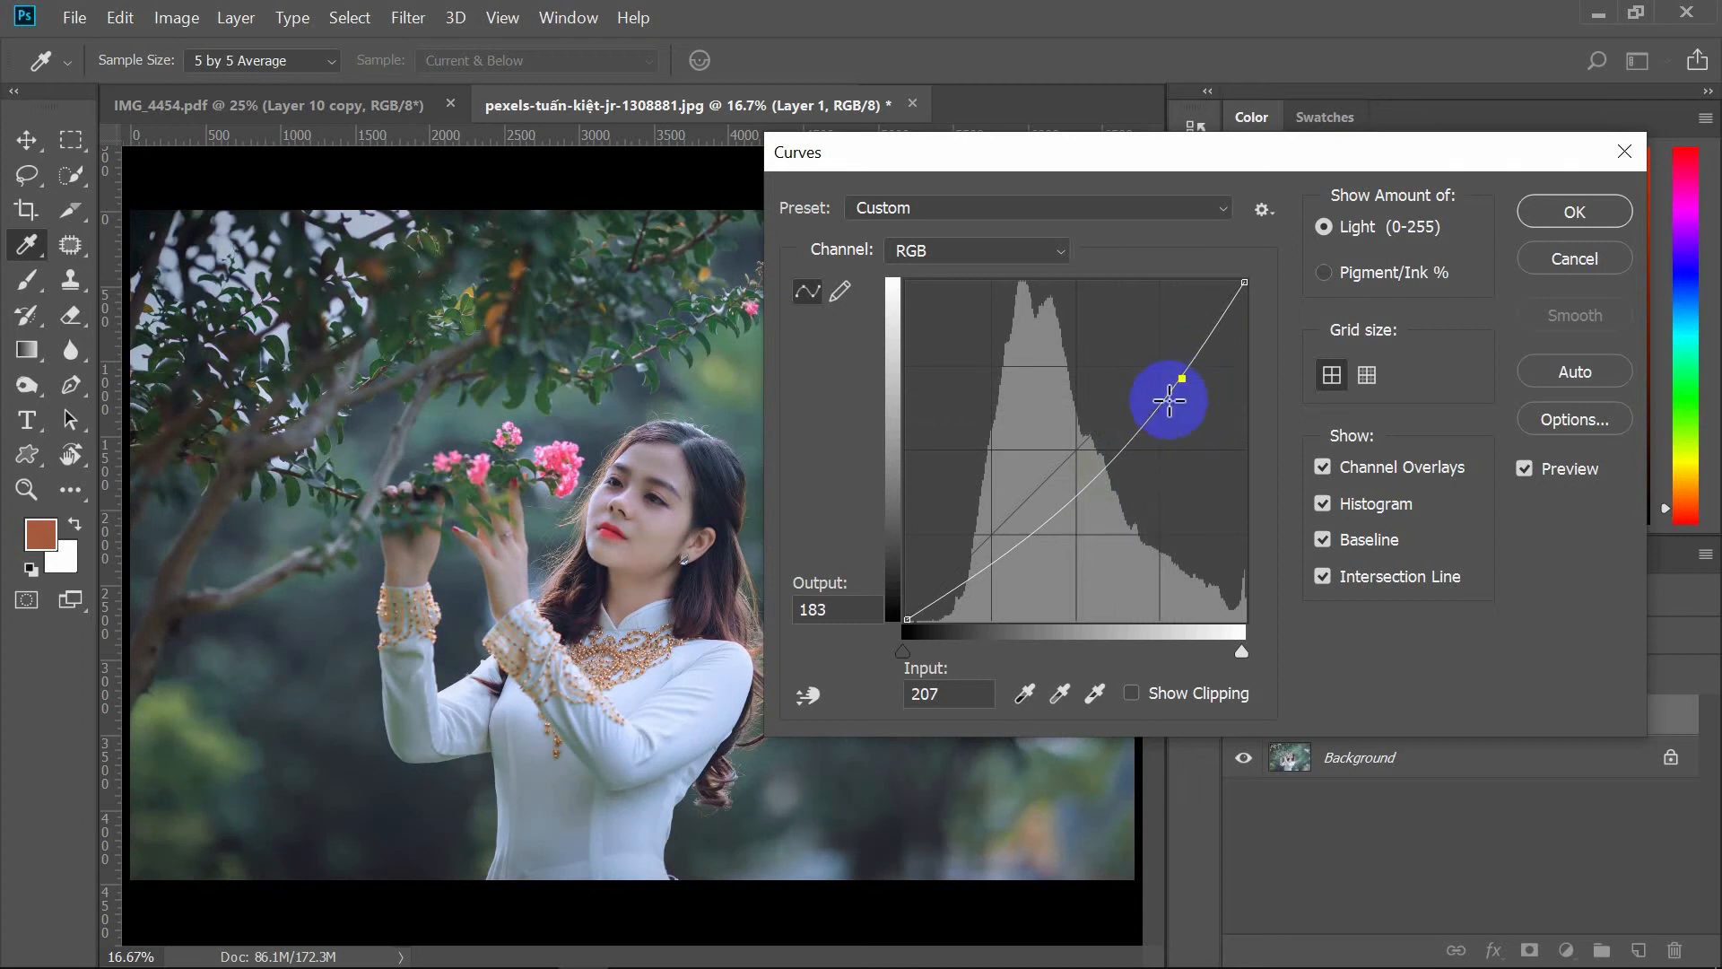
drag(1109, 462, 1093, 473)
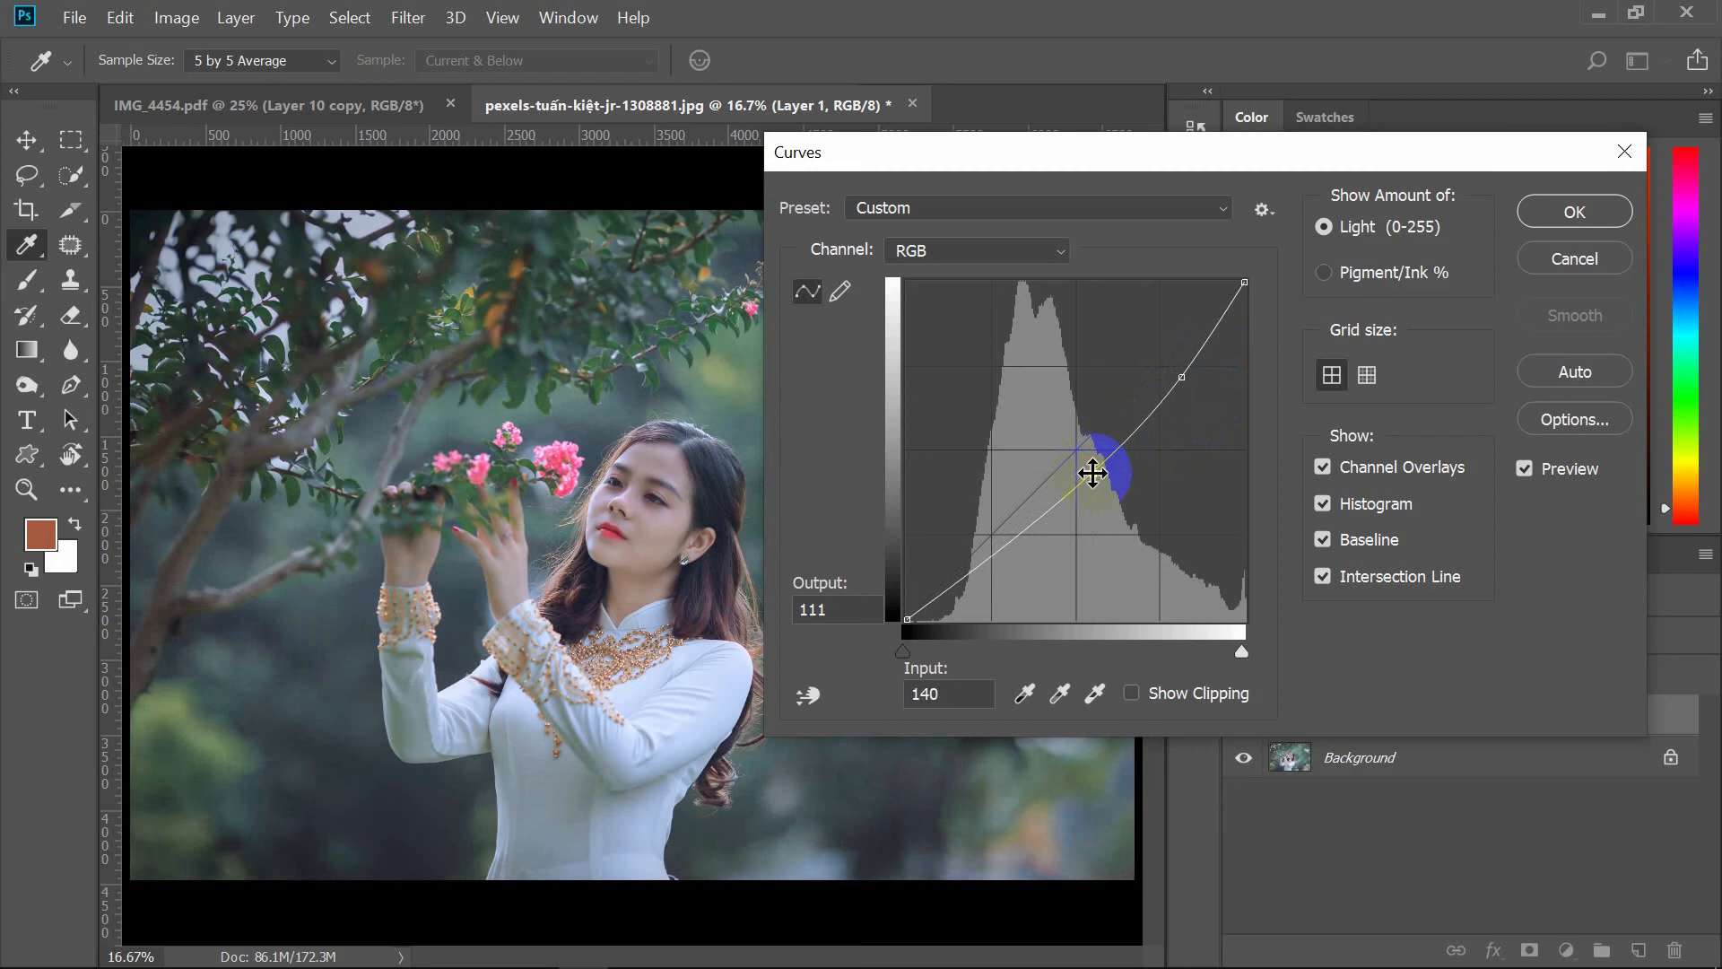
click(1572, 213)
Step: Apply Vibrance to Layer 1, raising both vibrance and saturation slightly
click(170, 18)
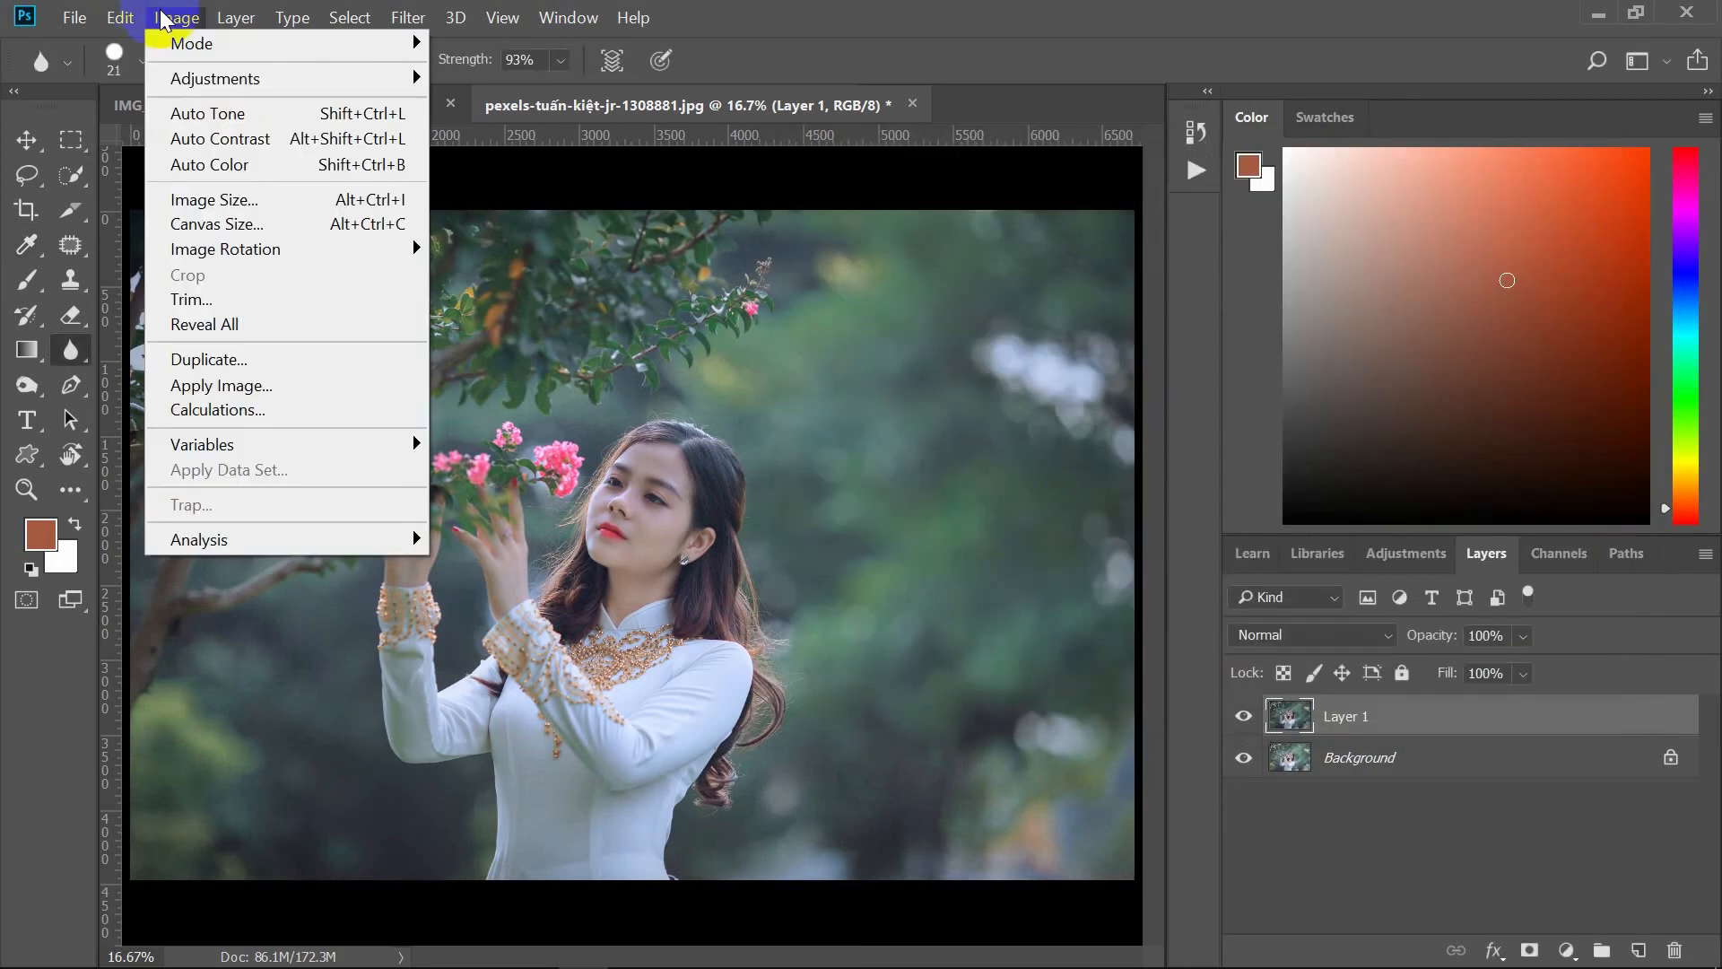
mouse_move(231, 78)
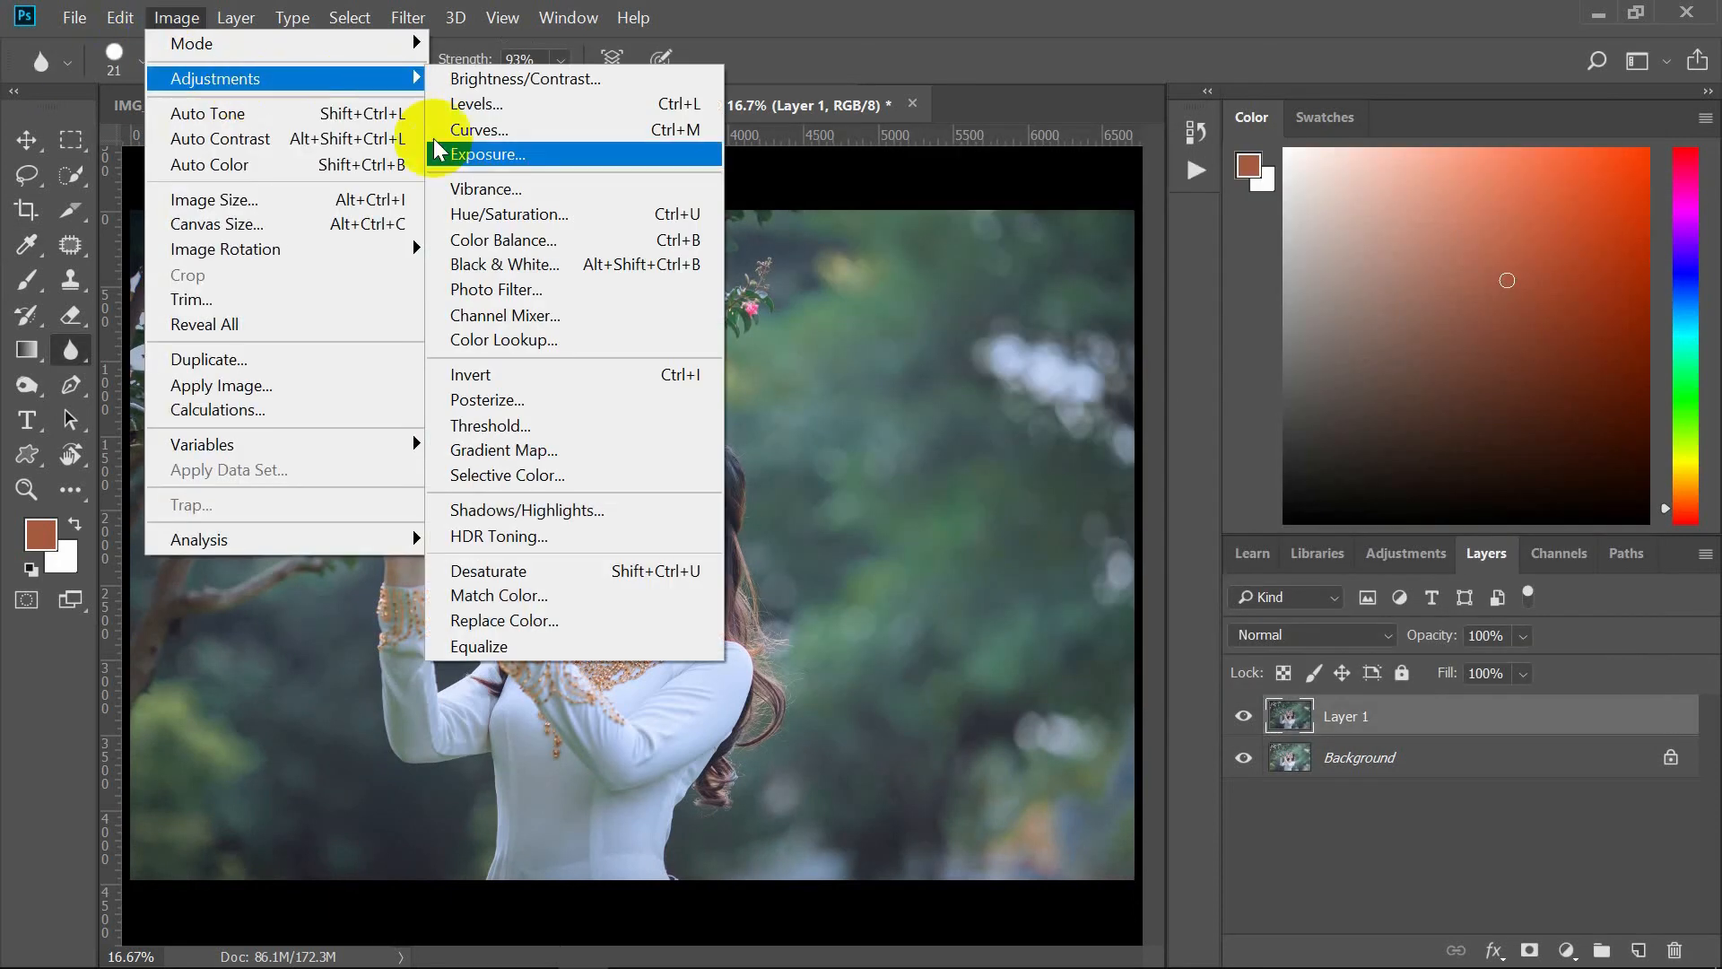
click(510, 191)
drag(770, 224, 1167, 220)
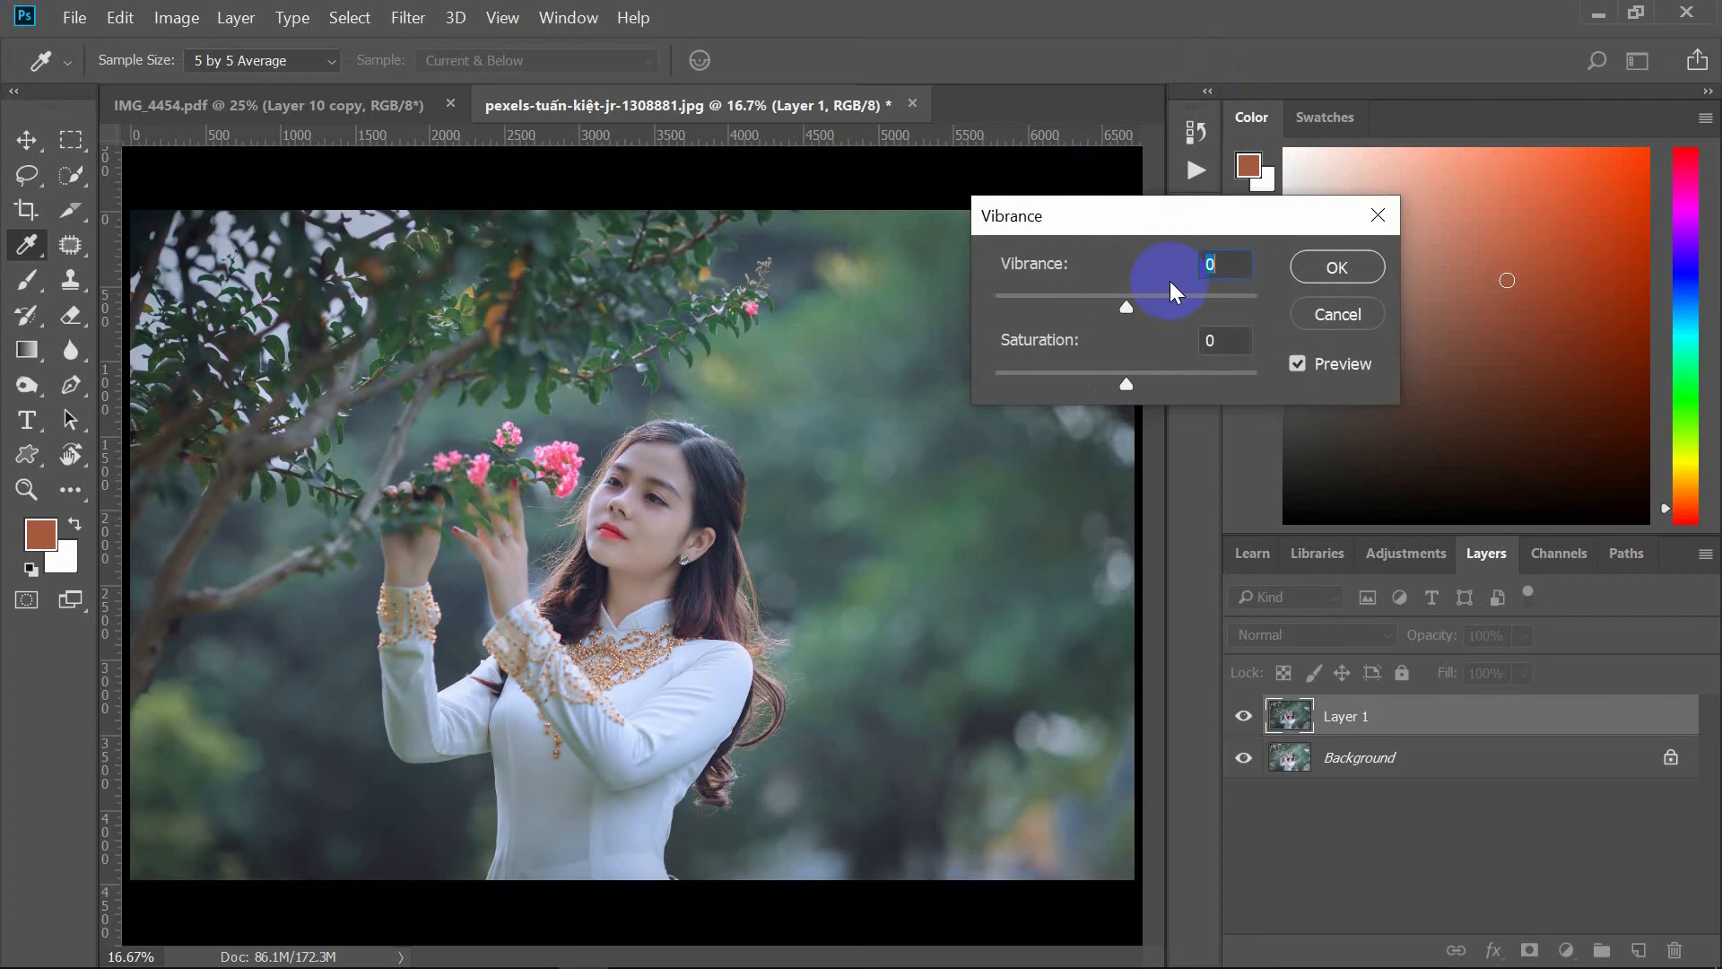
drag(1126, 308, 1170, 315)
mouse_move(1124, 384)
mouse_down()
mouse_move(1142, 387)
mouse_move(1050, 375)
mouse_move(1177, 406)
mouse_move(1134, 394)
mouse_up()
click(1338, 267)
key(r)
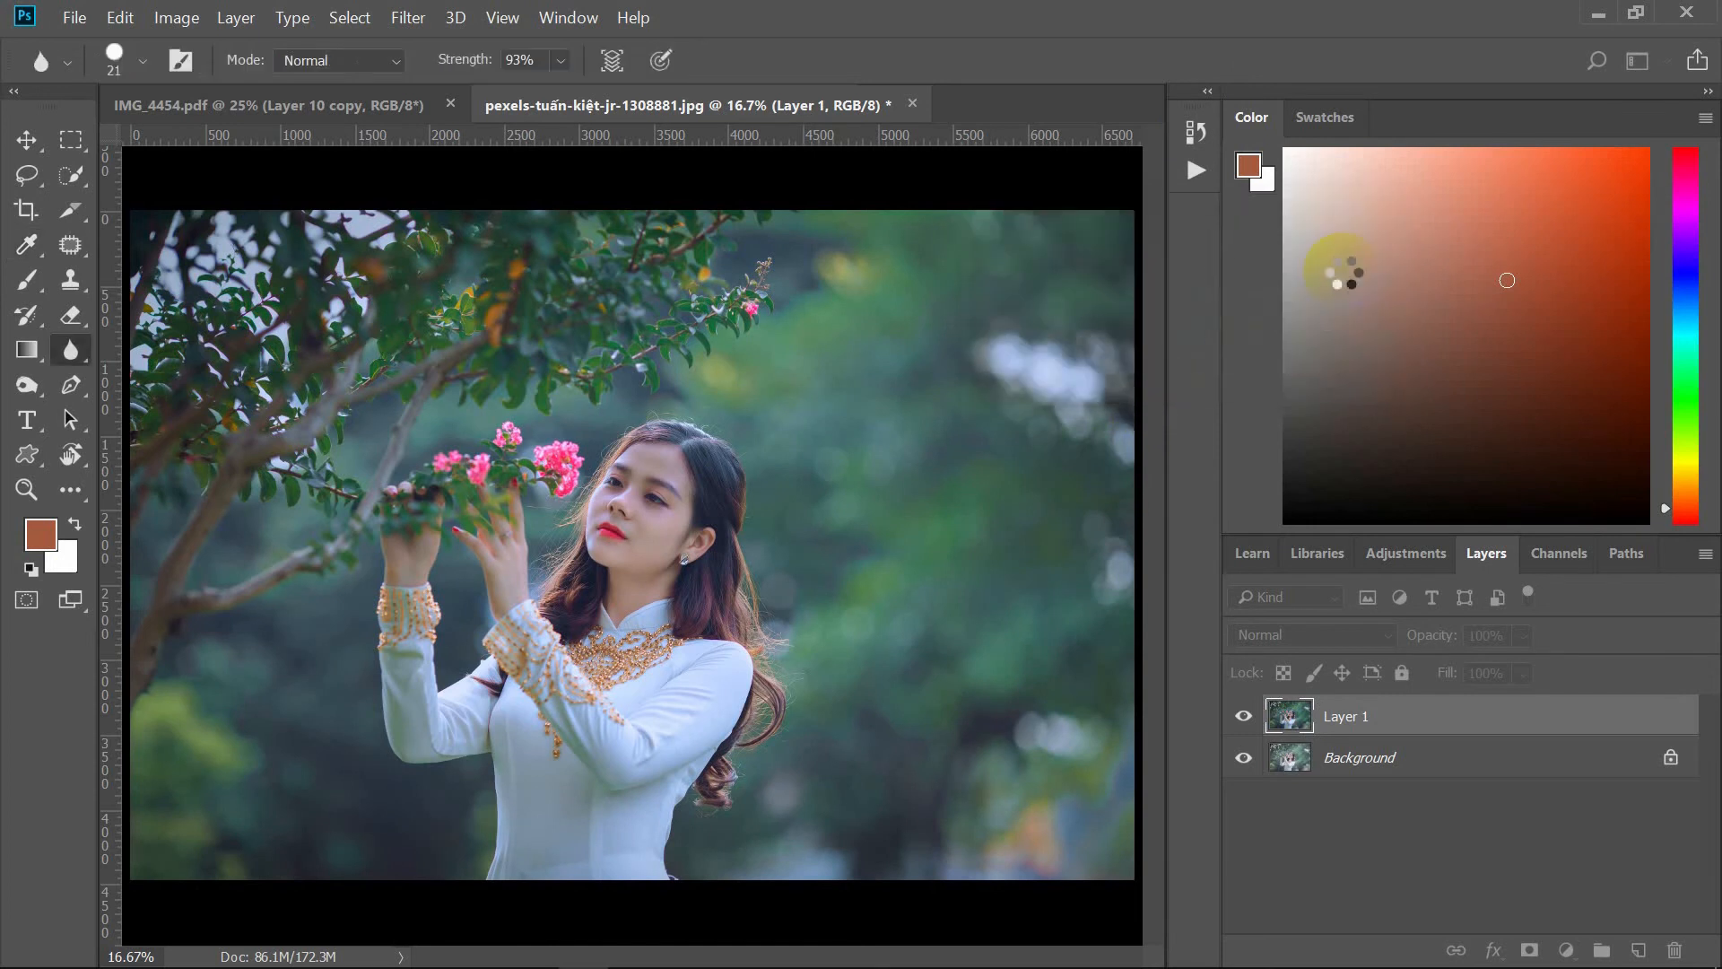
Step: Add a Selective Color adjustment layer and set its Reds to Magenta +17 and Yellow -10
click(1567, 950)
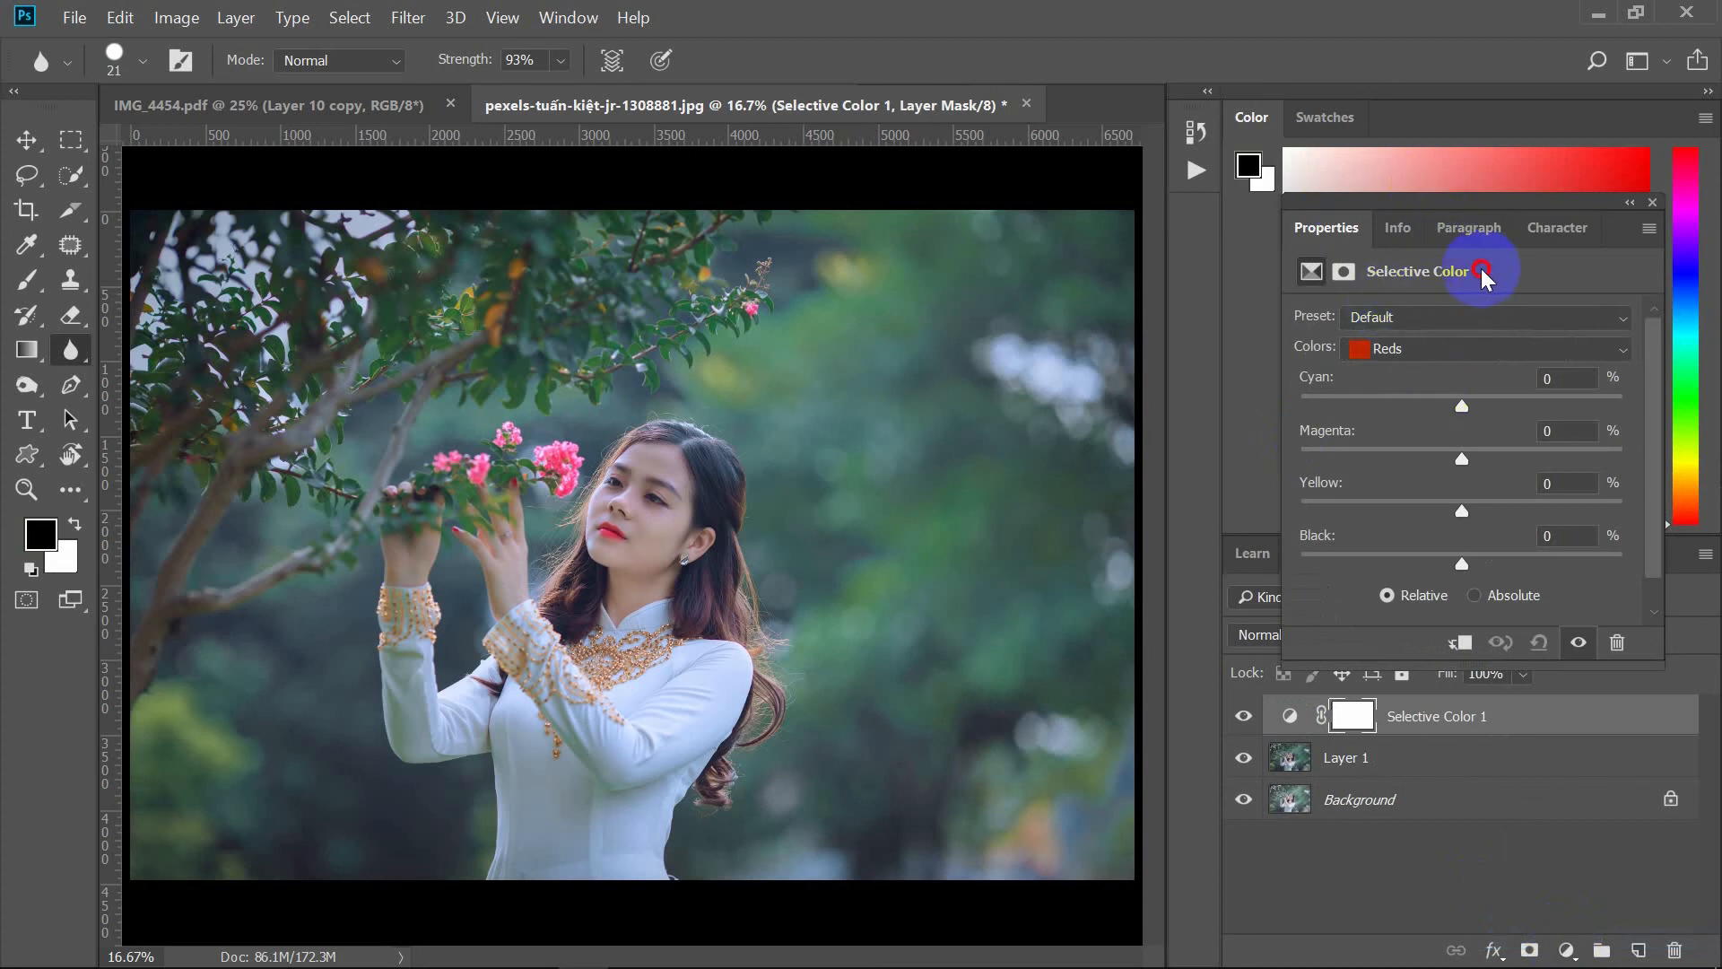
drag(1458, 511, 1436, 453)
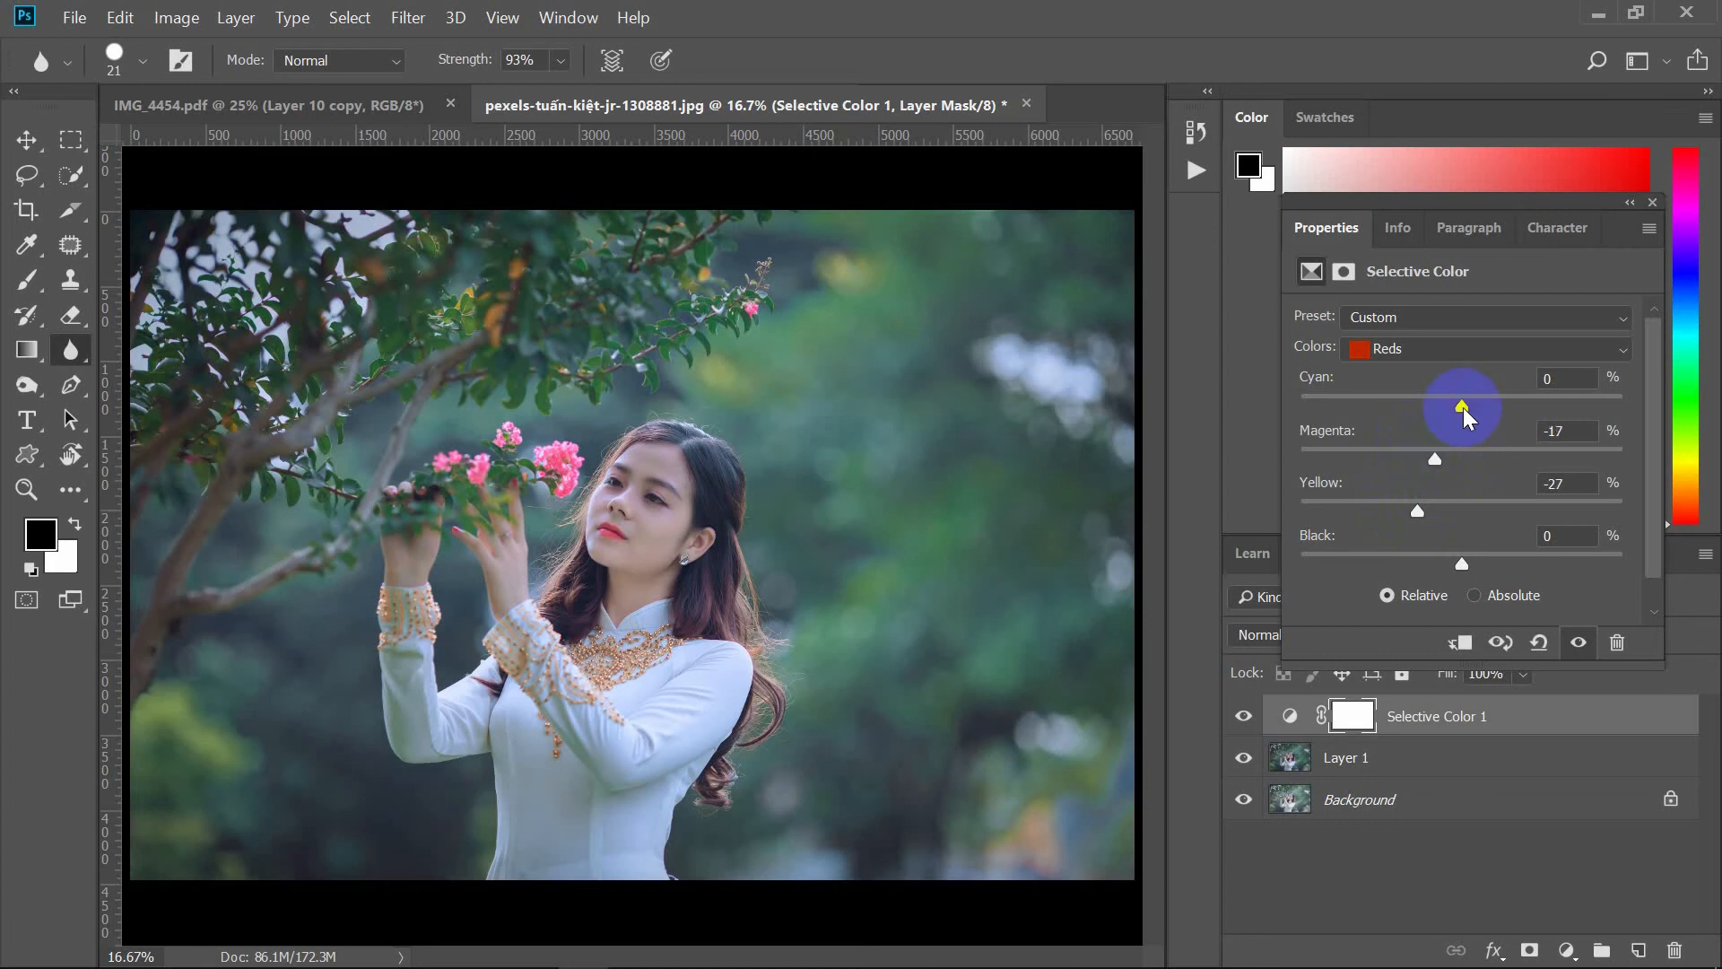
click(1377, 348)
click(1399, 373)
drag(1463, 403, 1489, 466)
click(1458, 352)
click(1419, 374)
drag(1418, 511, 1445, 530)
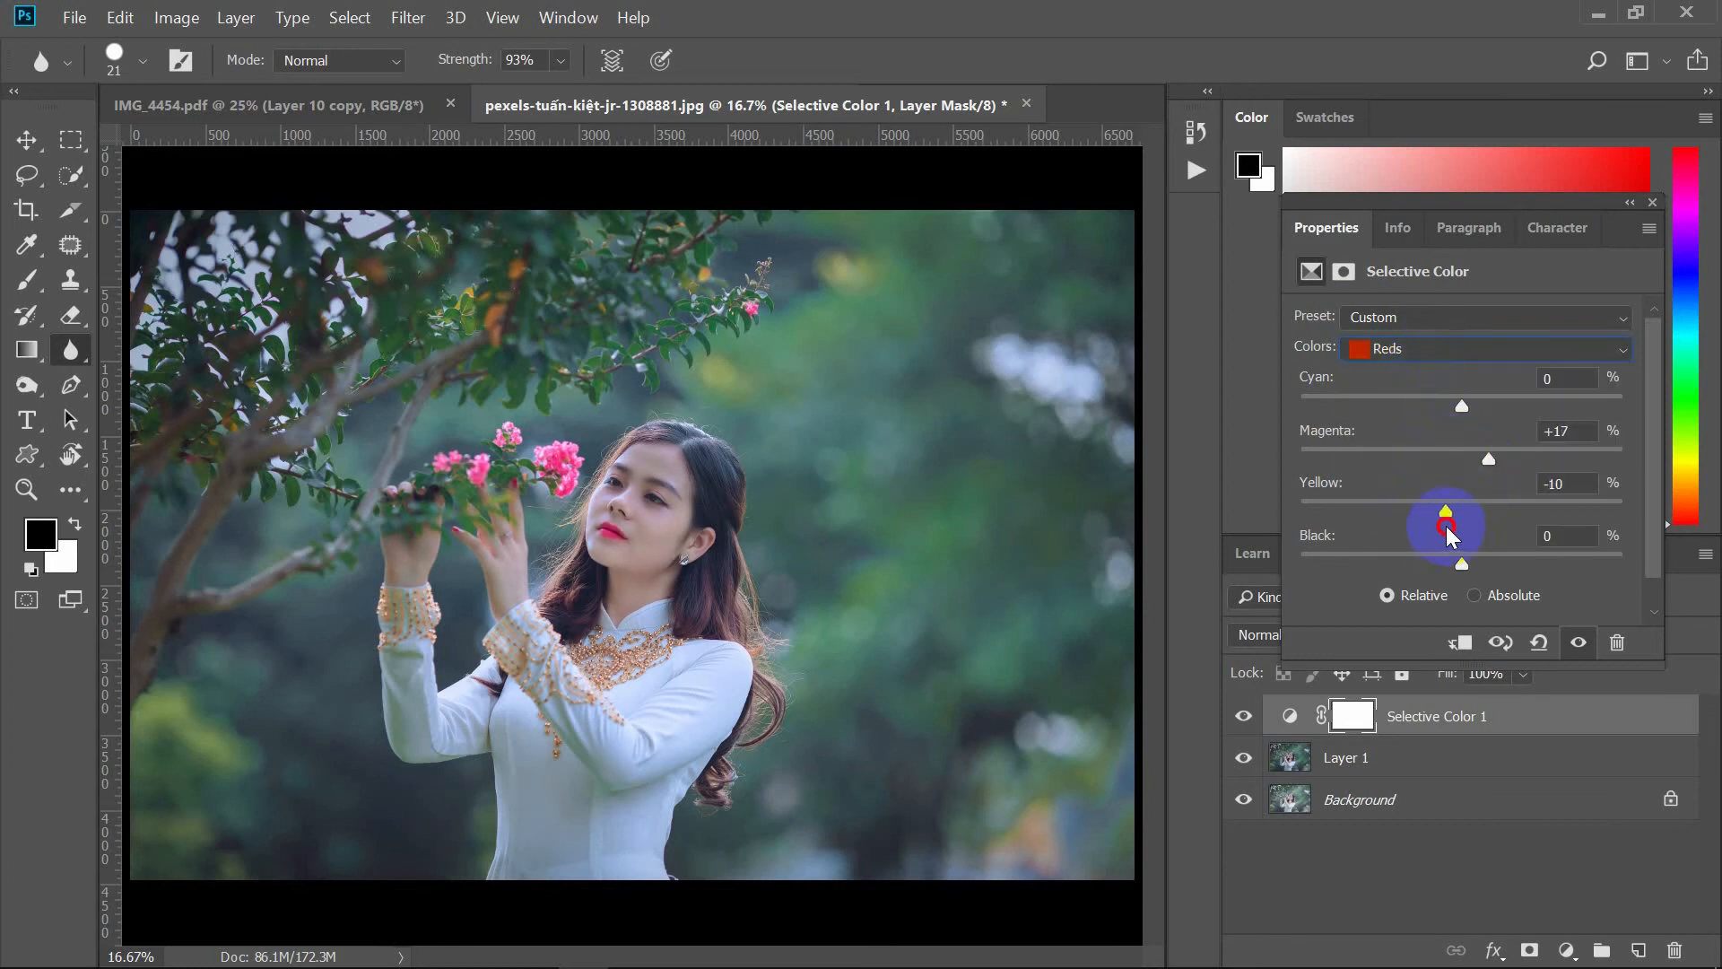
Step: Set the Selective Color Greens to Magenta +51 and Yellow +23, then close the properties panel
click(1416, 348)
click(1418, 388)
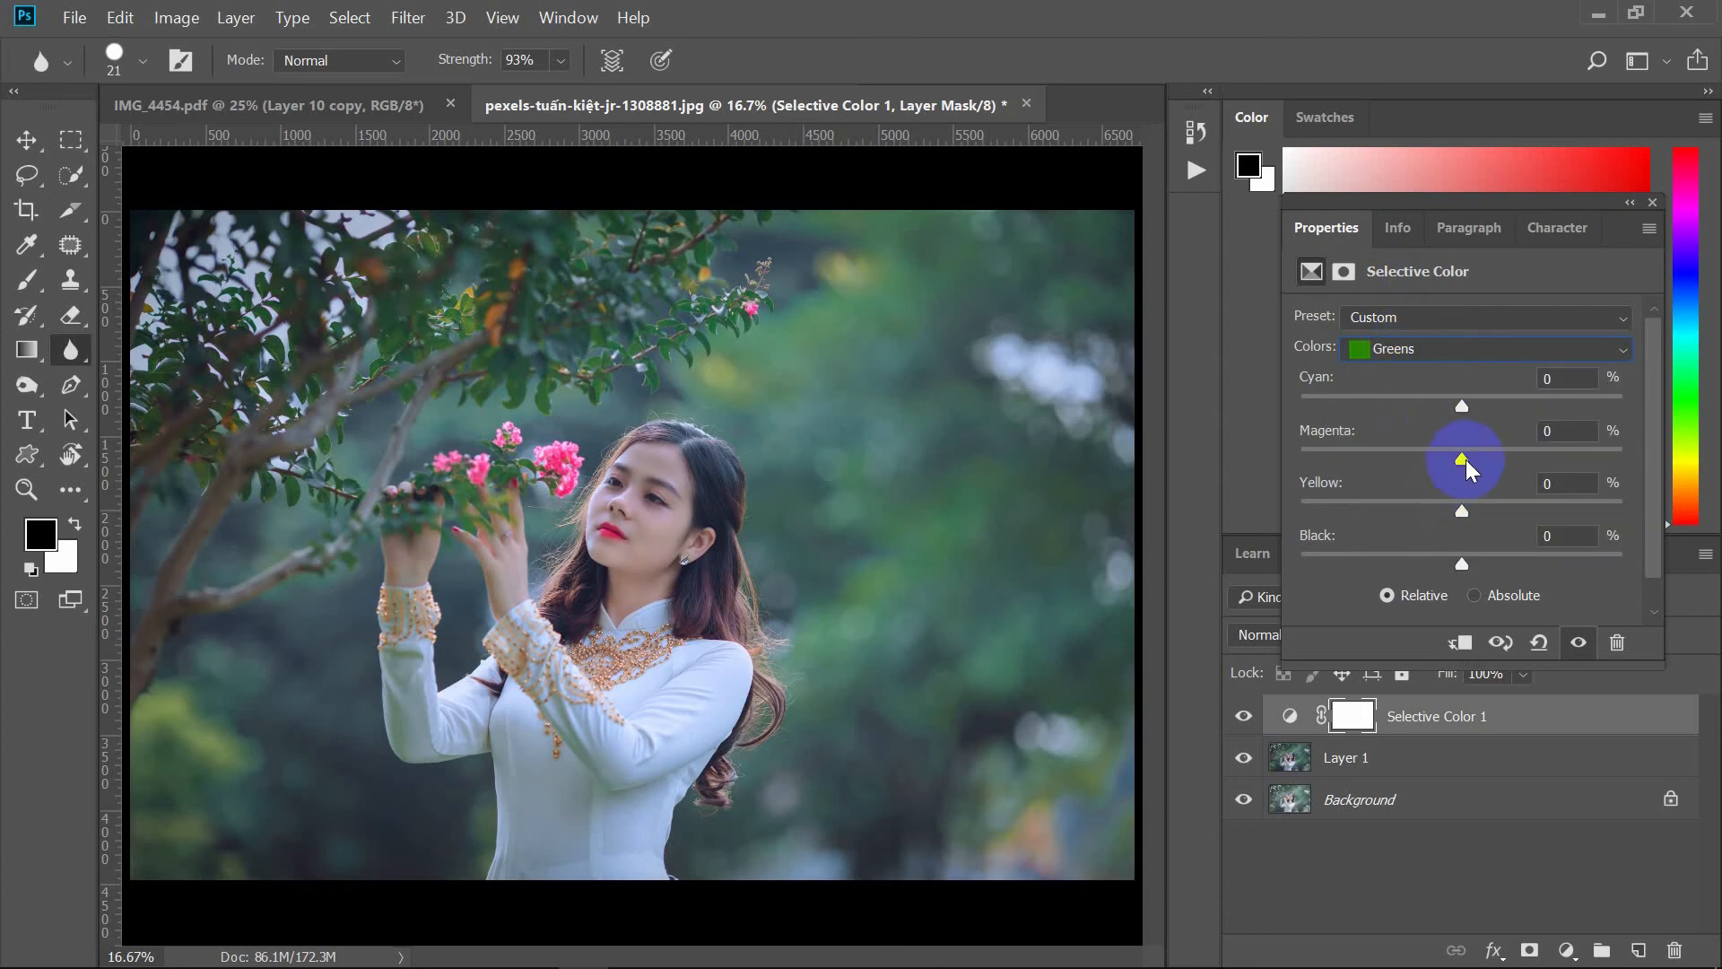
drag(1467, 461, 1499, 520)
click(1508, 354)
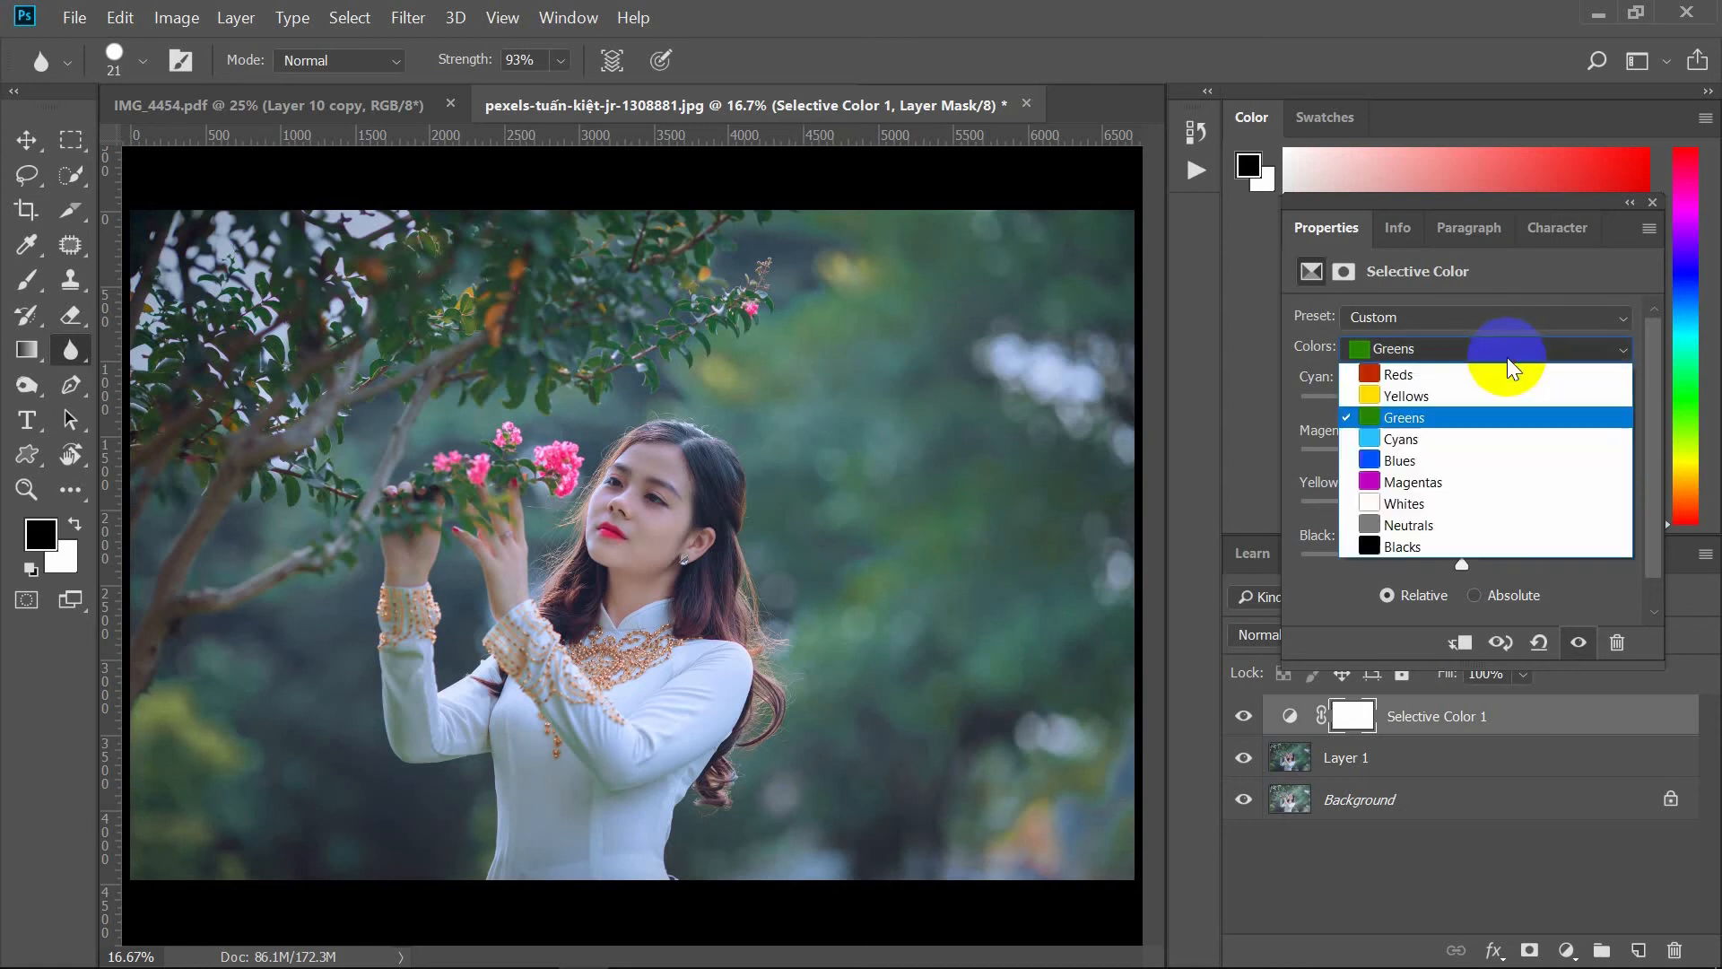
click(1505, 347)
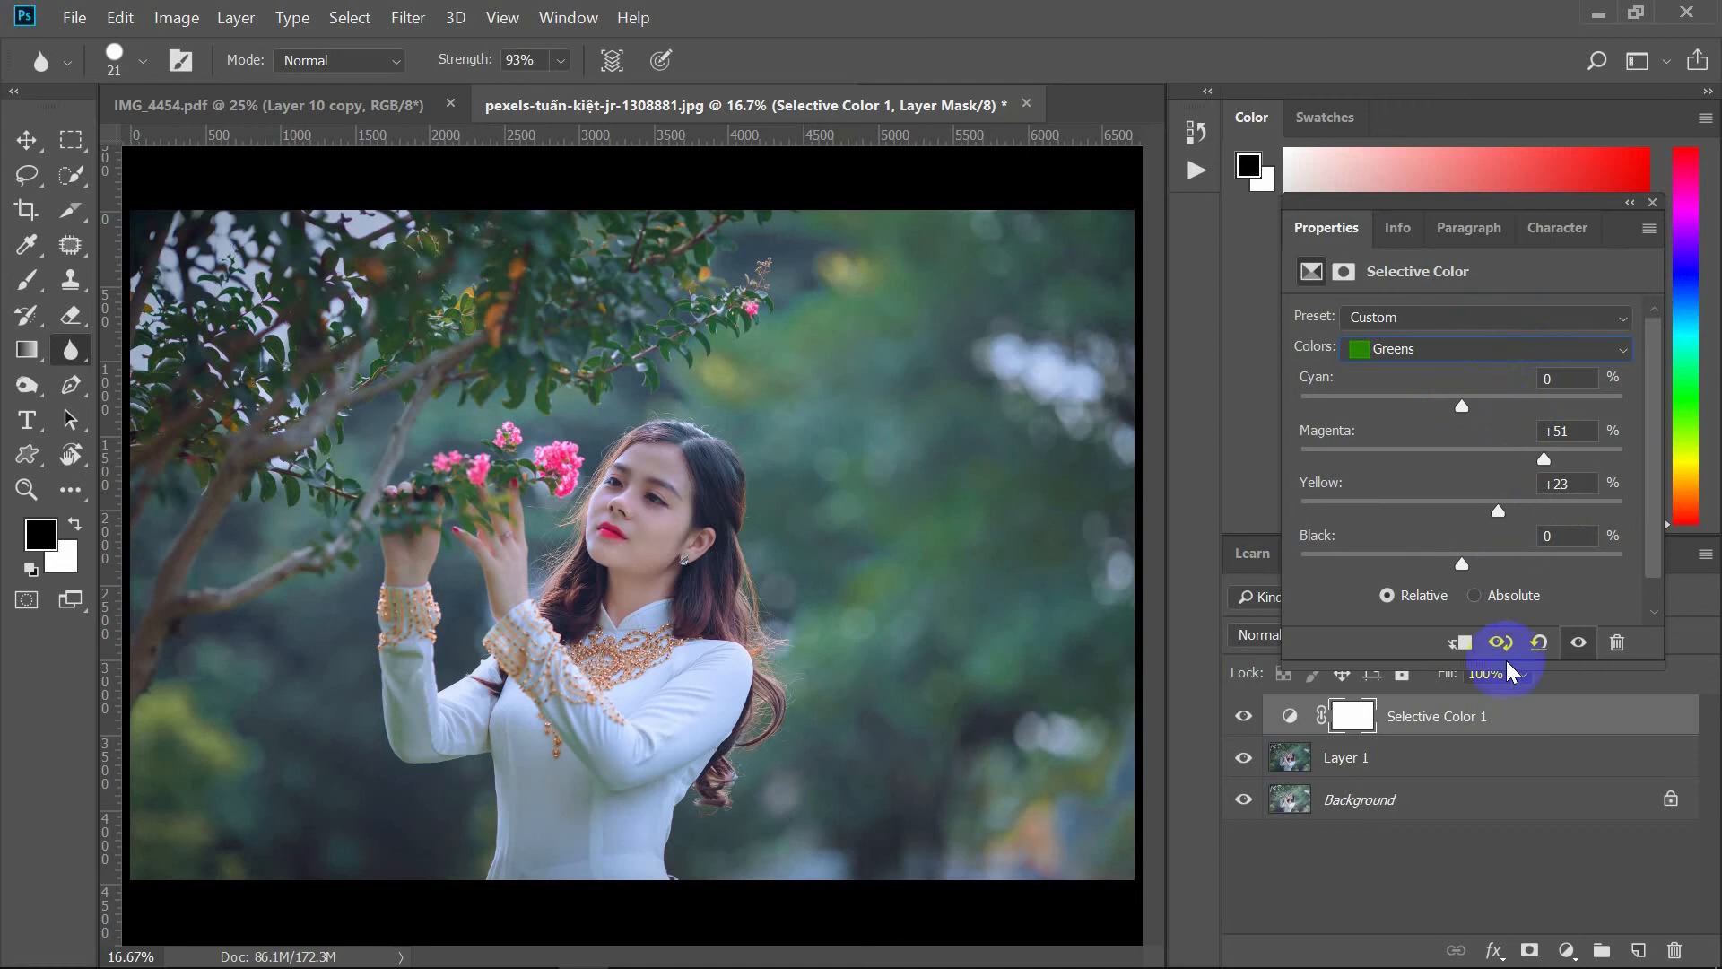
click(1631, 202)
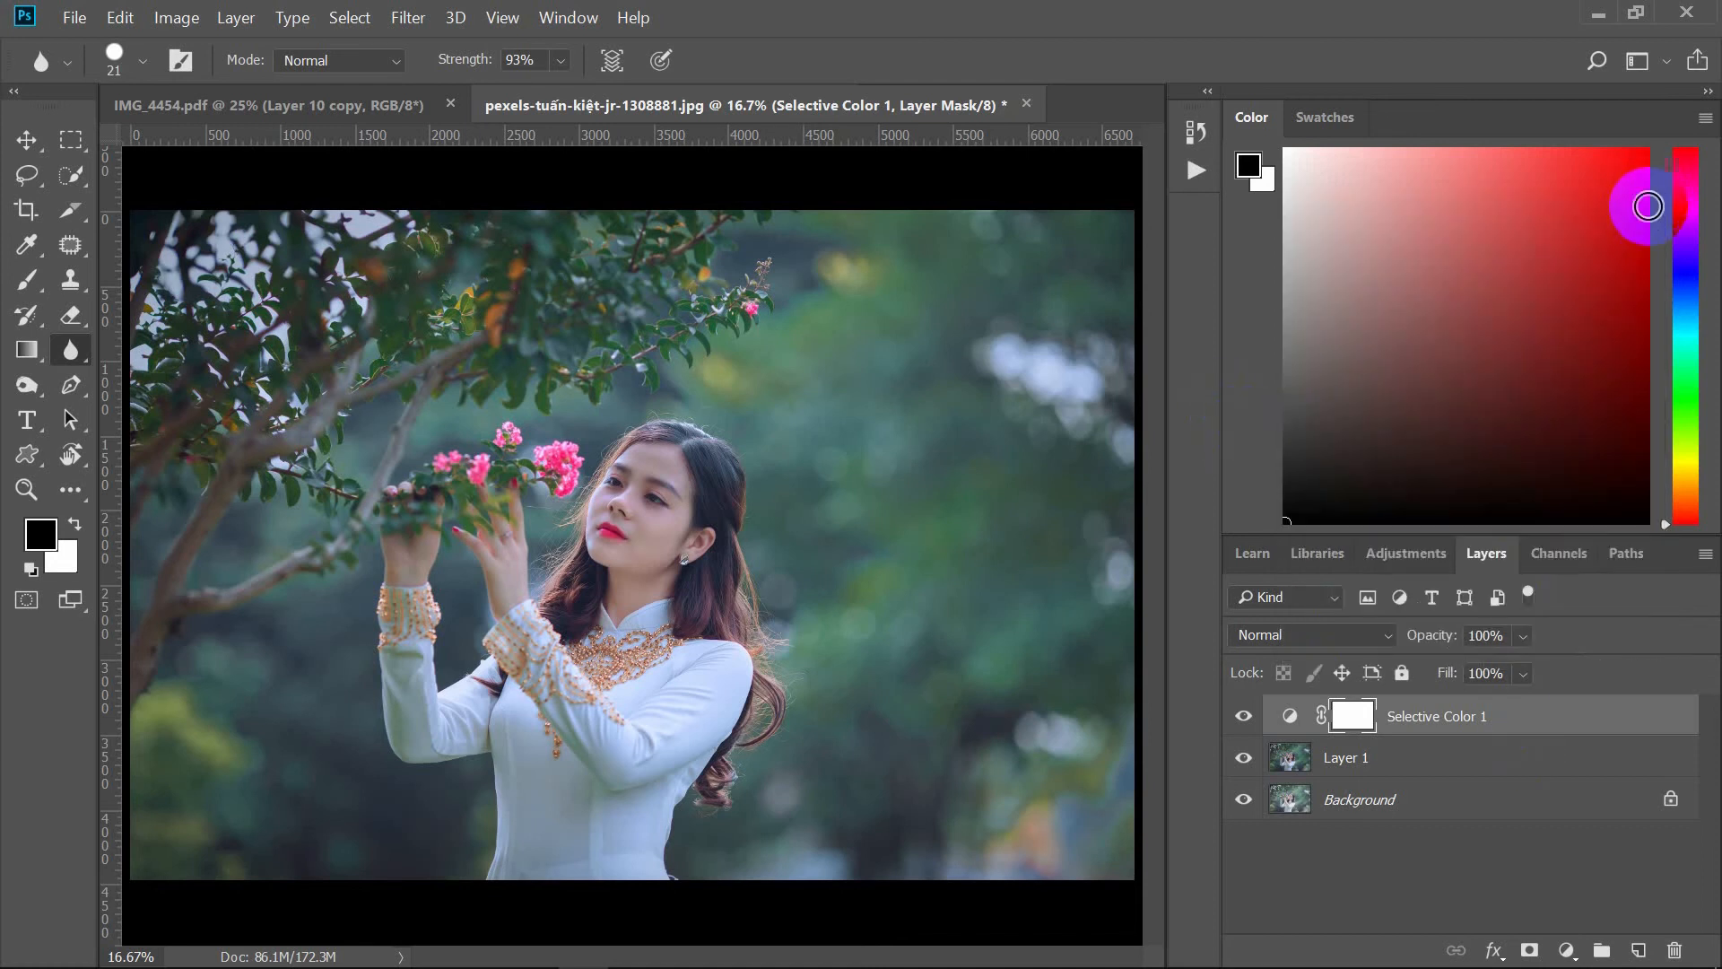
Step: Toggle Layer 1's visibility to compare the adjusted image with the original
click(1243, 758)
click(1243, 758)
click(1244, 758)
click(1243, 758)
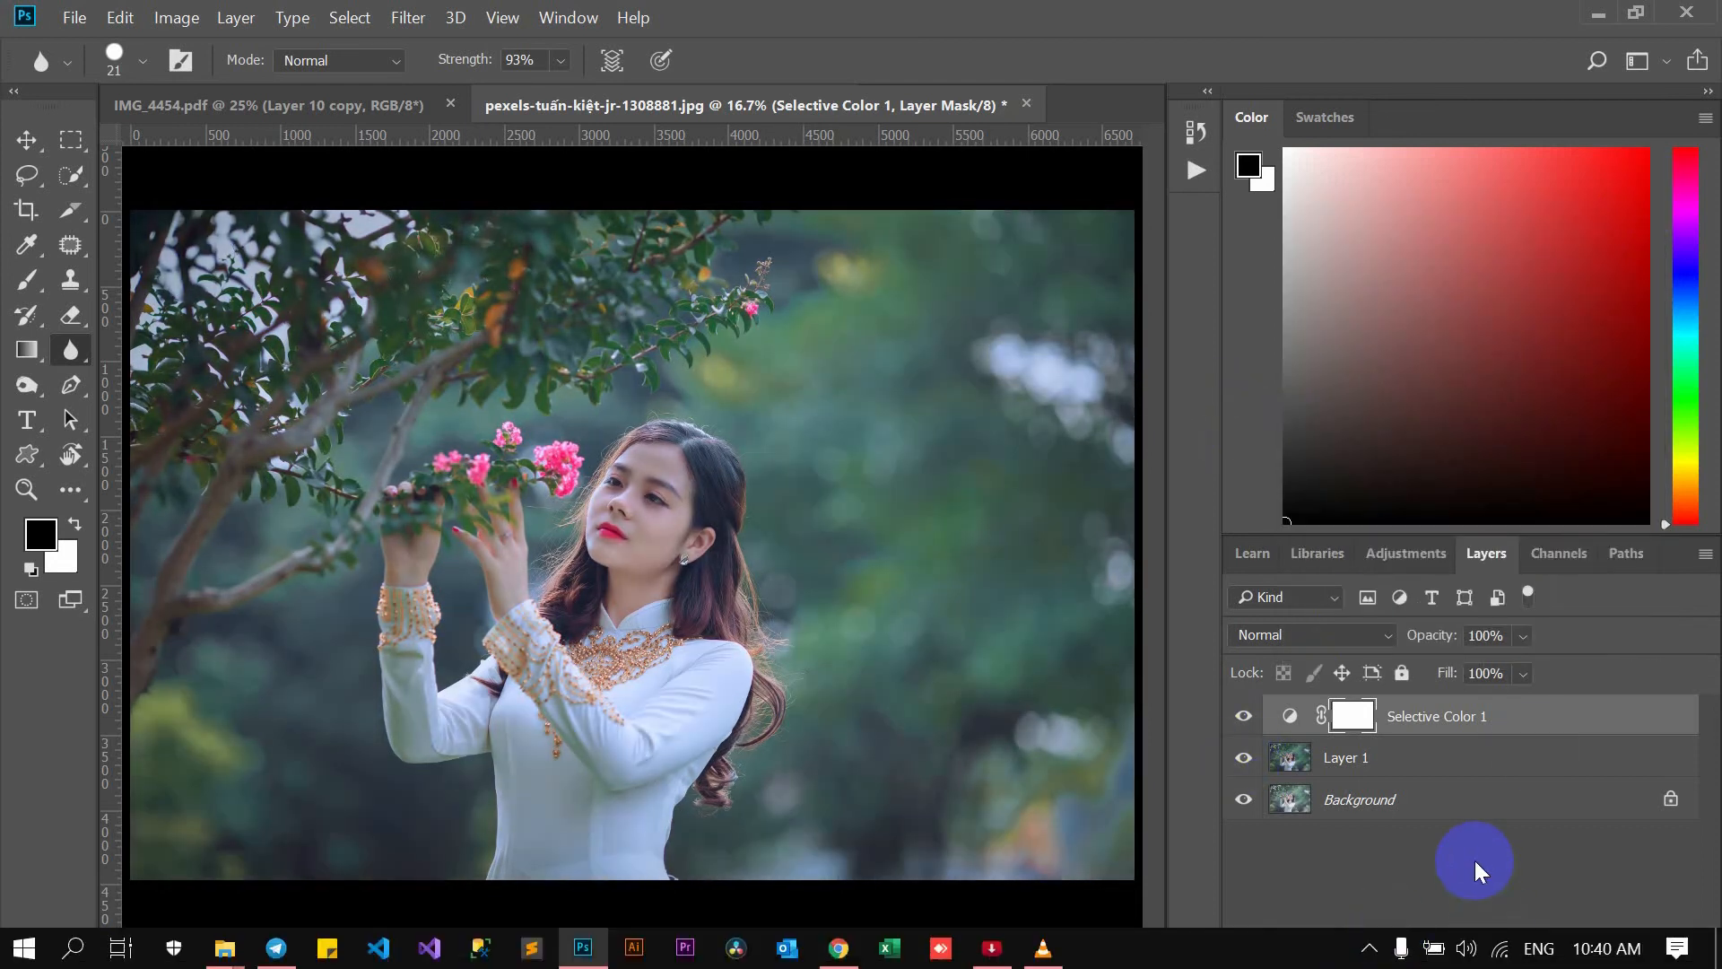
Step: Add a second Selective Color adjustment layer and set its Blues Black to -7
click(1566, 950)
click(1557, 933)
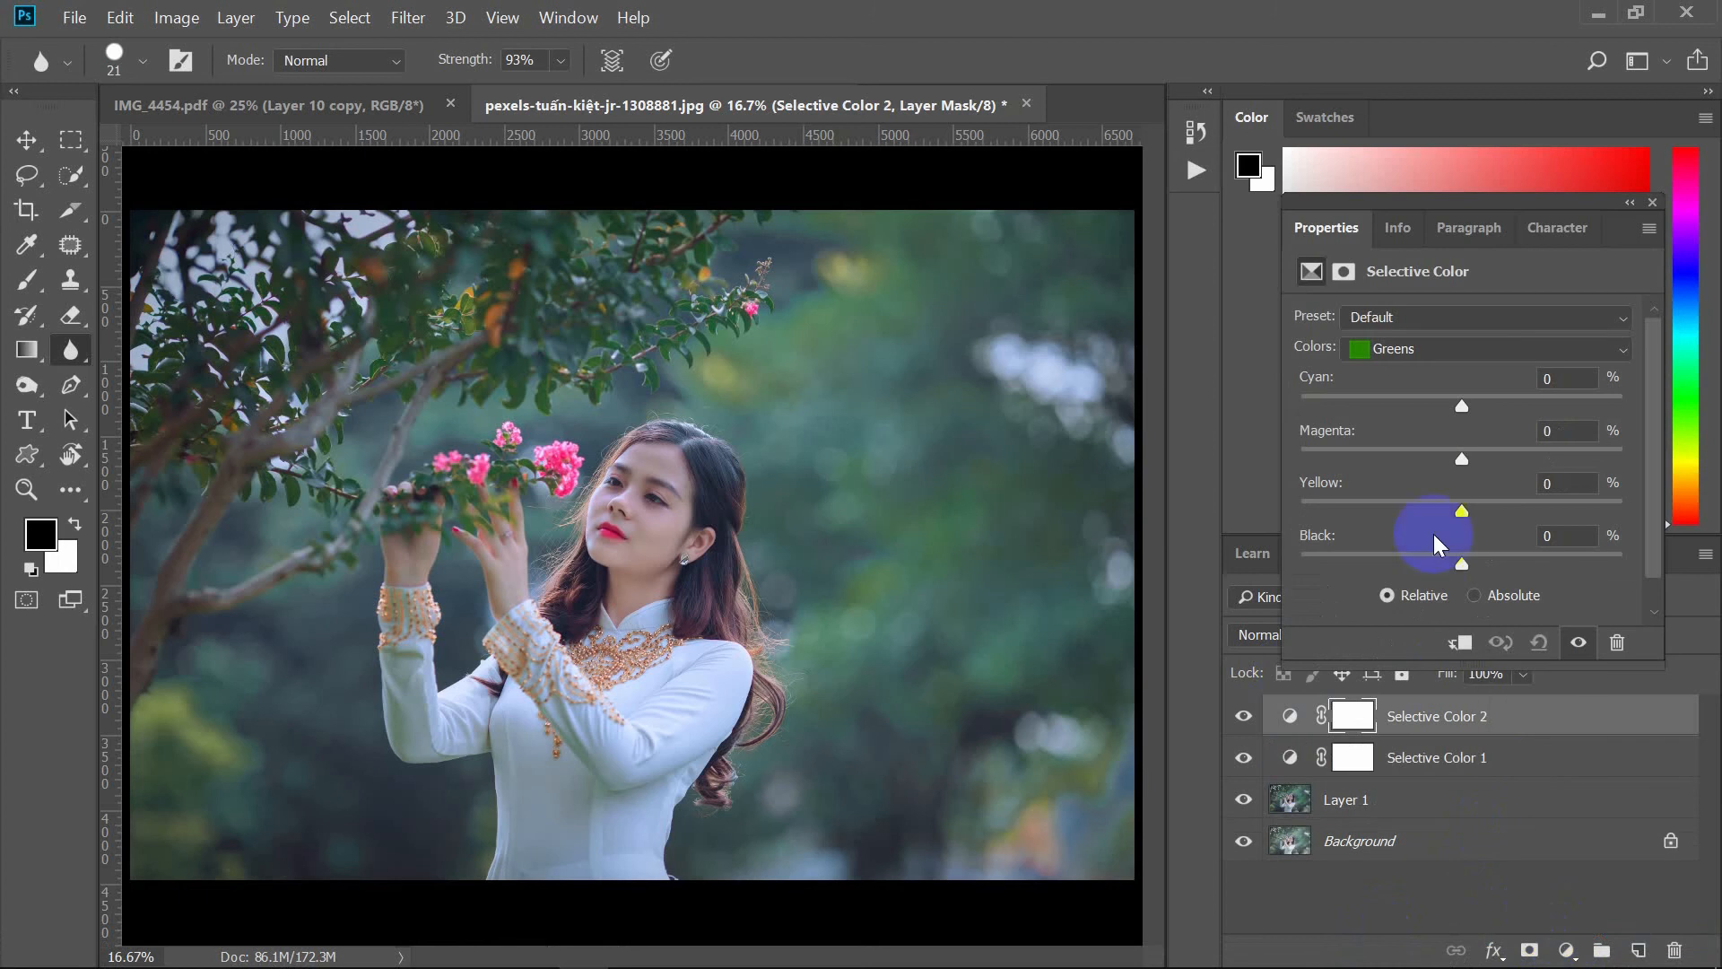
click(1409, 341)
click(1404, 427)
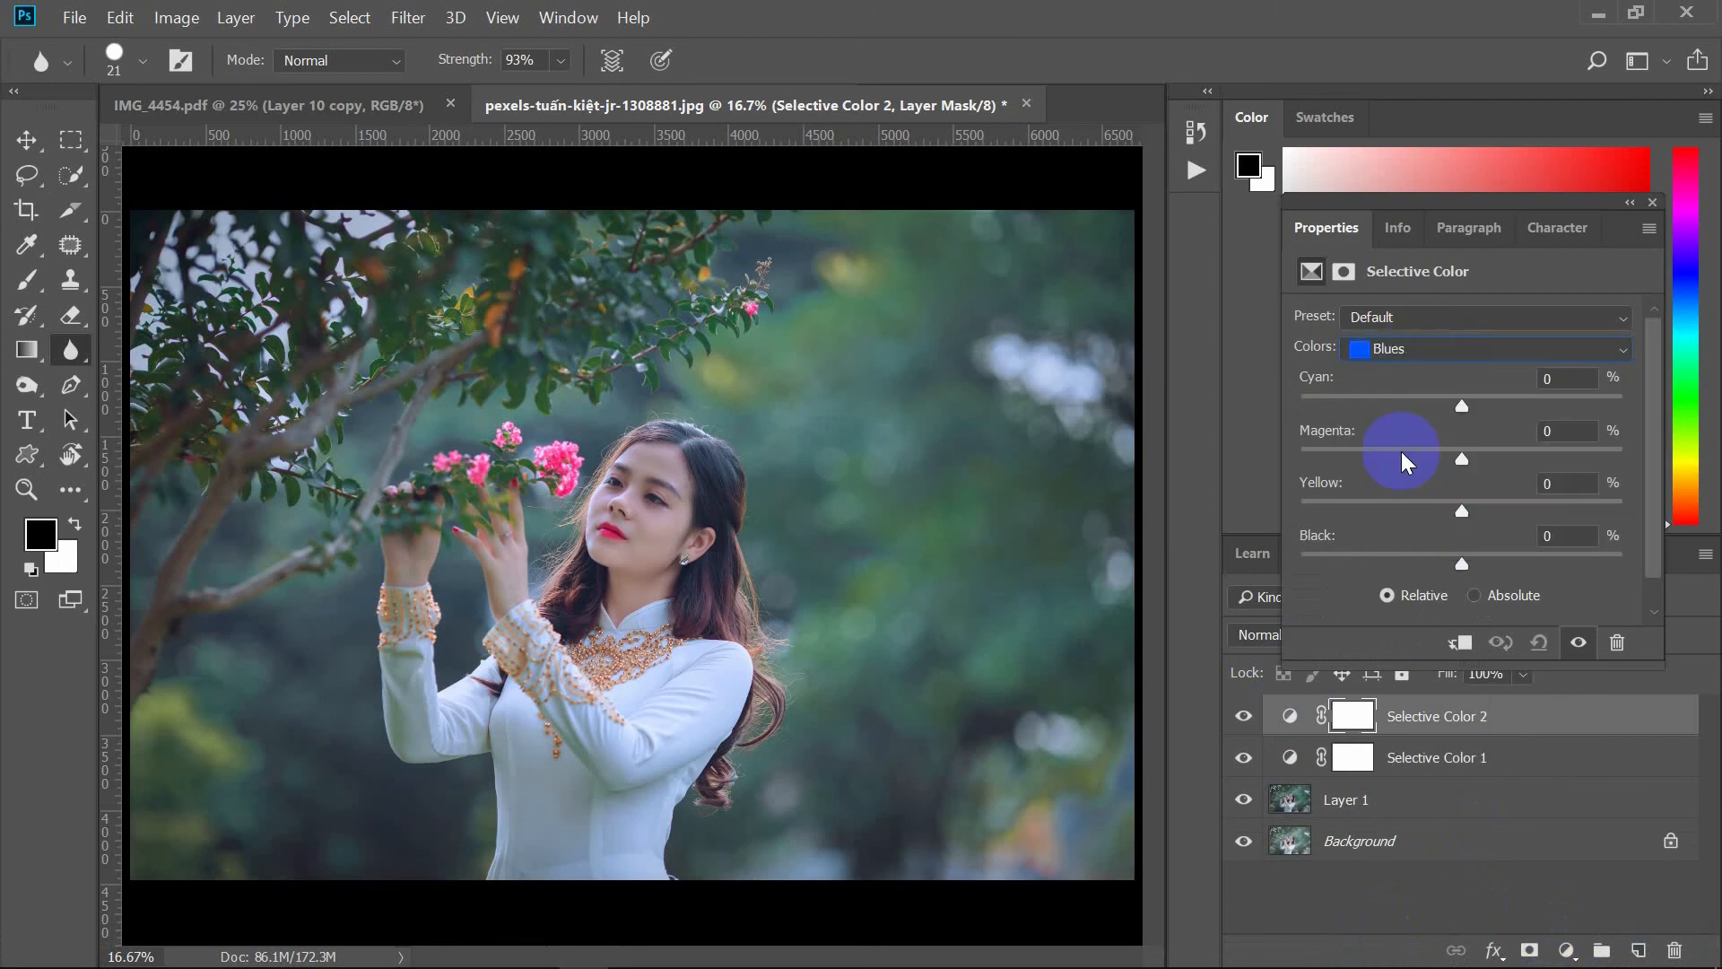
click(1461, 565)
mouse_move(1460, 569)
mouse_down()
mouse_move(1407, 565)
mouse_move(1415, 551)
mouse_move(1472, 581)
mouse_move(1450, 574)
mouse_up()
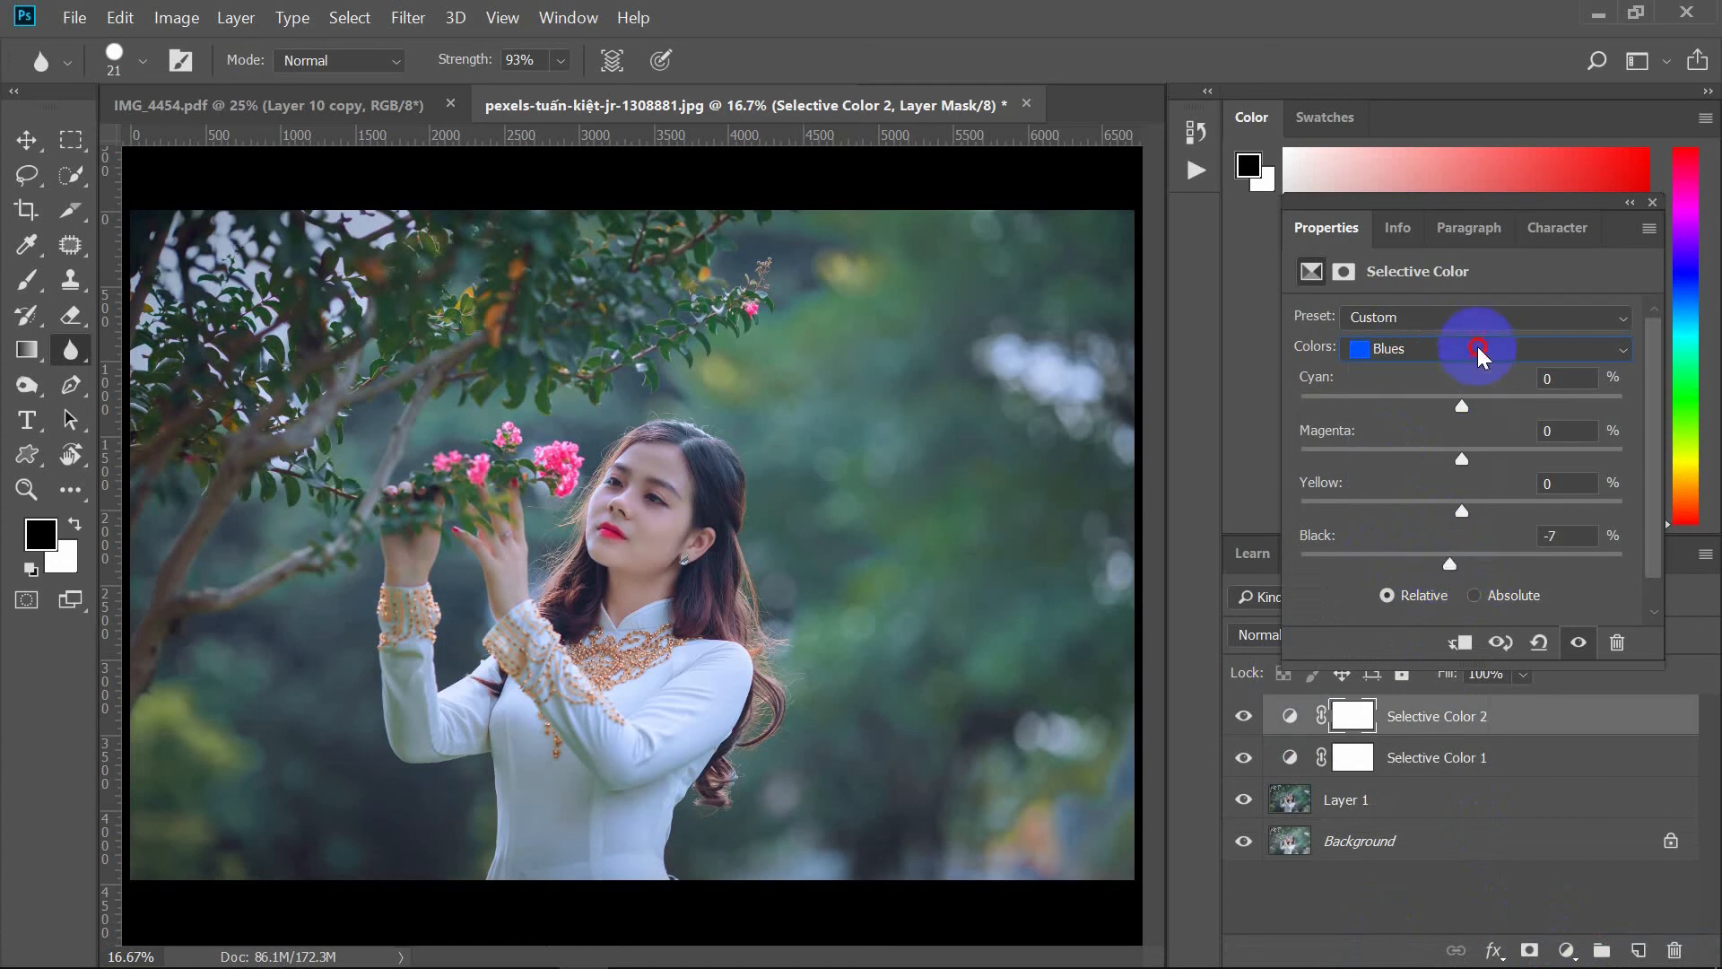
Step: Set the second Selective Color layer's Reds Magenta to +10 and close the properties panel
click(1478, 348)
click(1464, 375)
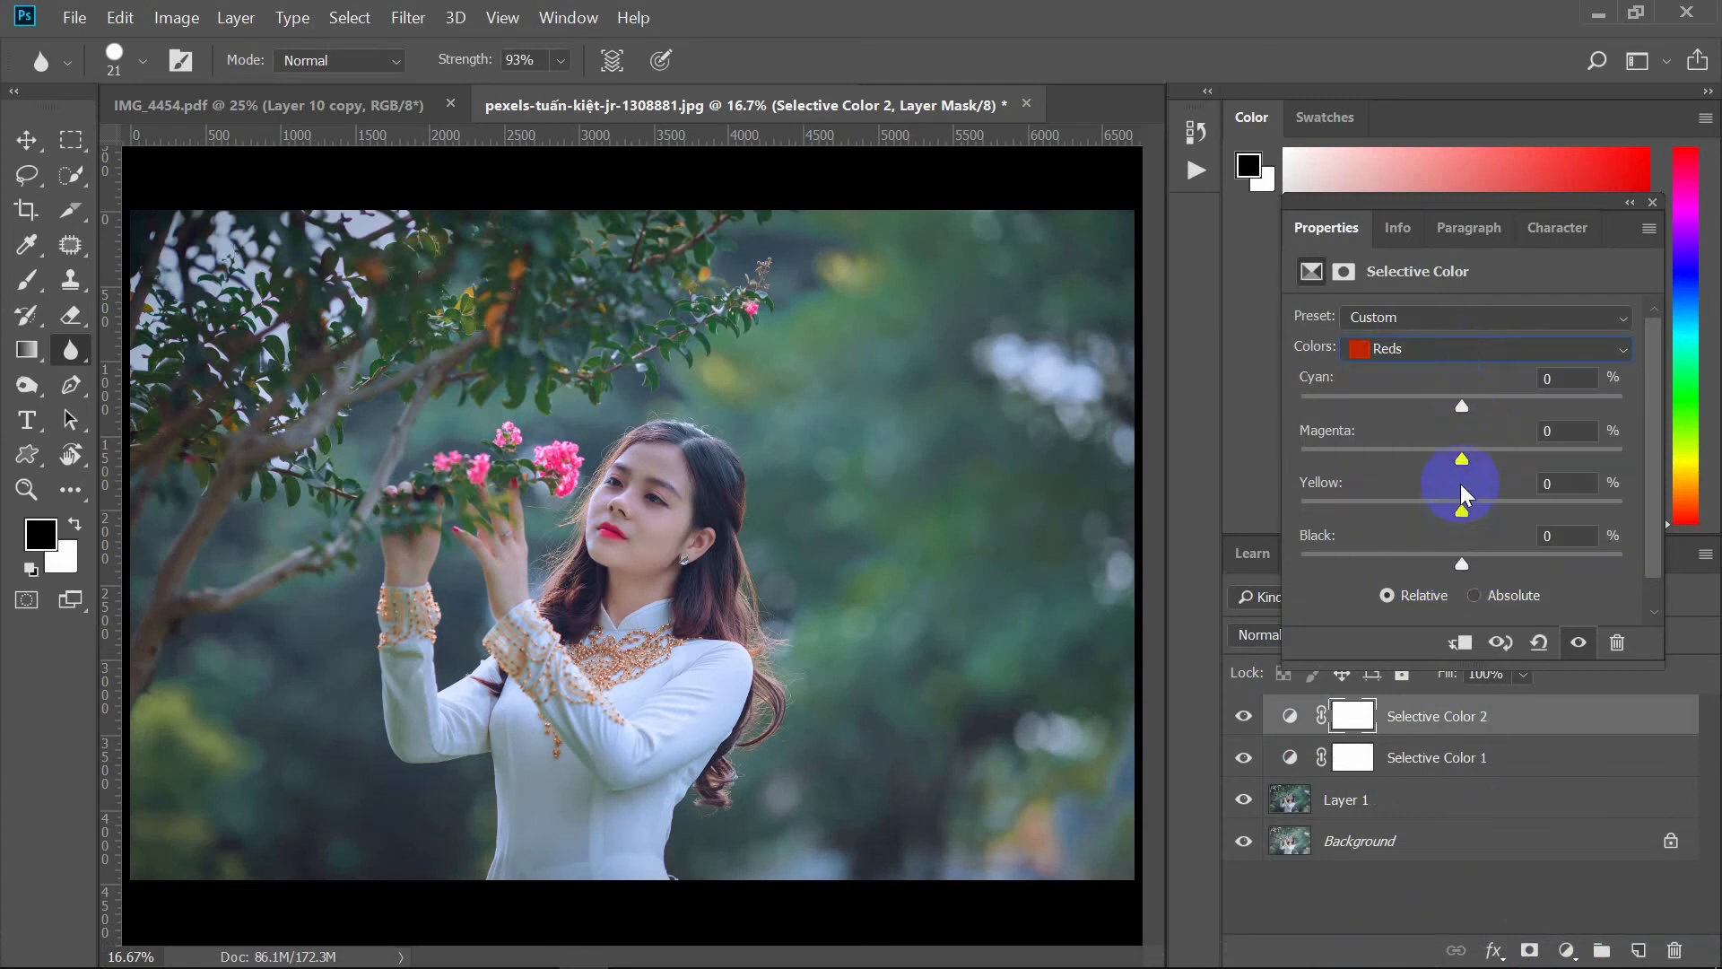
drag(1460, 463, 1467, 465)
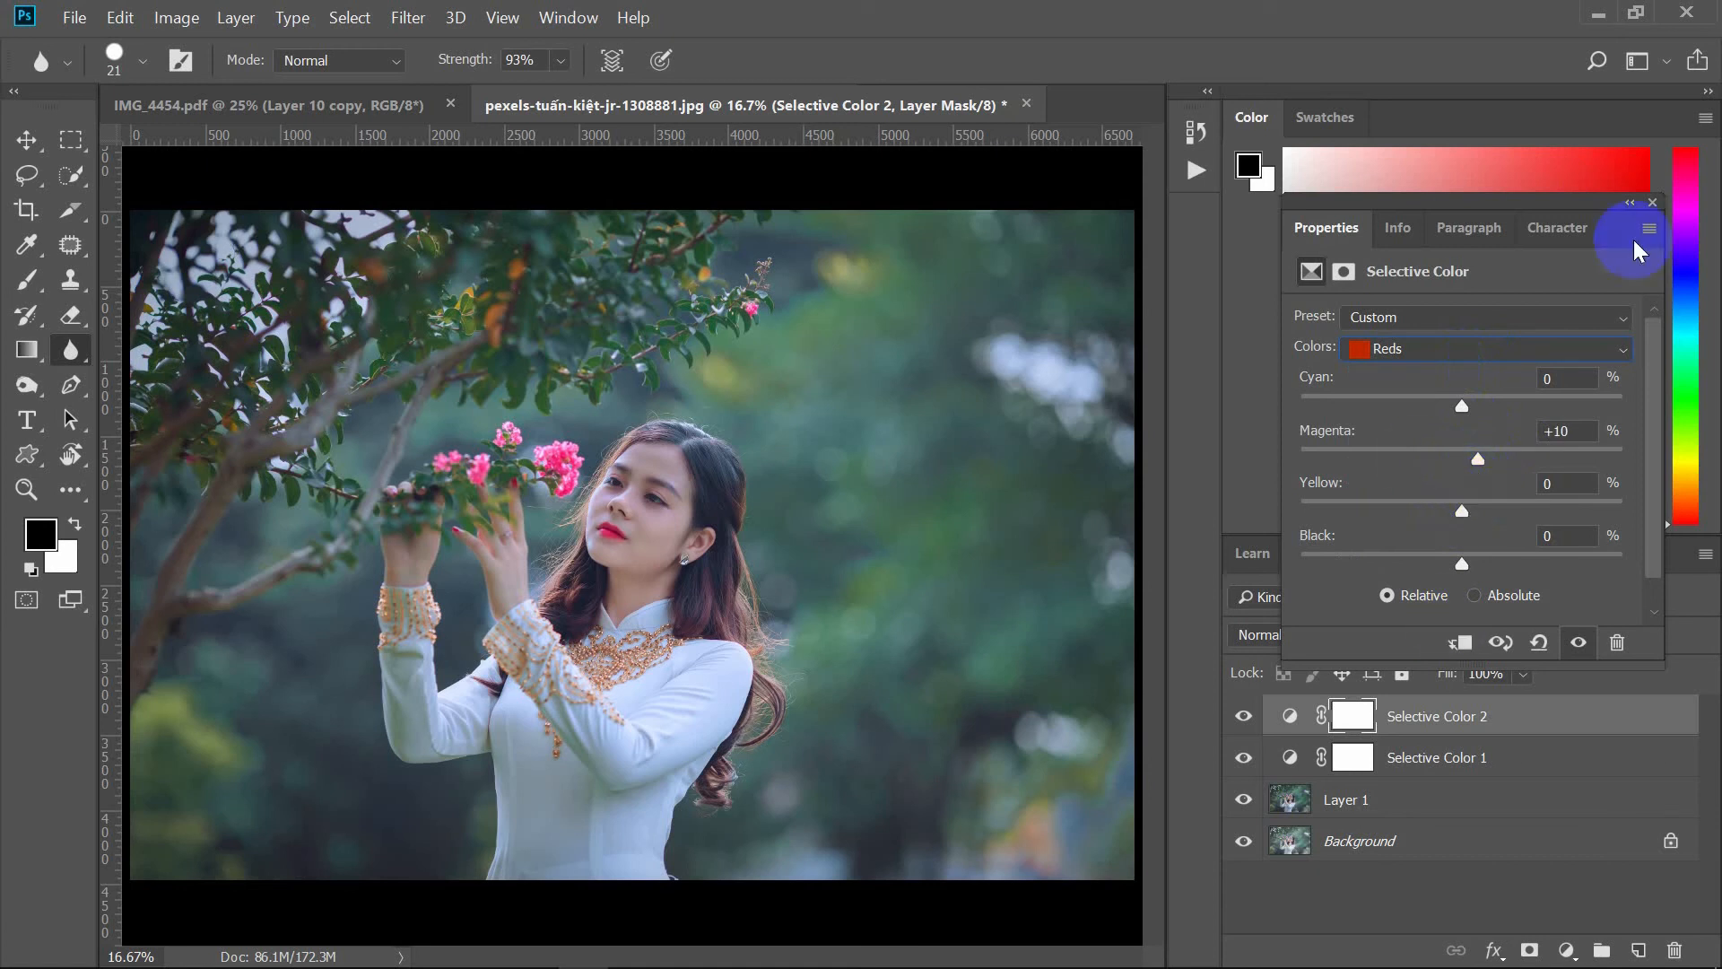
click(1652, 202)
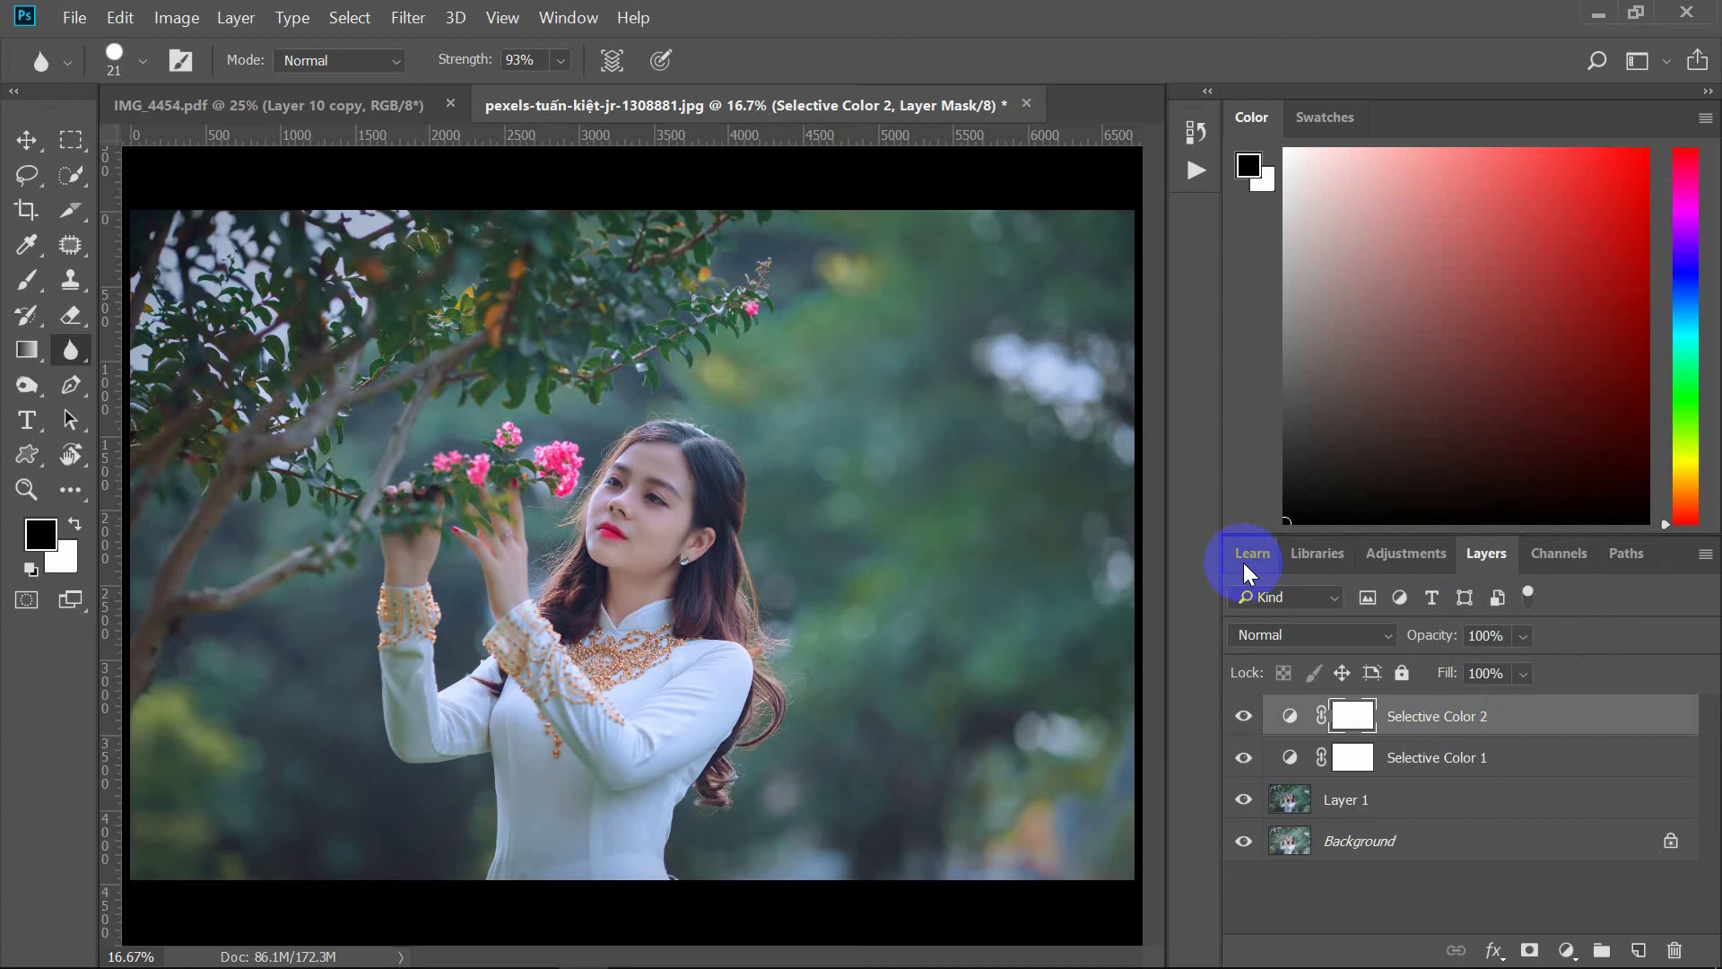
Step: Toggle visibility of both Selective Color layers and Layer 1 to compare before and after
click(1245, 759)
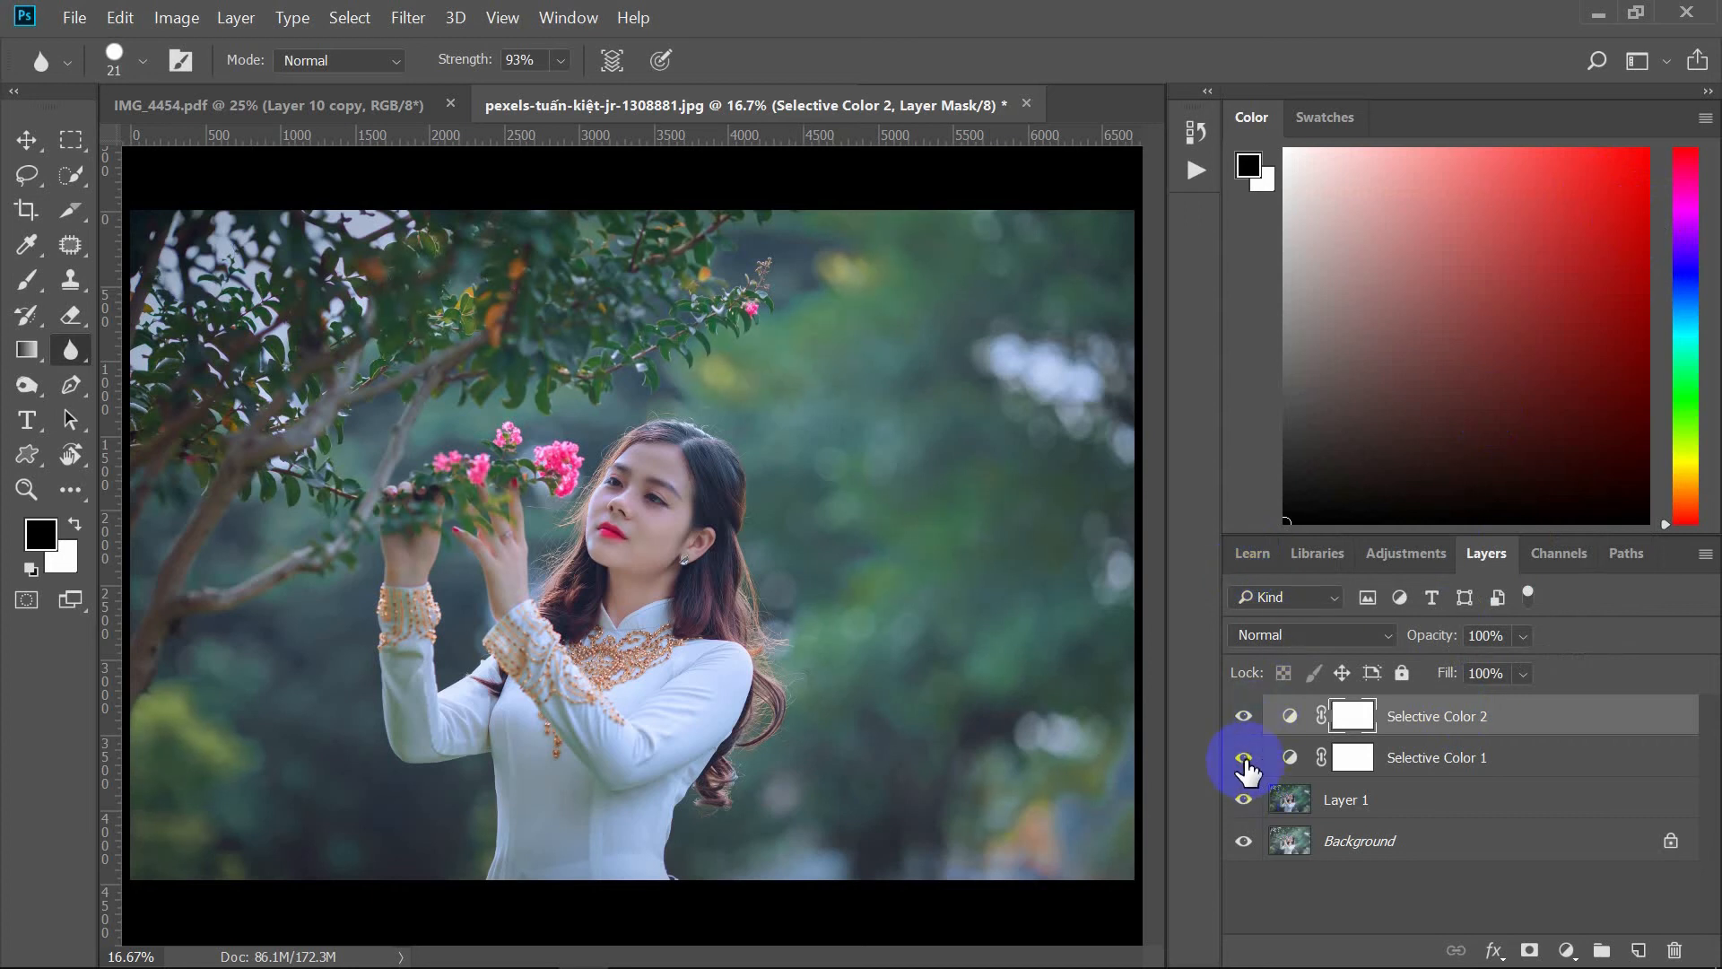
click(1242, 719)
click(1242, 720)
click(1244, 760)
click(1246, 803)
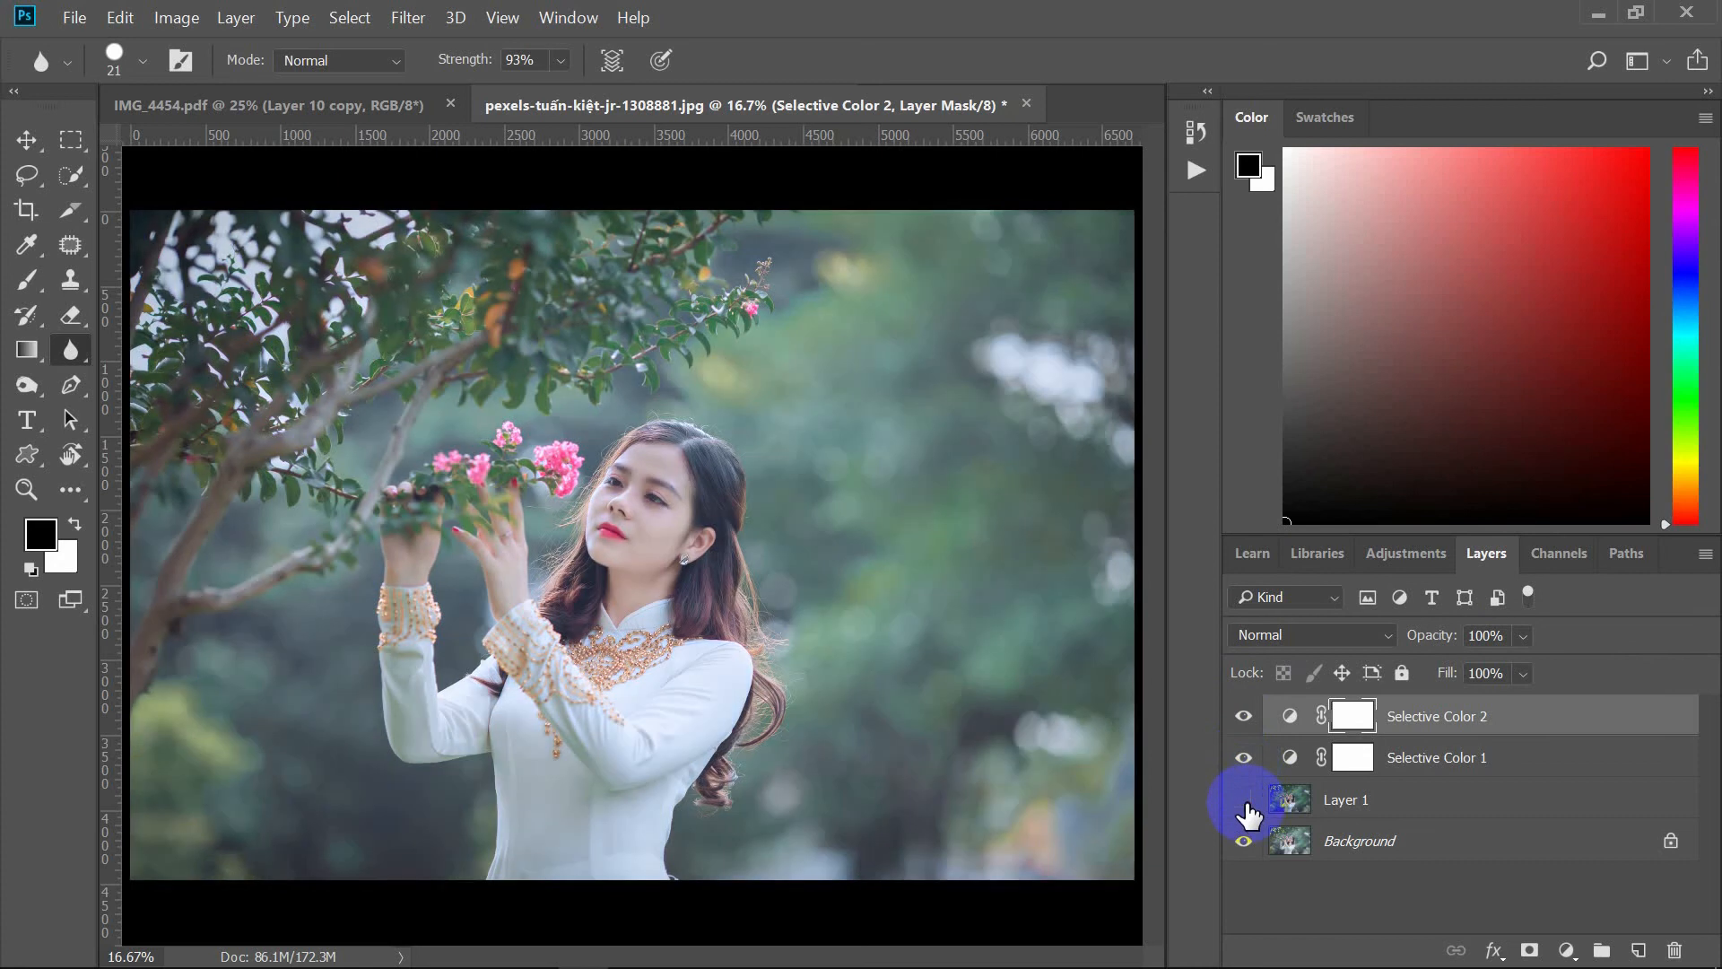
click(1246, 804)
click(1245, 804)
click(1245, 804)
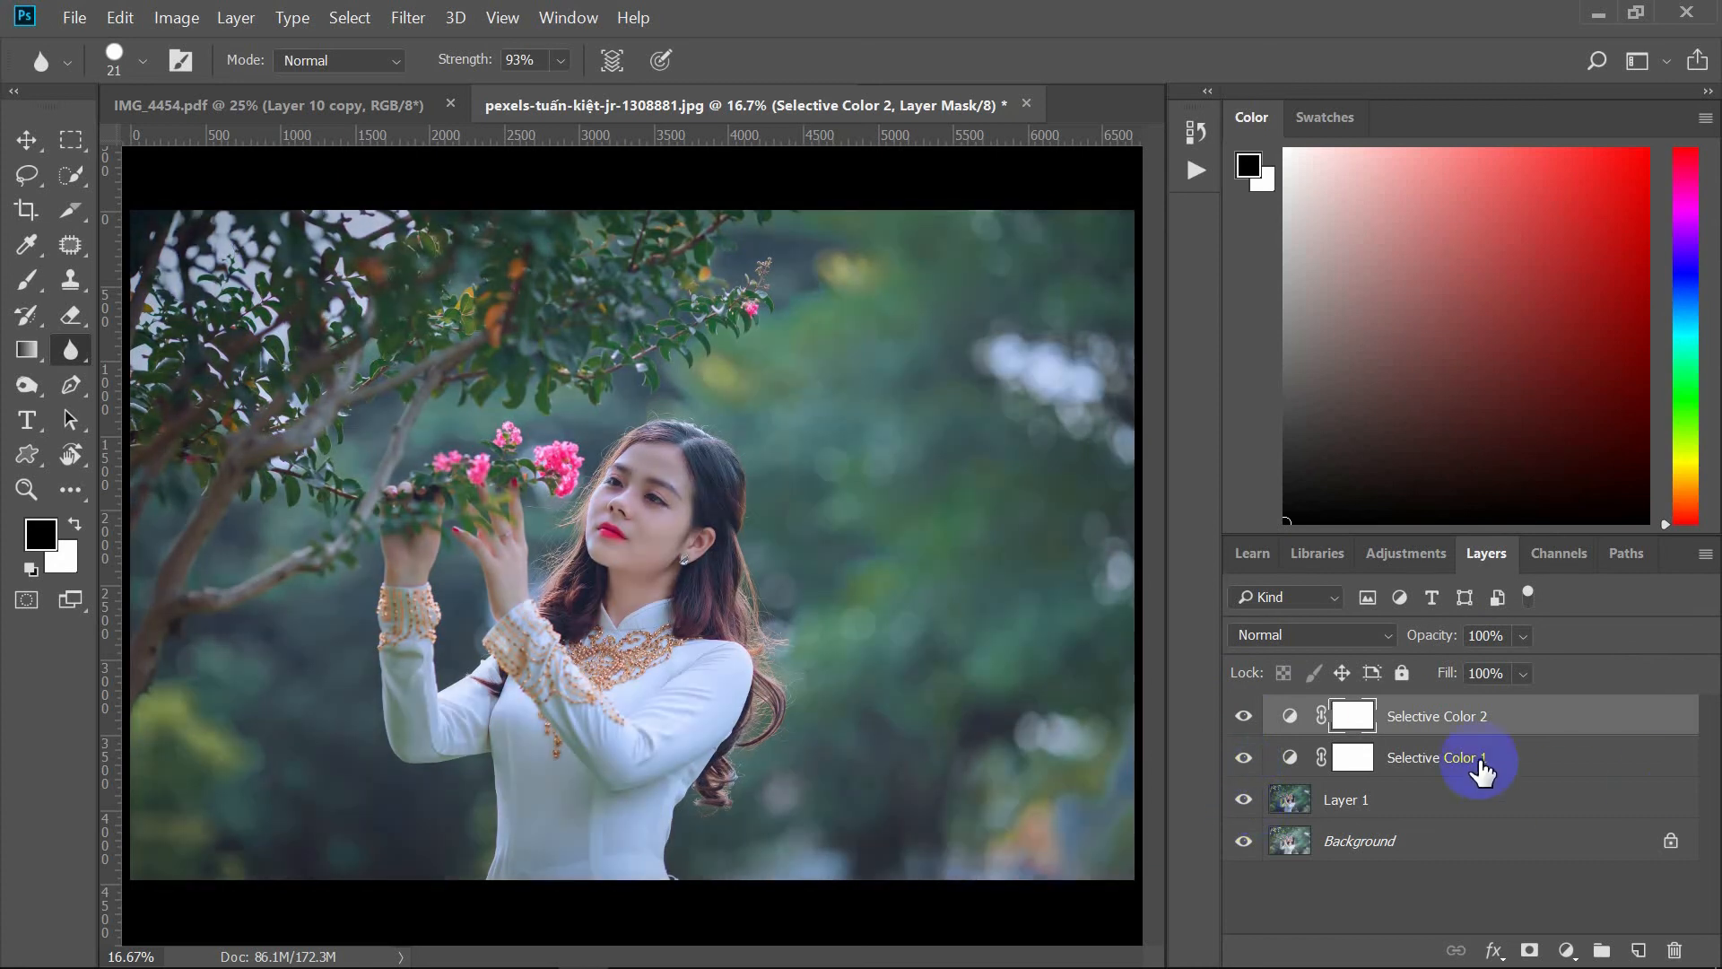
Step: Select both Selective Color layers with Layer 1 and merge them into a single layer
ctrl+click(1478, 763)
ctrl+click(1471, 798)
right_click(1469, 795)
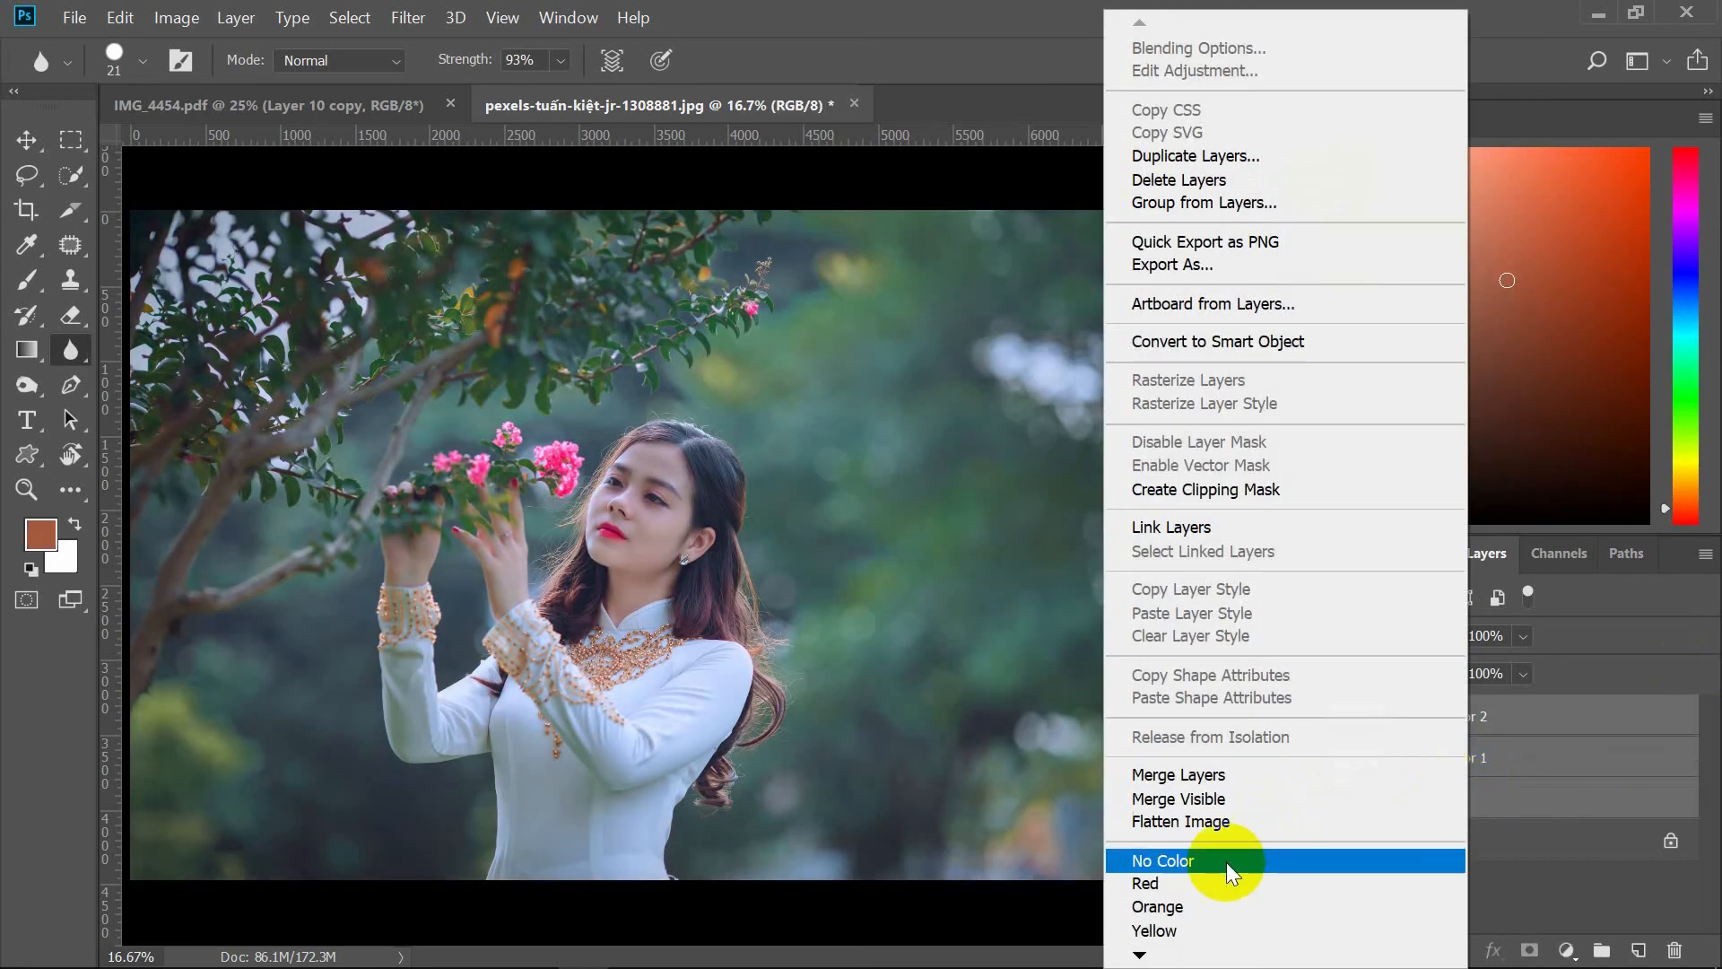
click(1187, 776)
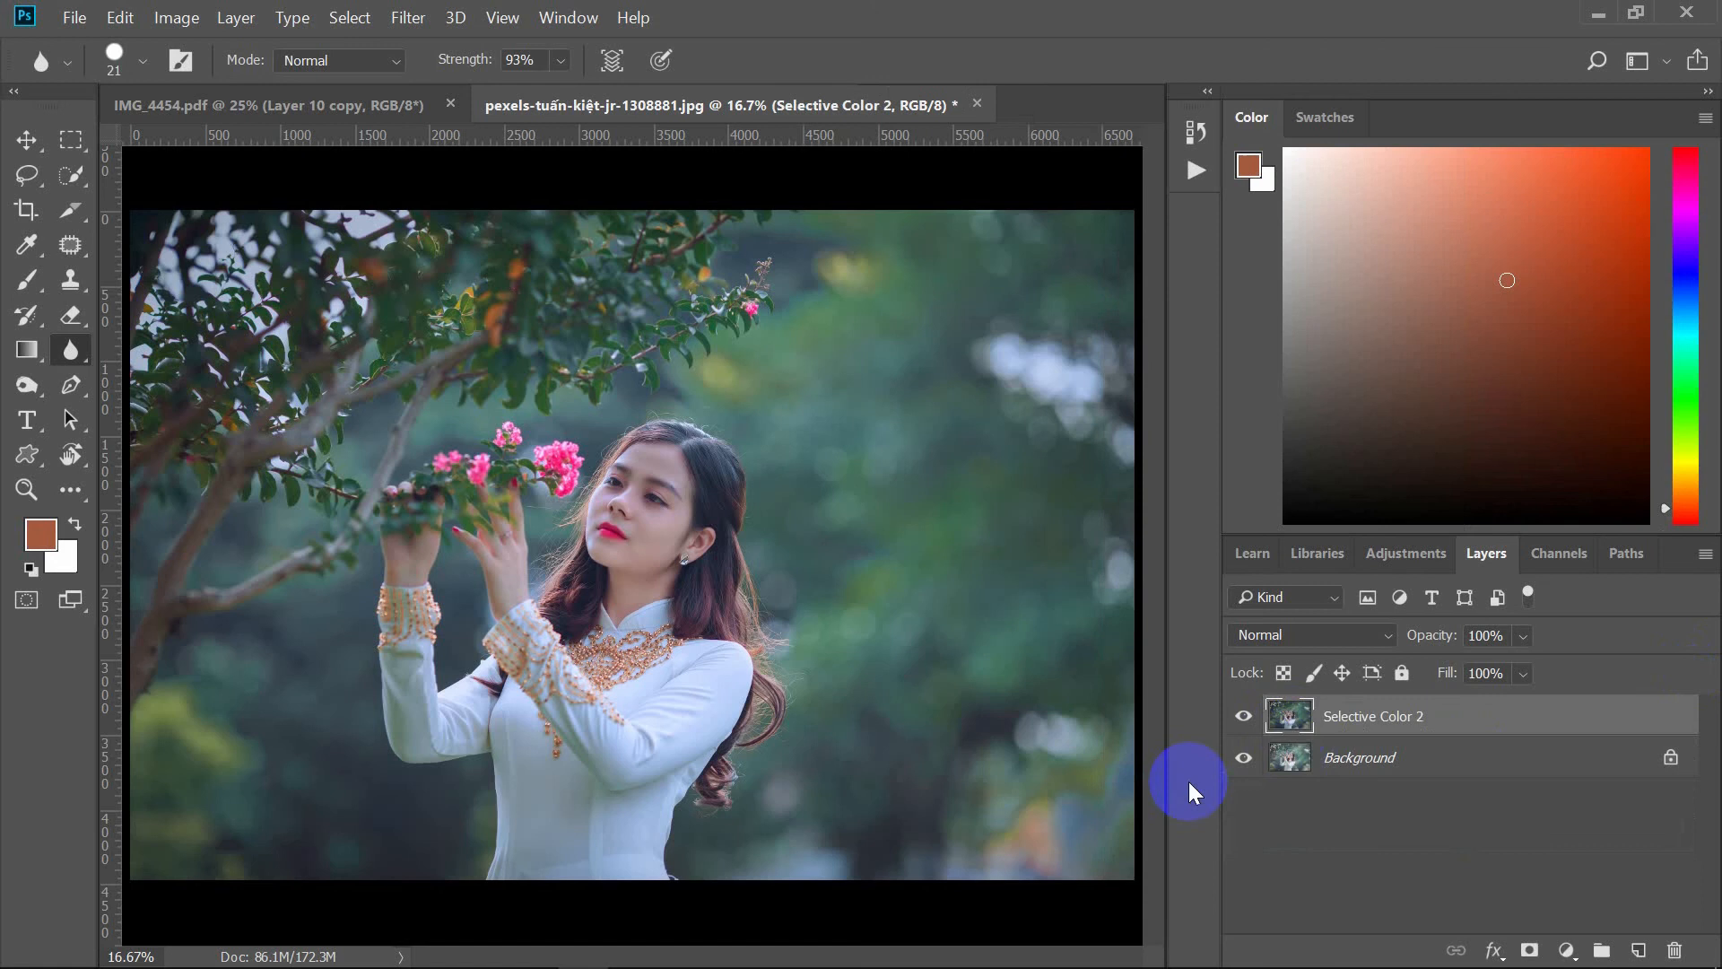
click(1244, 718)
click(1243, 718)
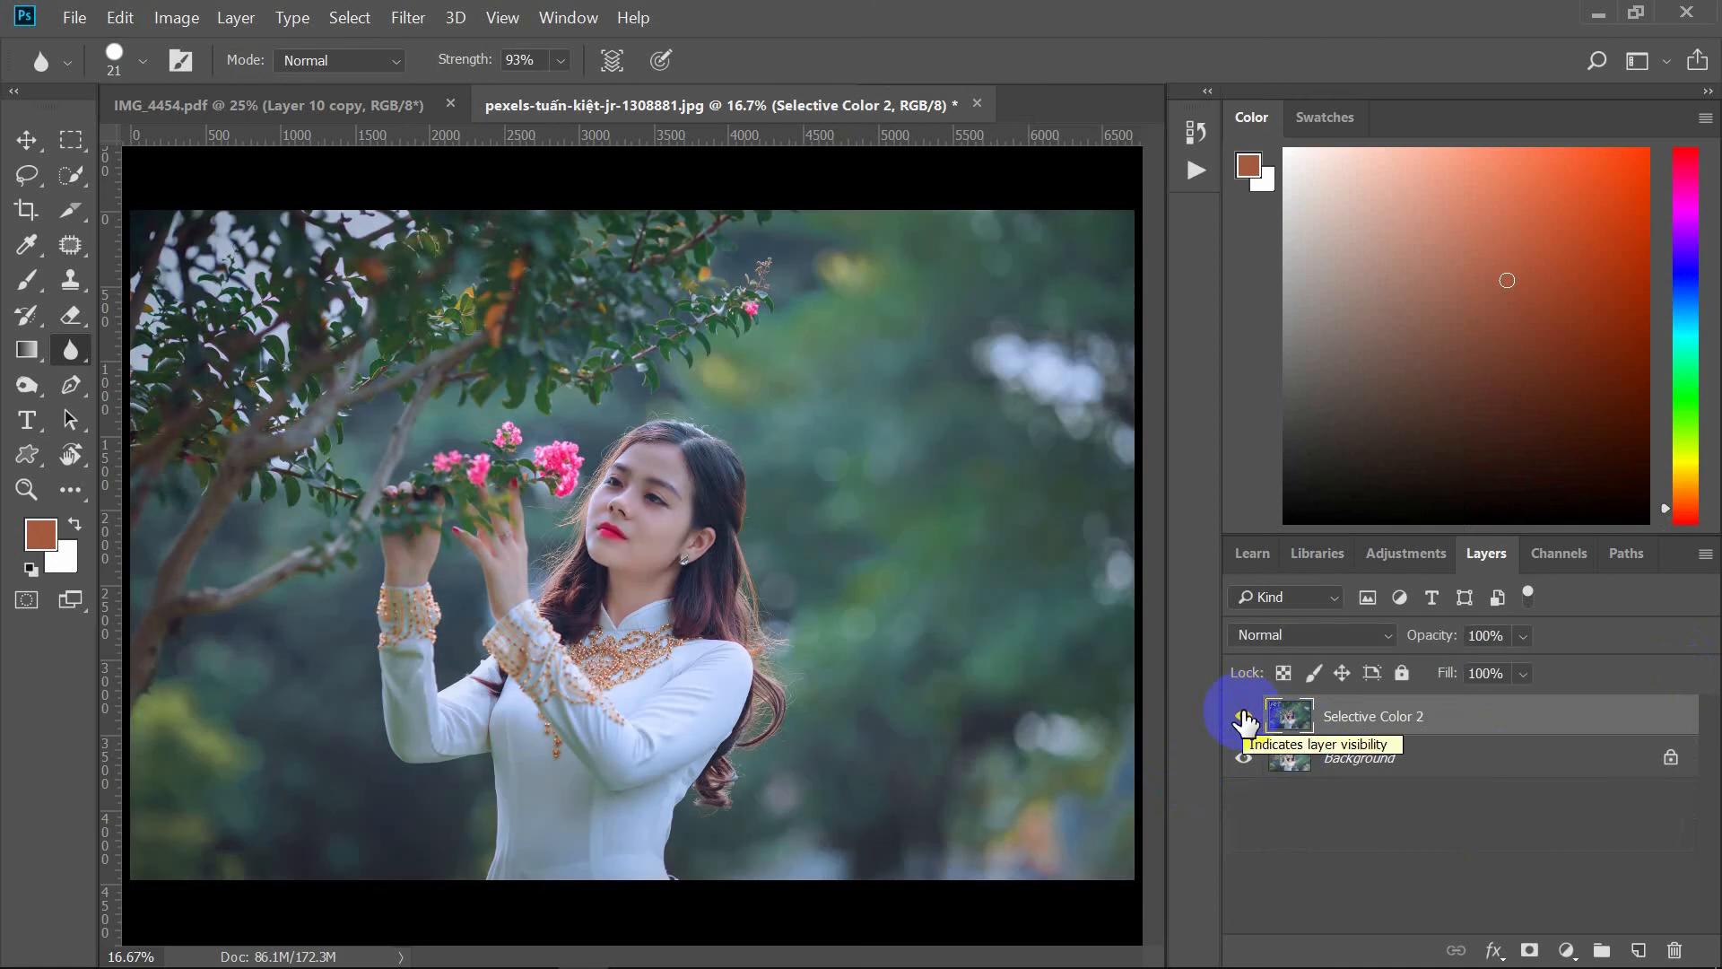
Step: Apply Hue/Saturation to the merged layer with Hue -1 and Saturation +3
click(170, 18)
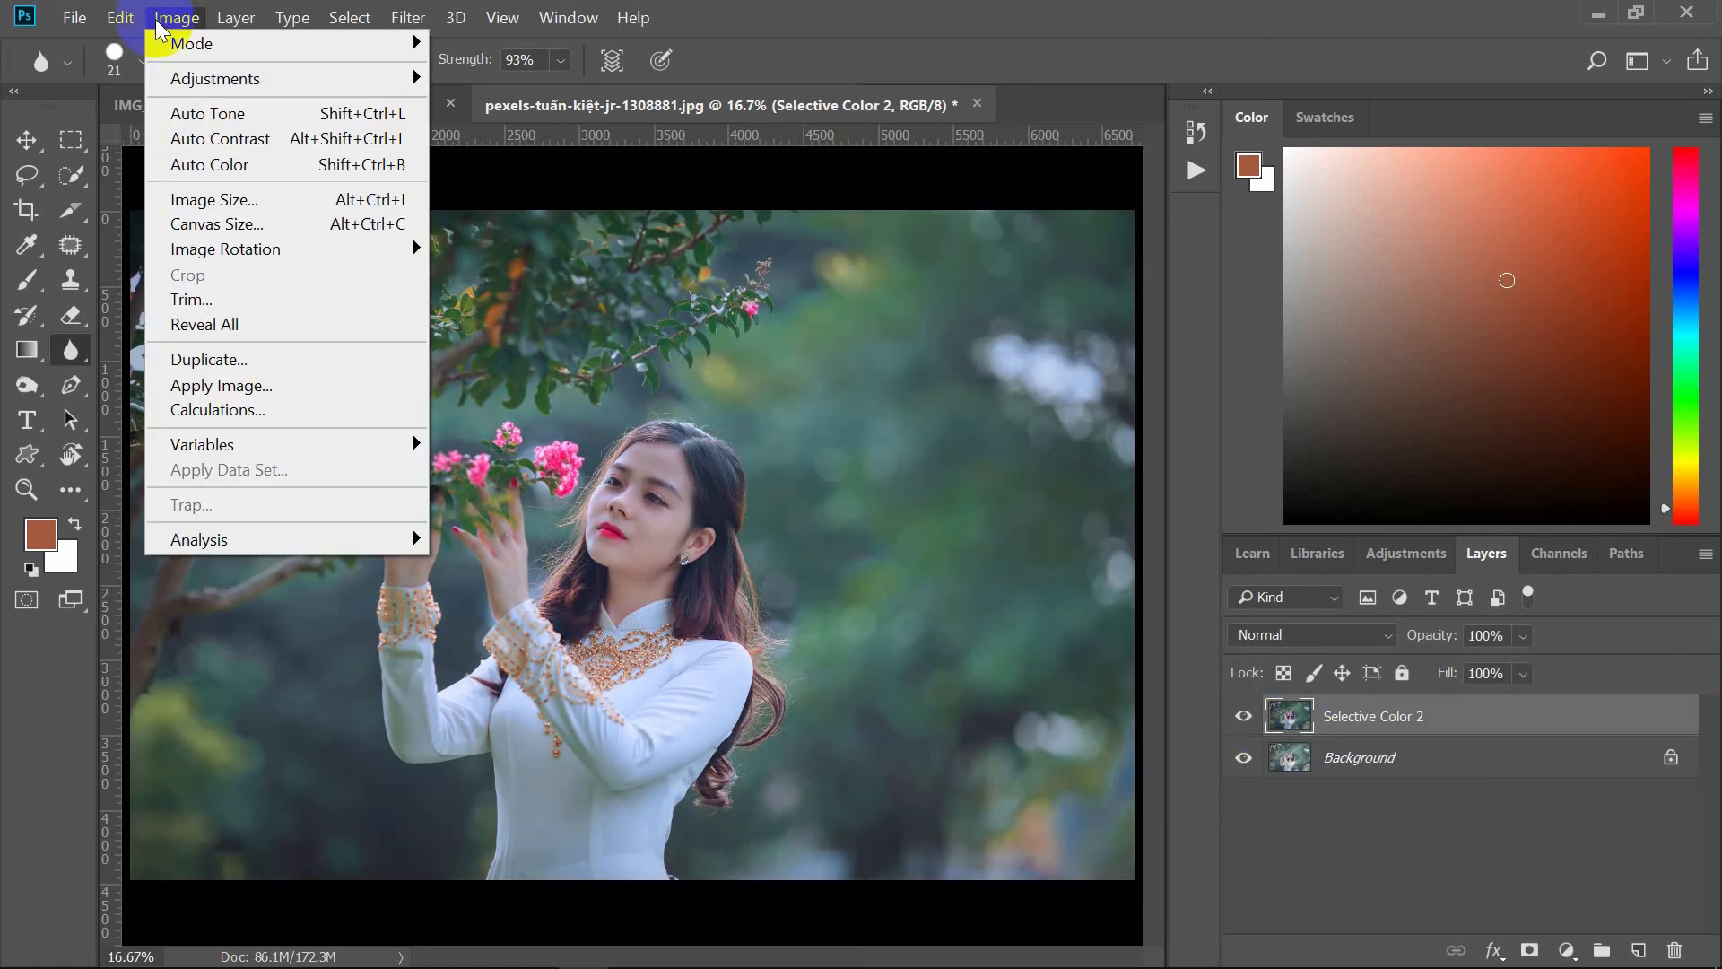
mouse_move(307, 86)
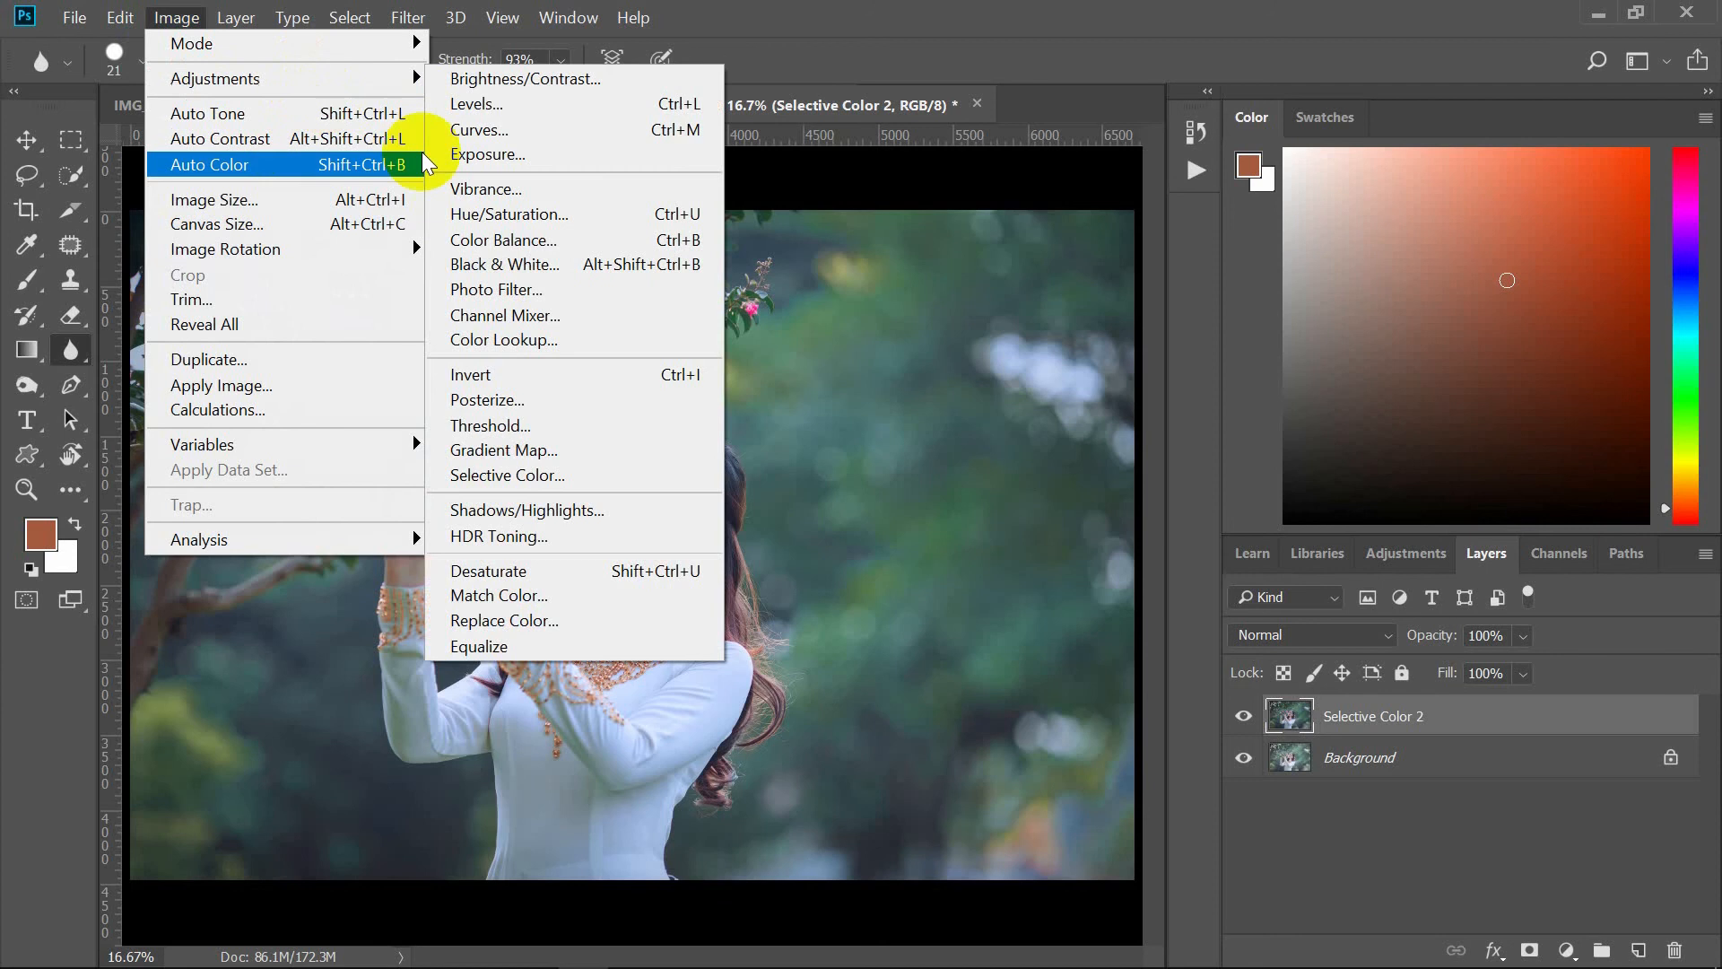
click(509, 213)
drag(654, 148, 1121, 166)
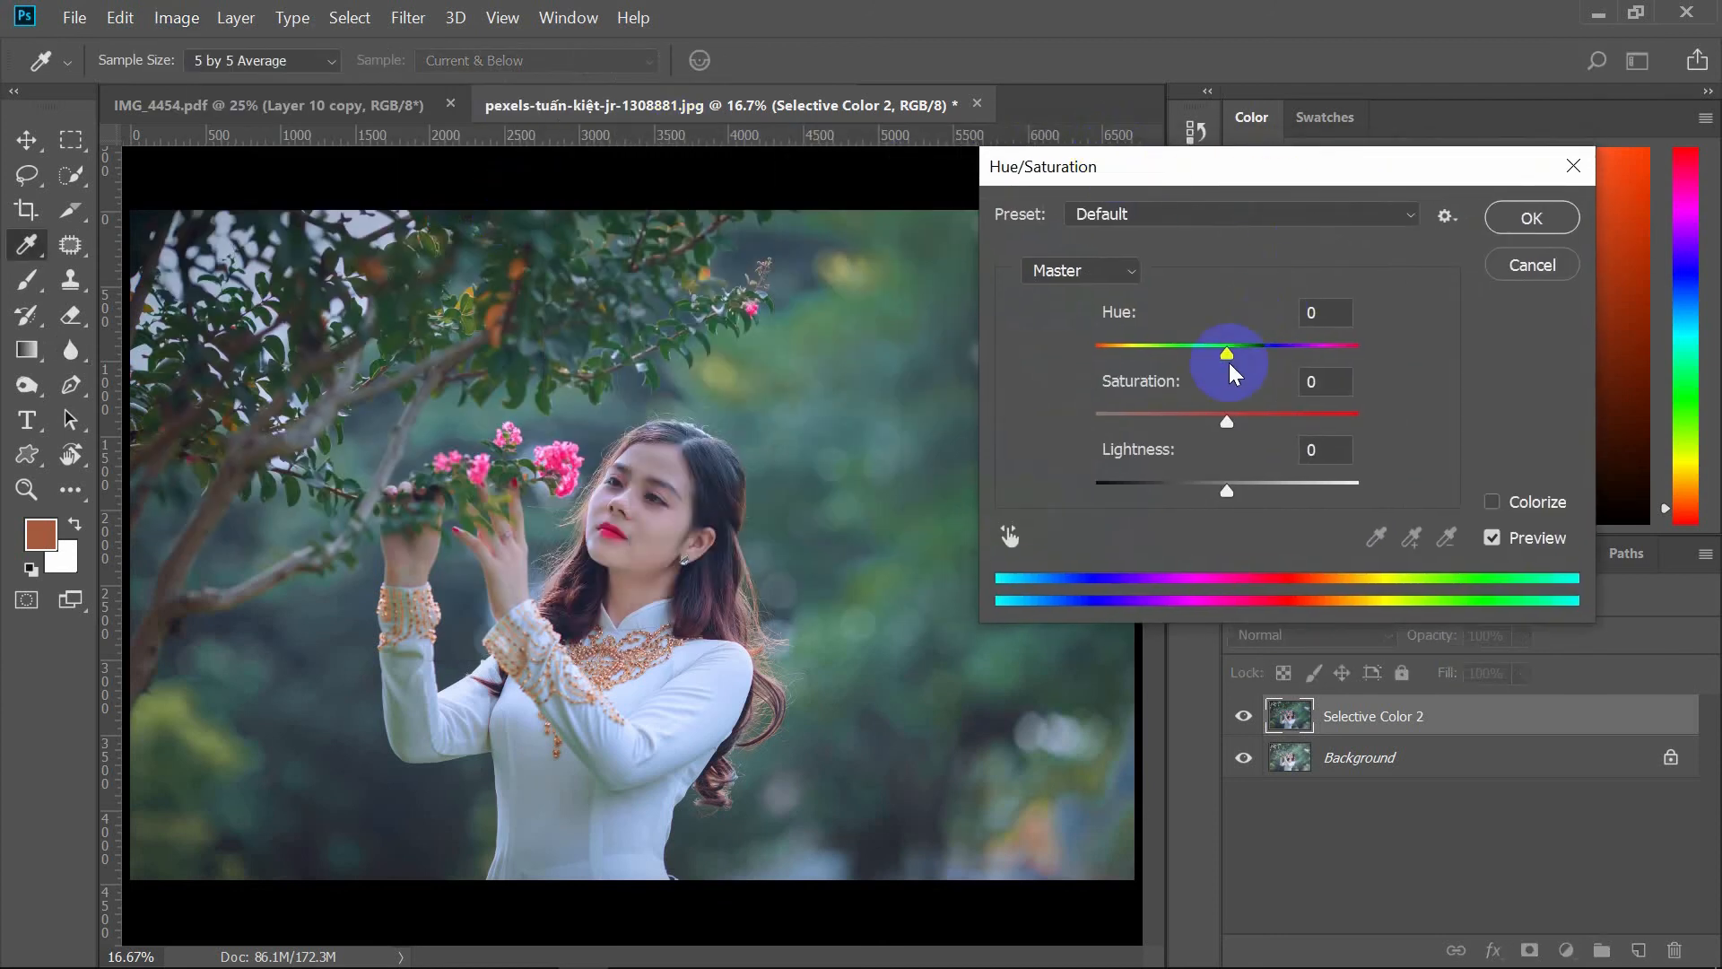
mouse_move(1226, 352)
mouse_down()
mouse_move(1183, 351)
mouse_move(1291, 373)
mouse_move(1215, 354)
mouse_move(1228, 364)
mouse_up()
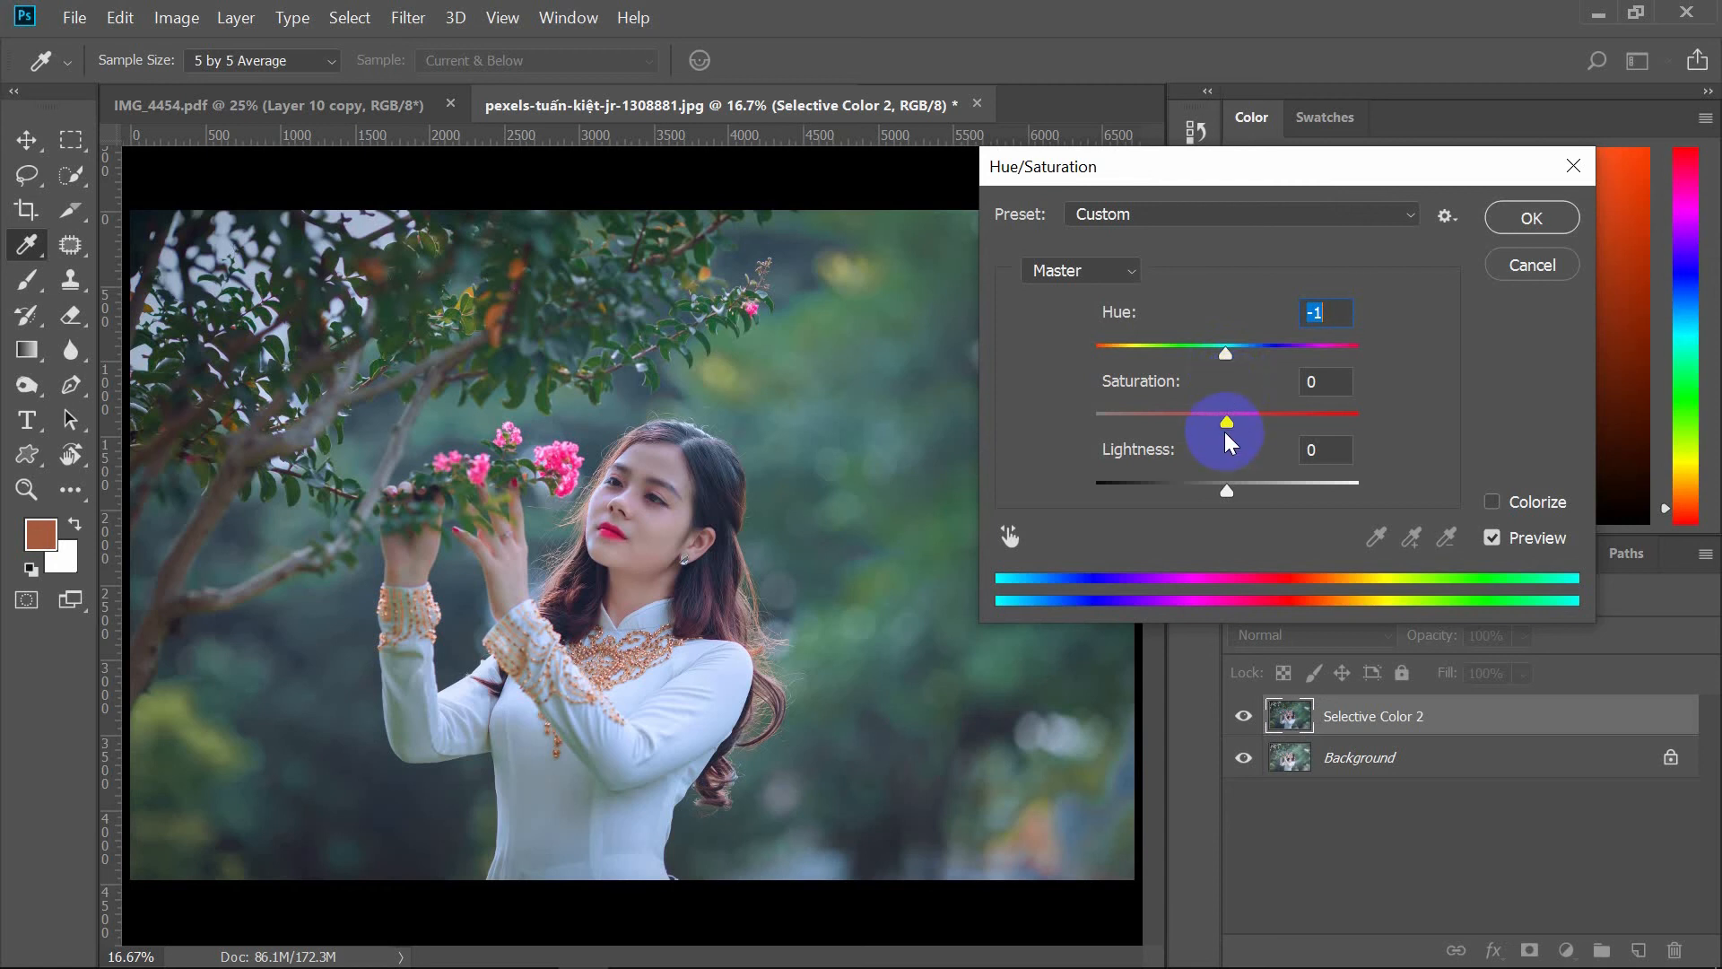
mouse_move(1224, 432)
mouse_down()
mouse_move(1319, 431)
mouse_move(1231, 413)
mouse_up()
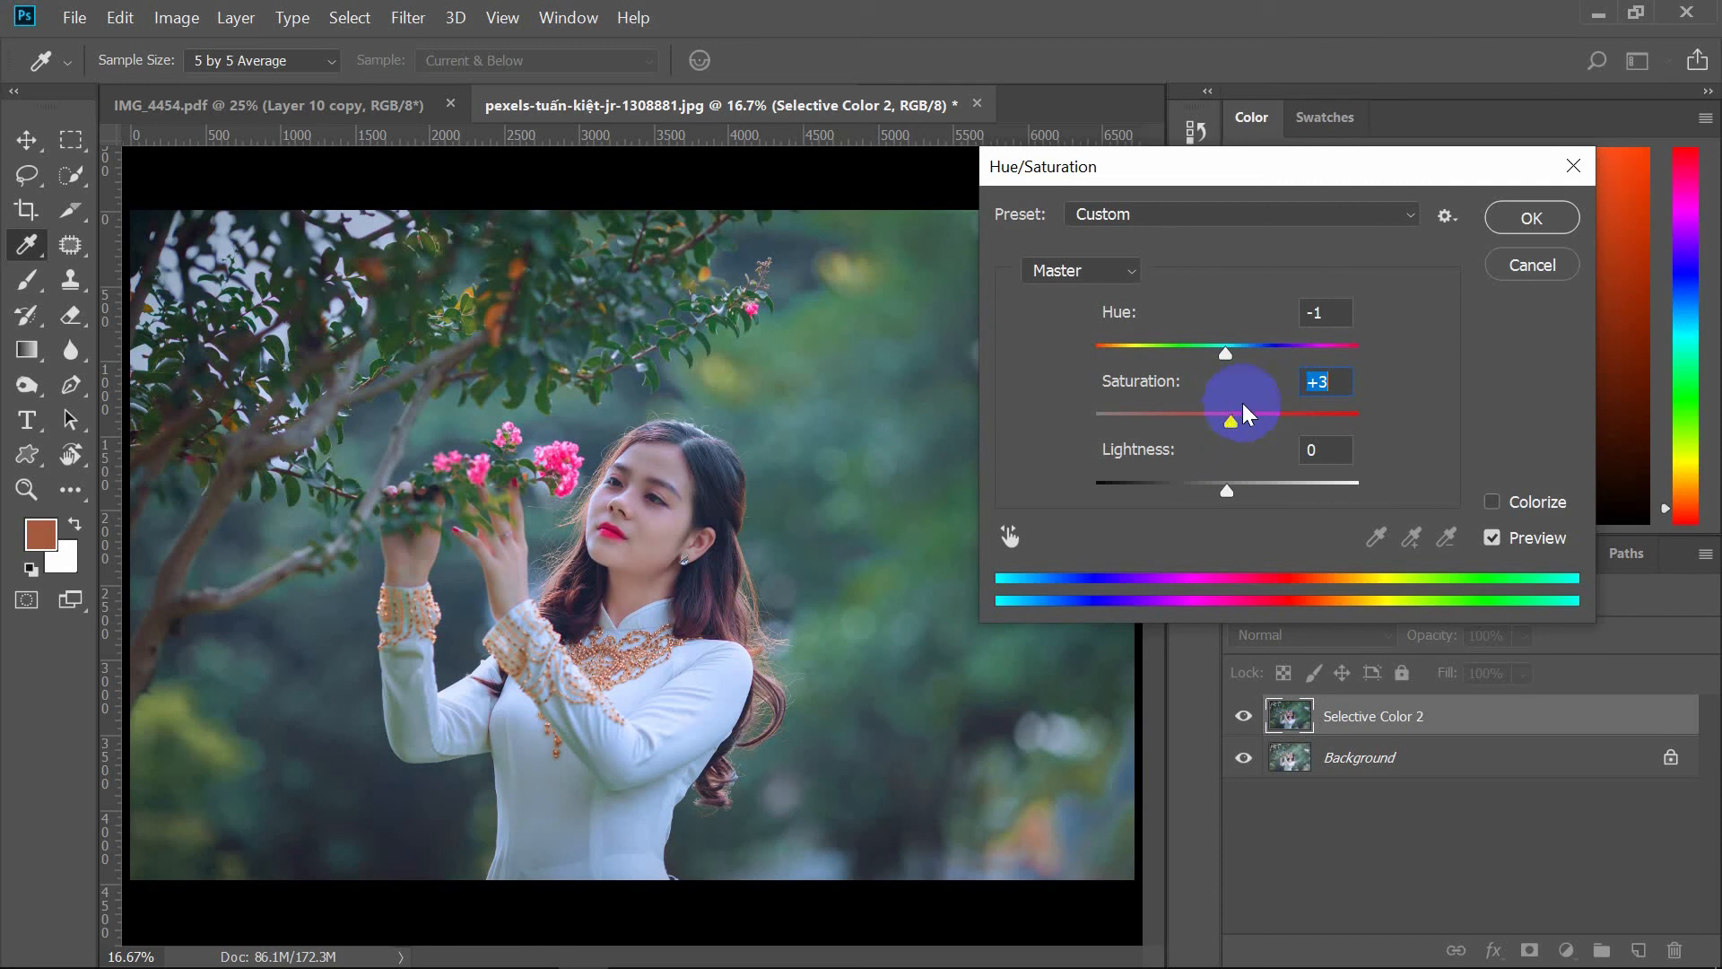
click(1532, 218)
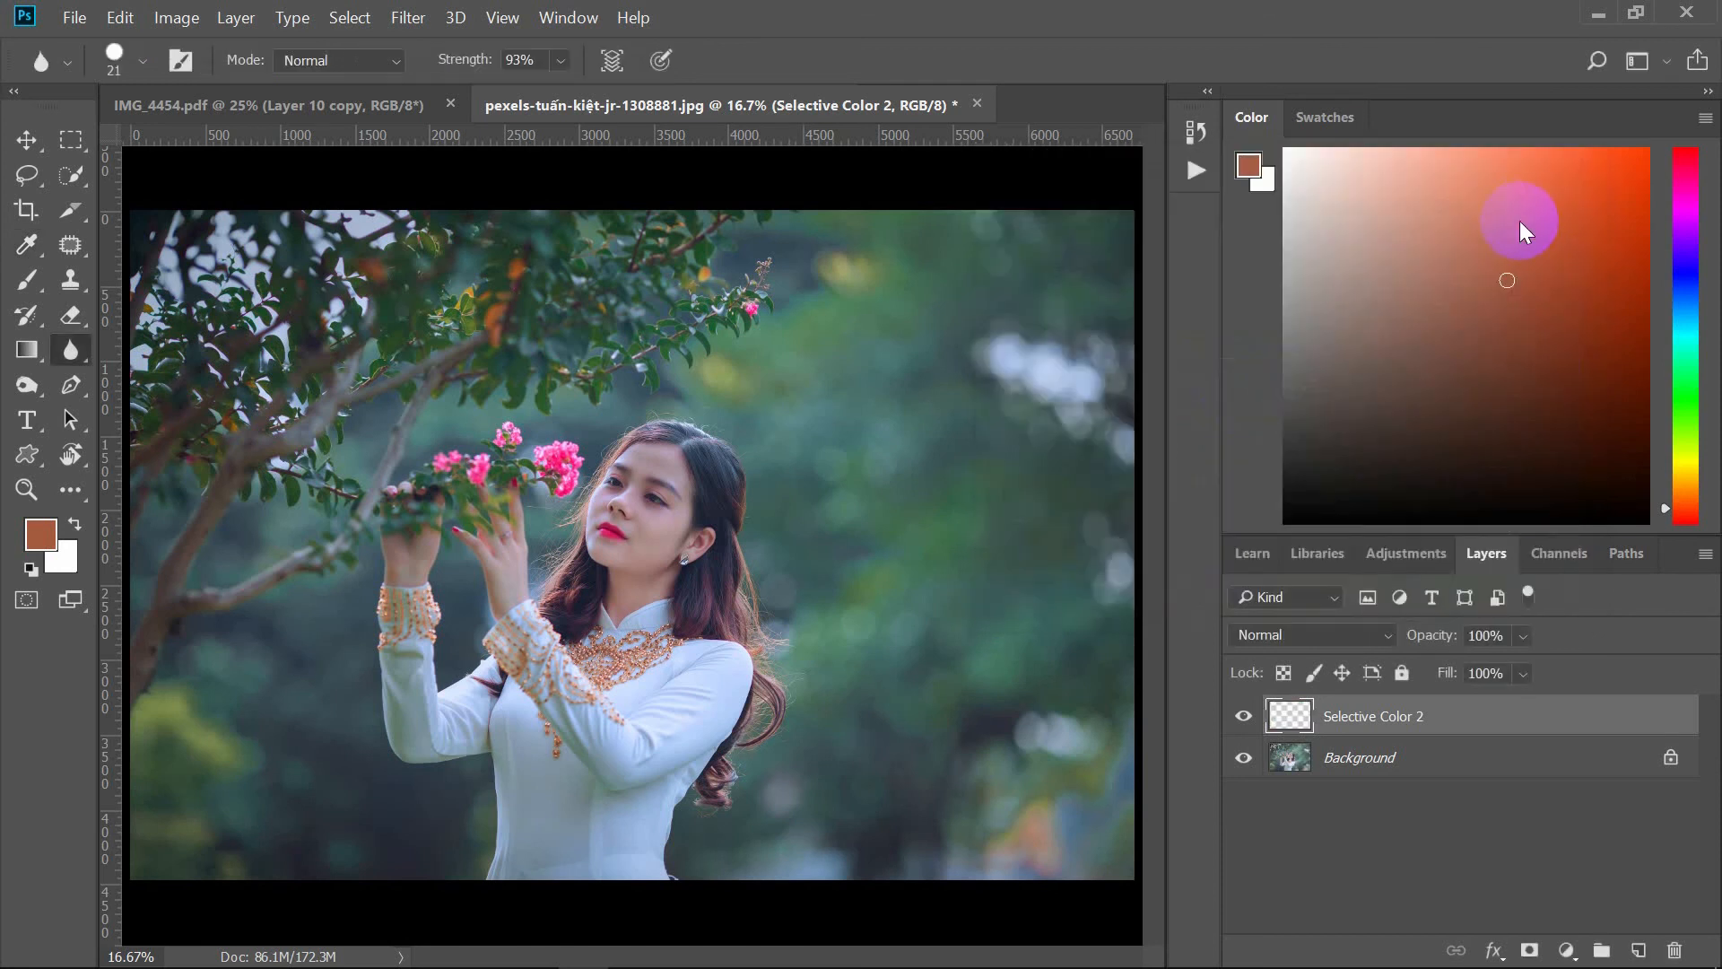
Step: Add a new Selective Color adjustment layer above Selective Color 2 and switch its colors to Blacks
click(1238, 718)
click(1238, 717)
click(1567, 950)
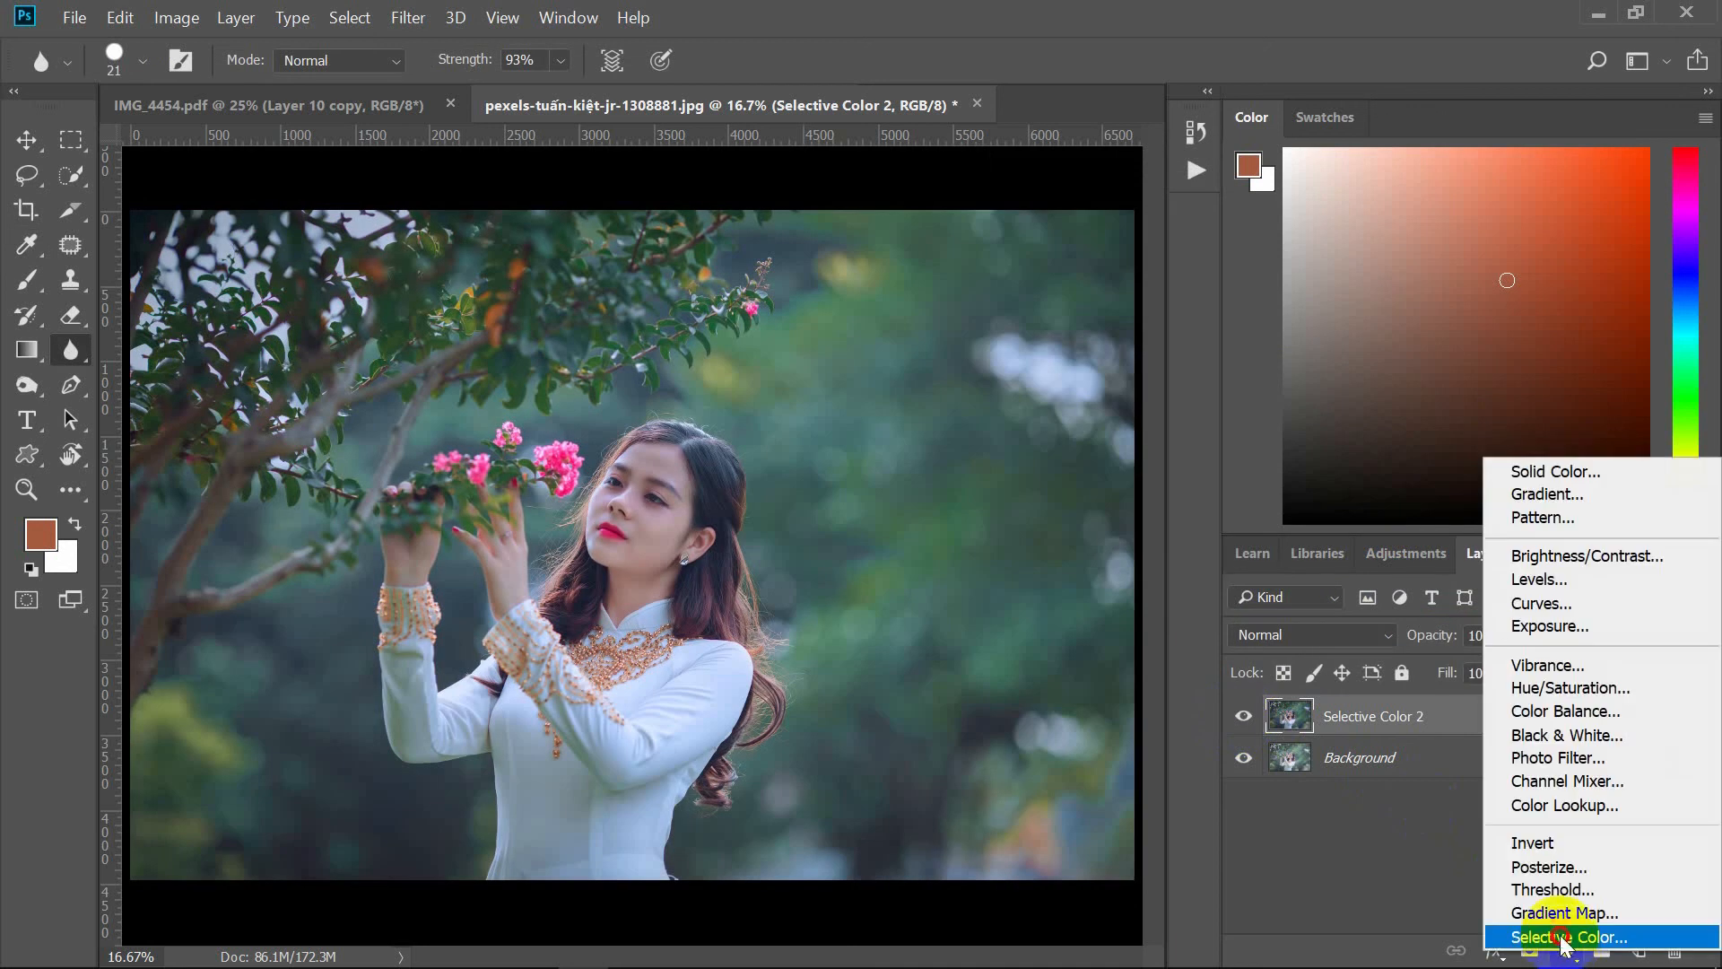
click(1561, 940)
click(1408, 348)
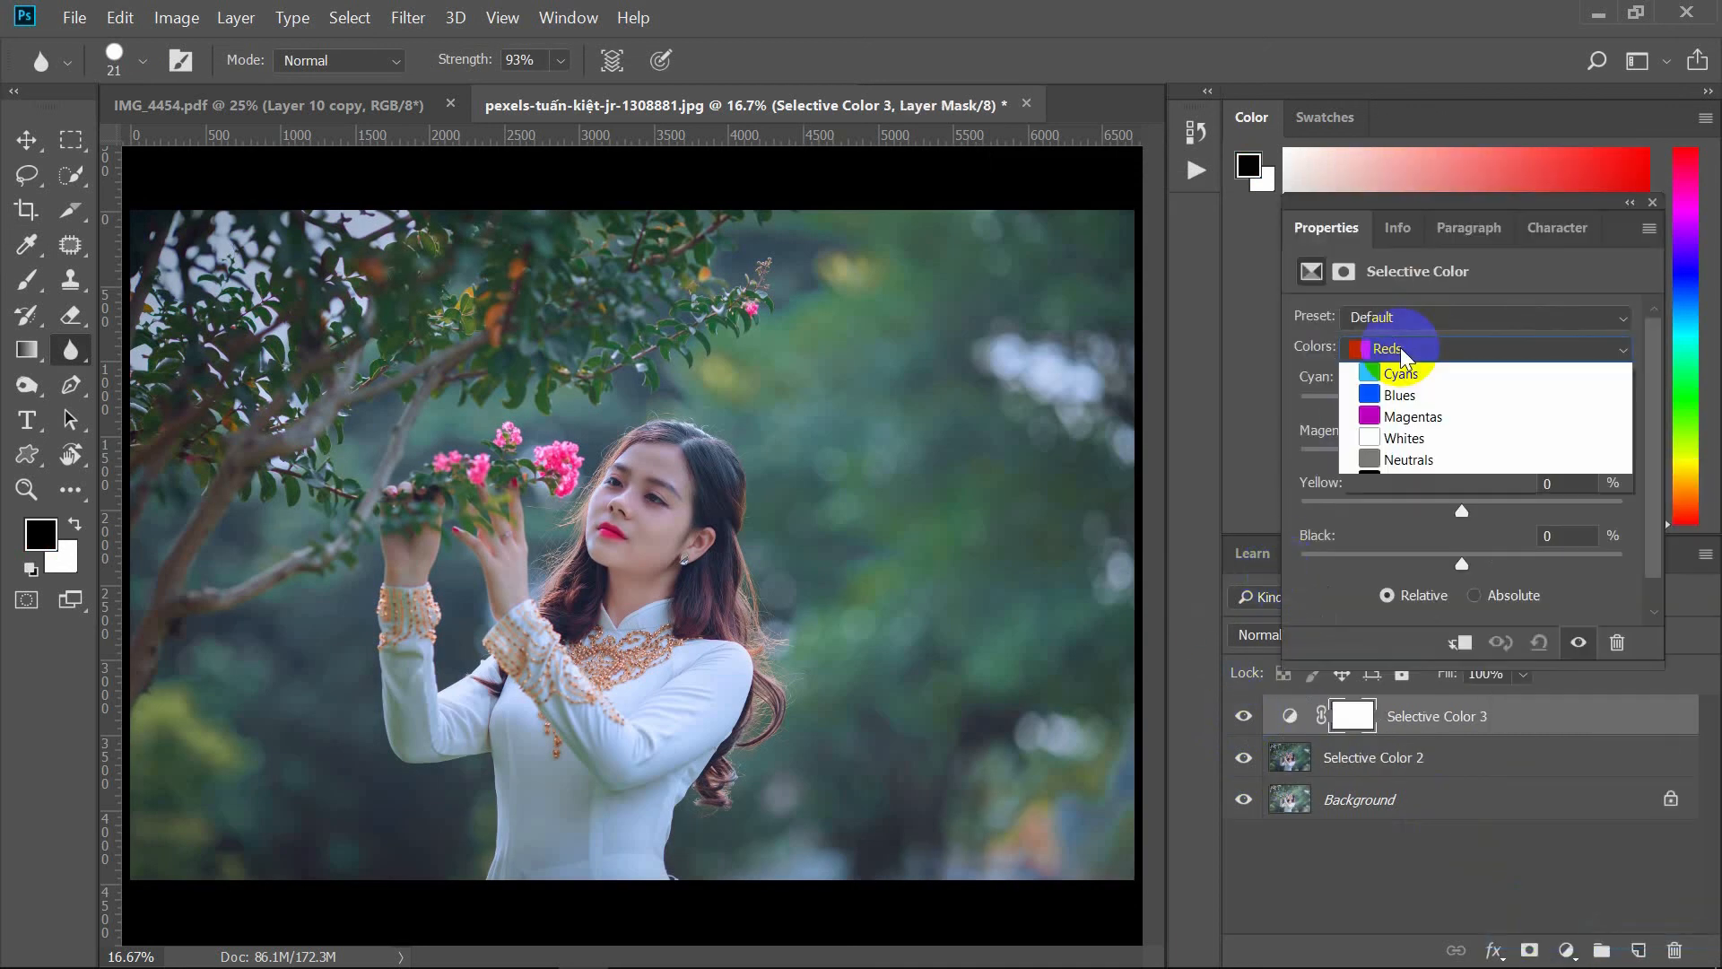
click(1394, 553)
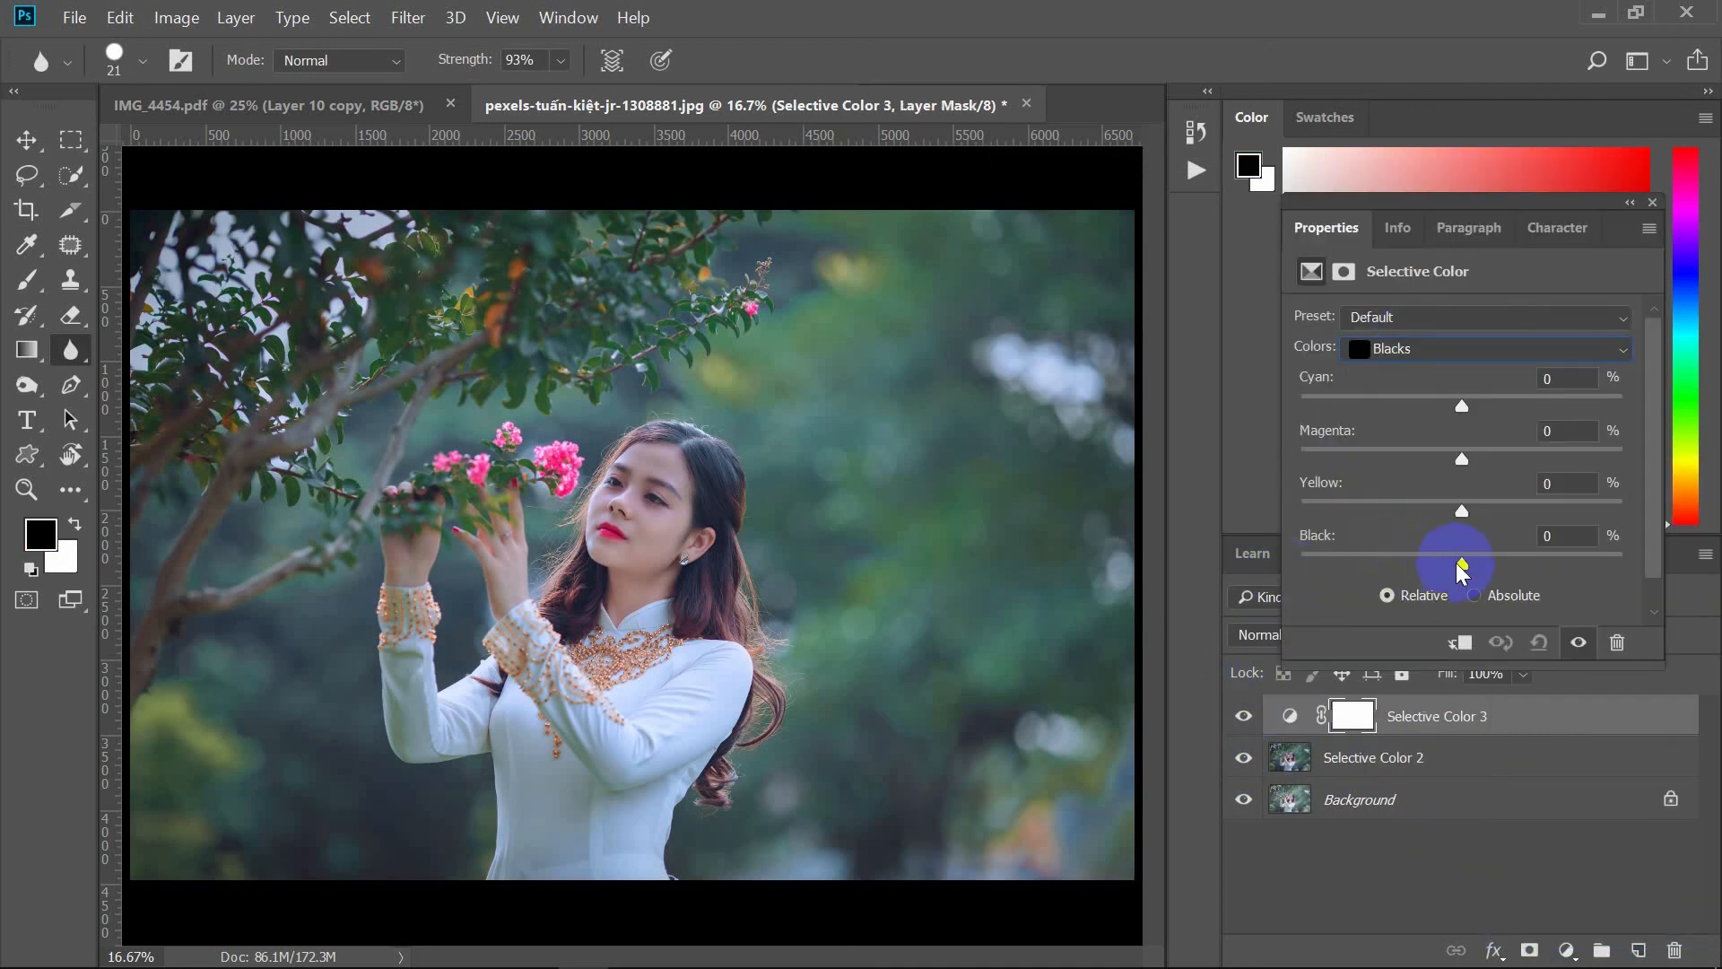
Step: Set the Blacks Yellow to +5 and Black to +5 in the new Selective Color layer
mouse_move(1462, 563)
mouse_down()
mouse_move(1487, 572)
mouse_move(1442, 571)
mouse_move(1518, 581)
mouse_move(1480, 585)
mouse_up()
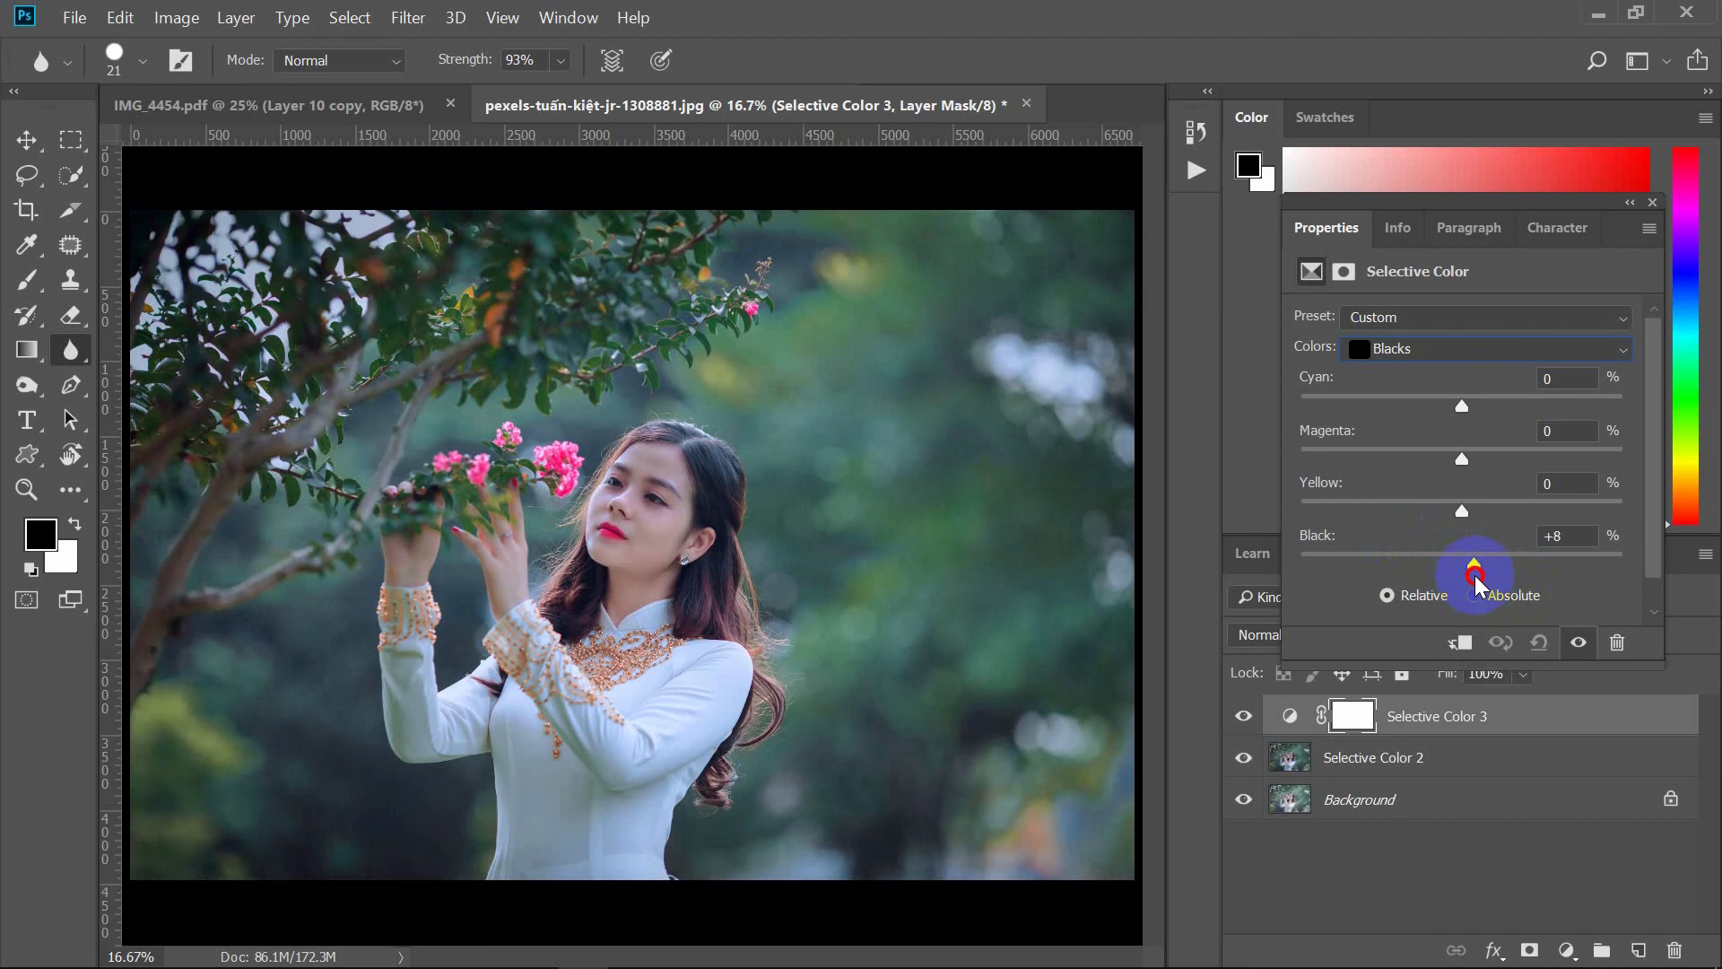
drag(1474, 578, 1471, 579)
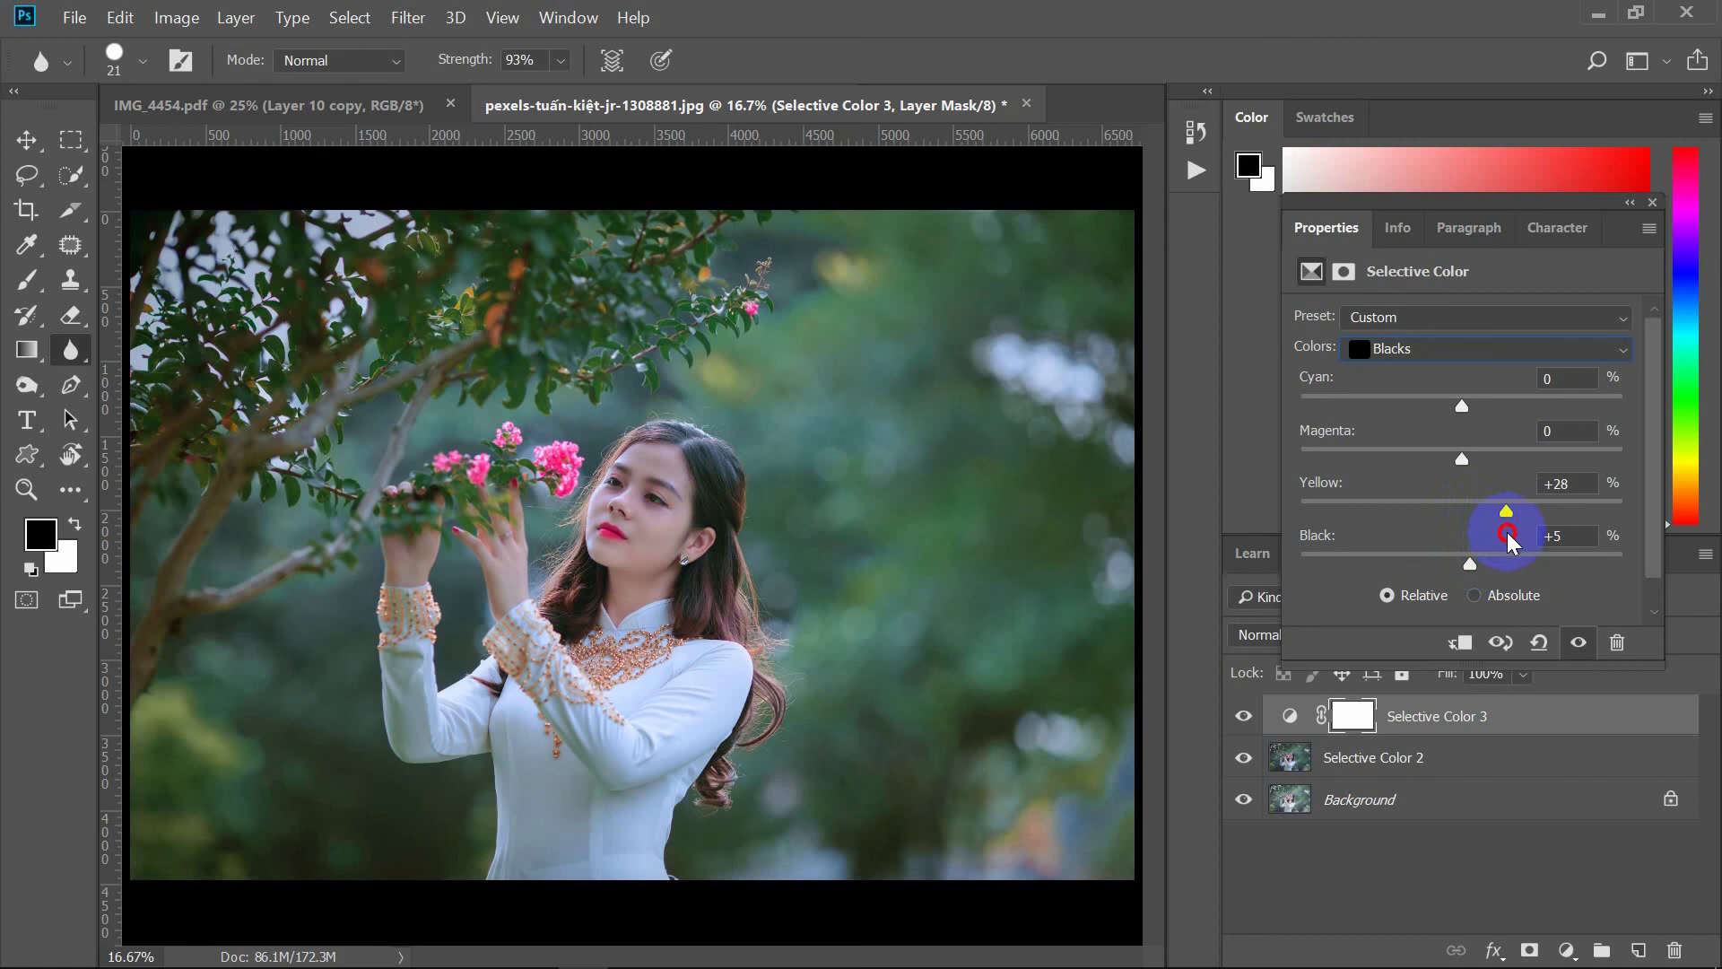
drag(1502, 542, 1470, 558)
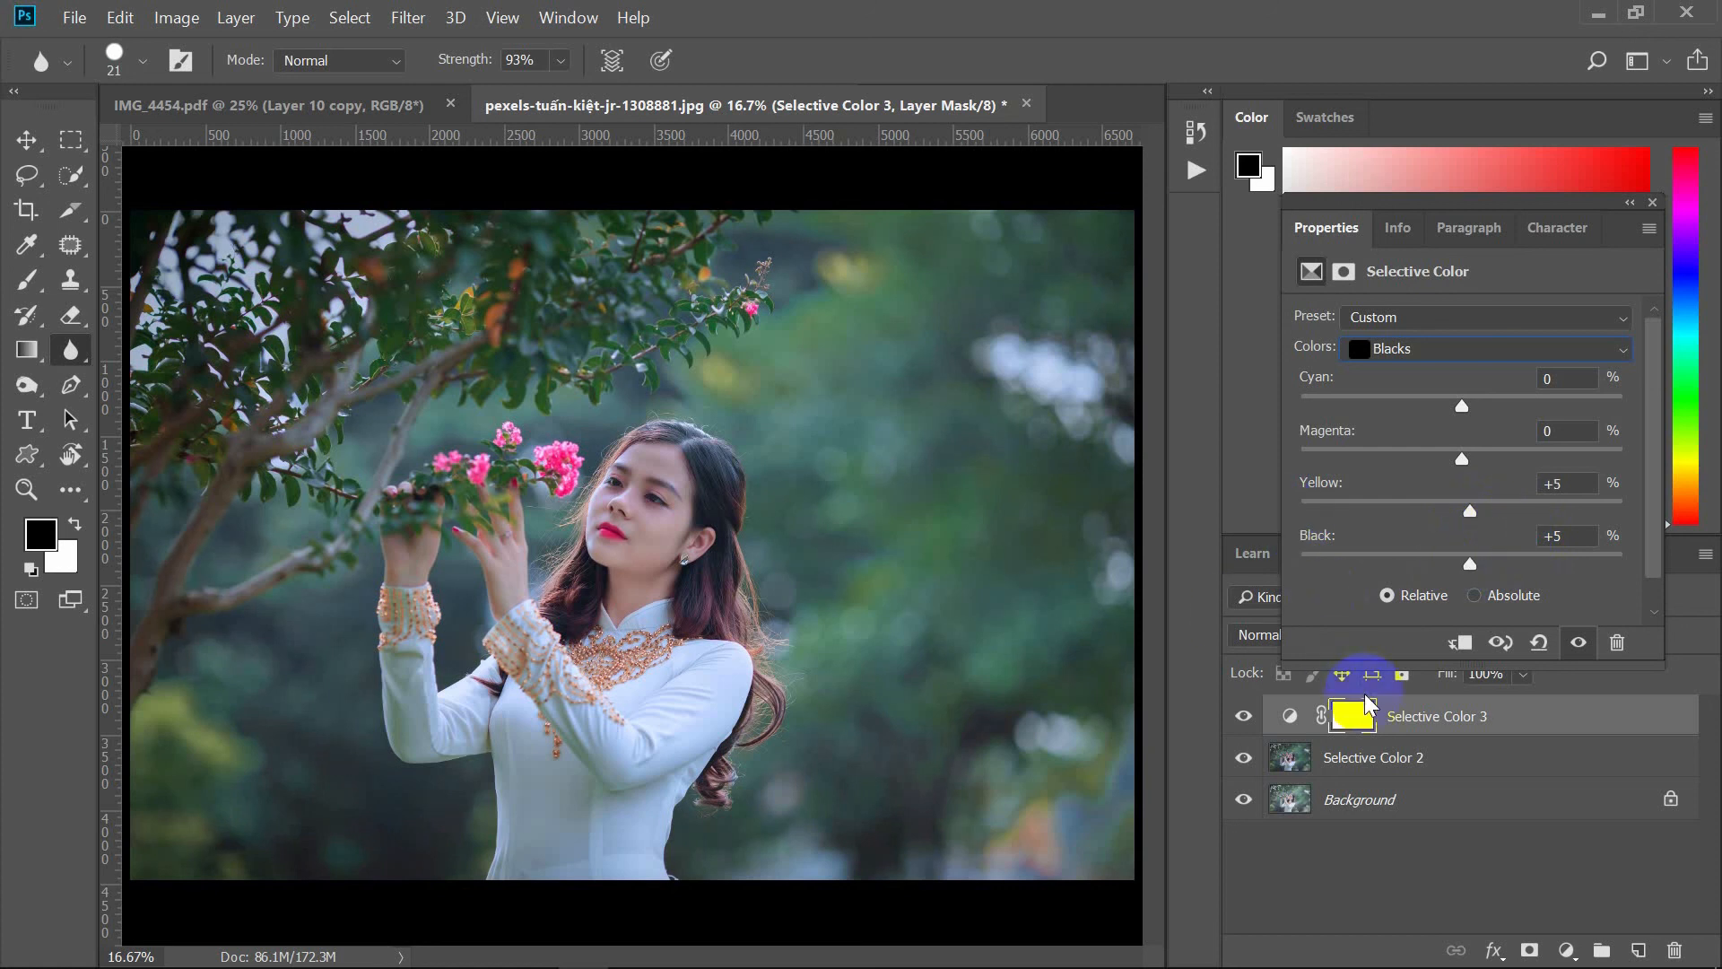
Step: Merge Selective Color 3 with the Selective Color 2 layer and close the properties panel
click(1461, 753)
right_click(1460, 753)
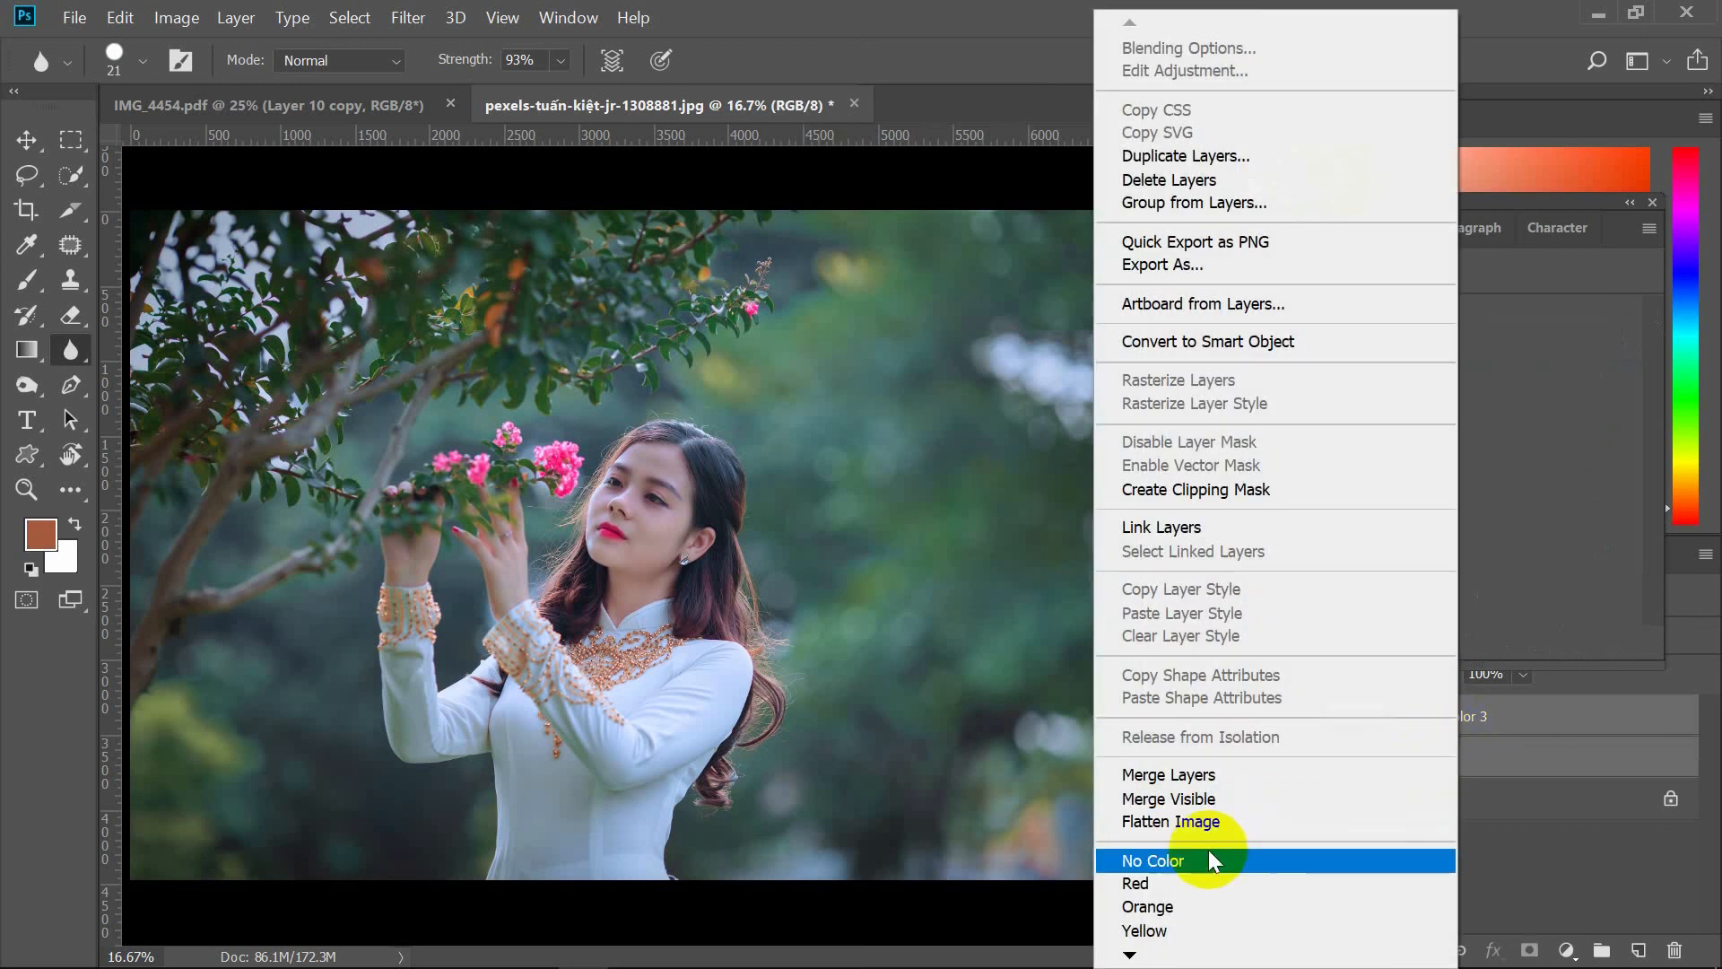
click(1186, 776)
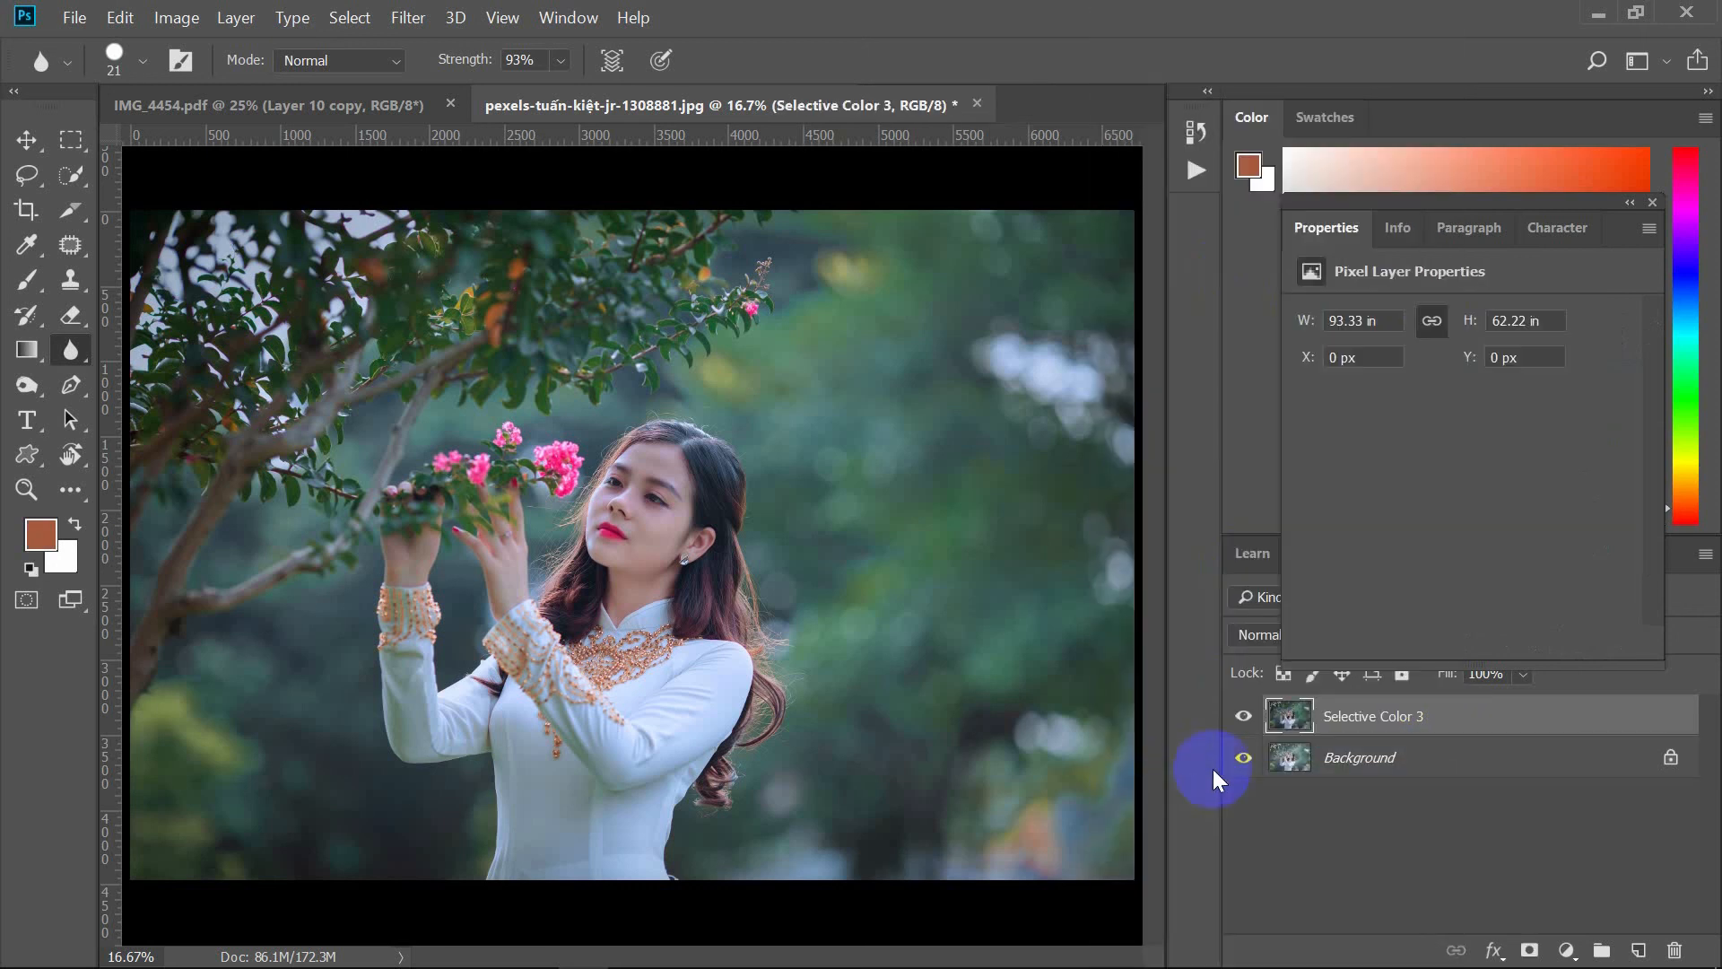
click(1654, 202)
Step: Apply Curves to the merged layer with points at input 102 output 95 and input 194 output 187
click(176, 17)
mouse_move(345, 97)
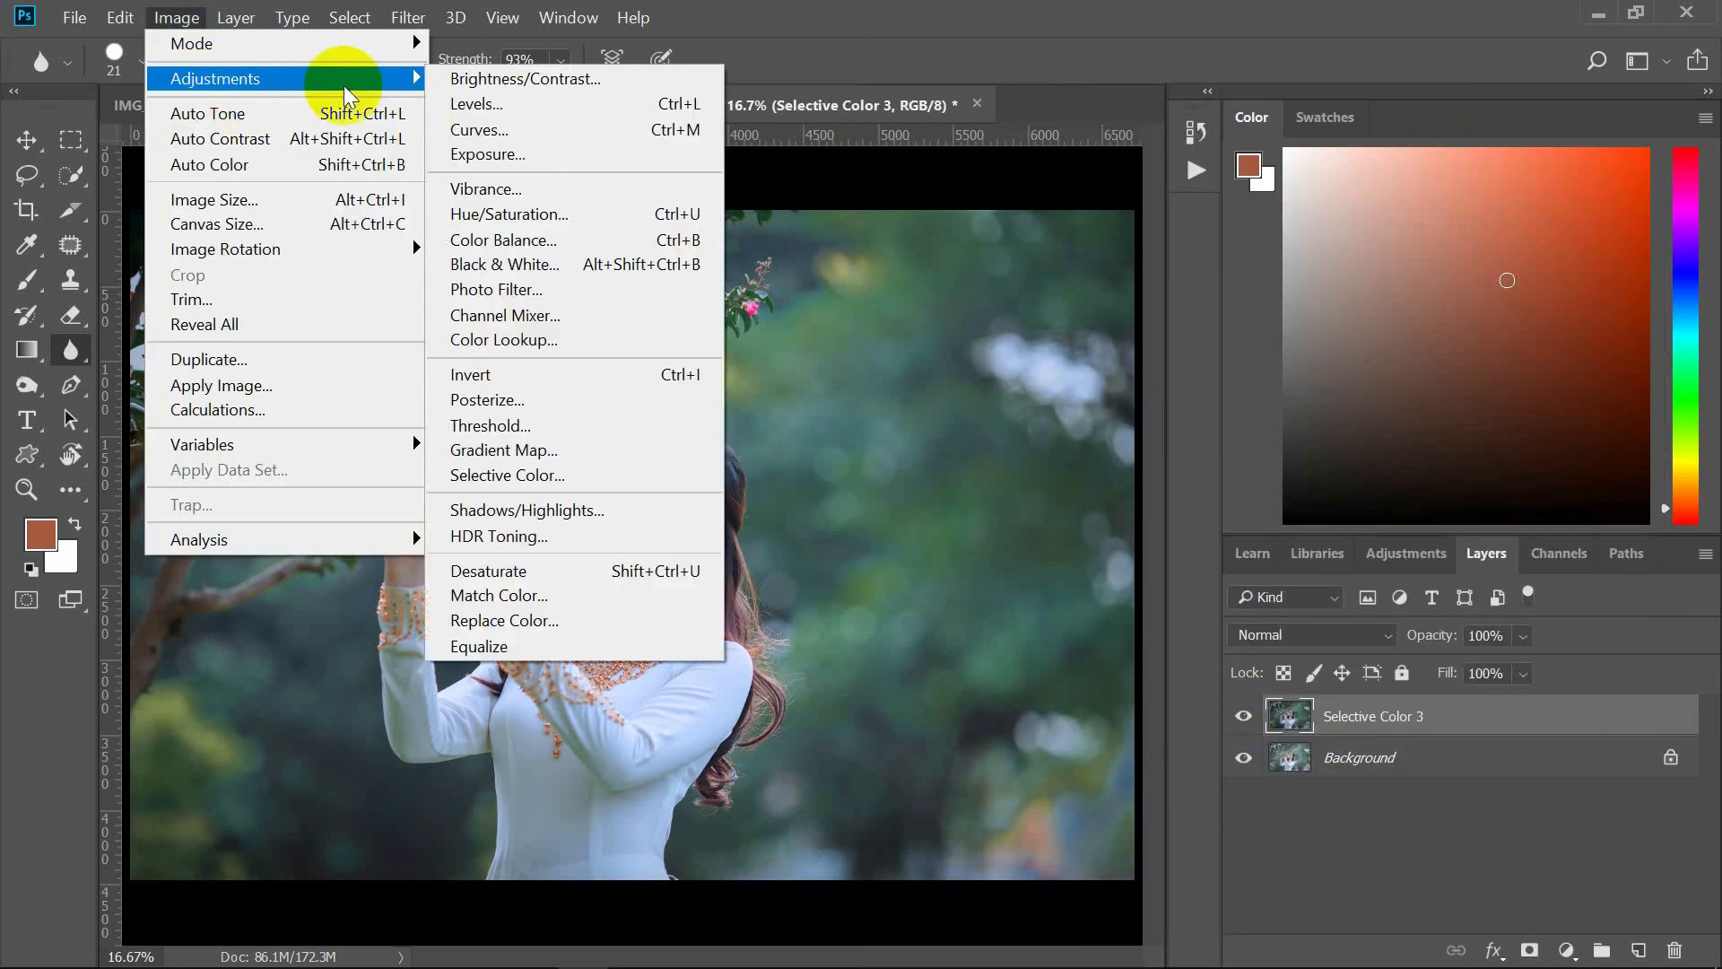
click(502, 130)
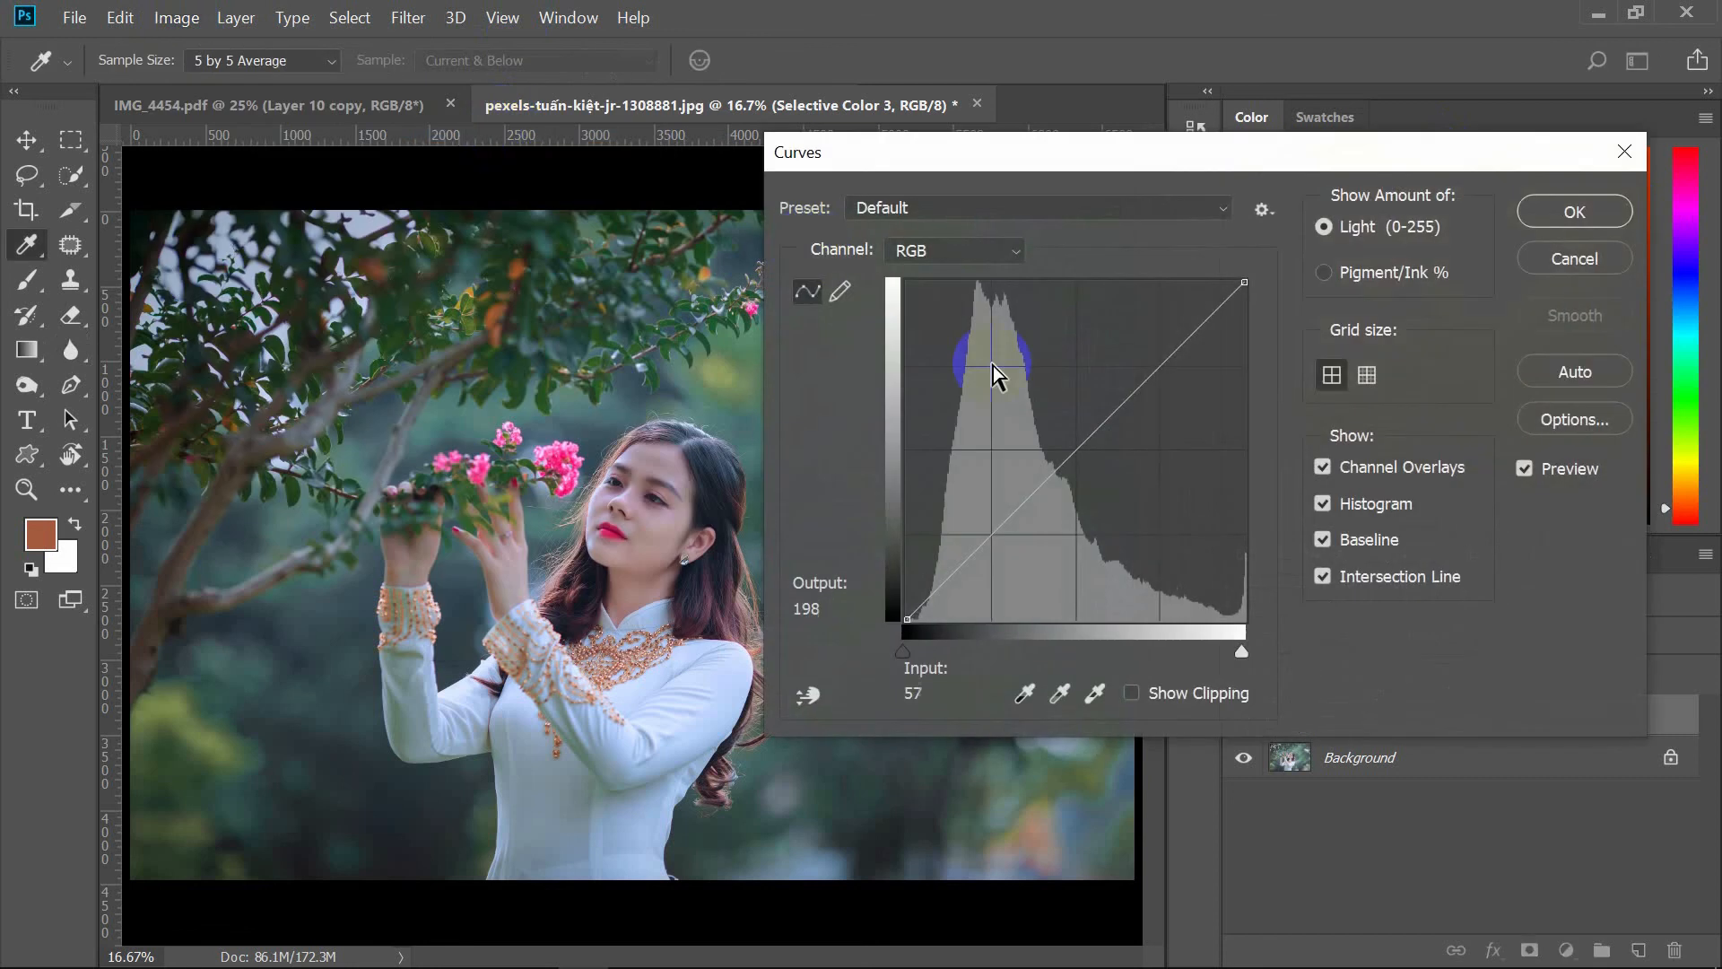
click(1064, 474)
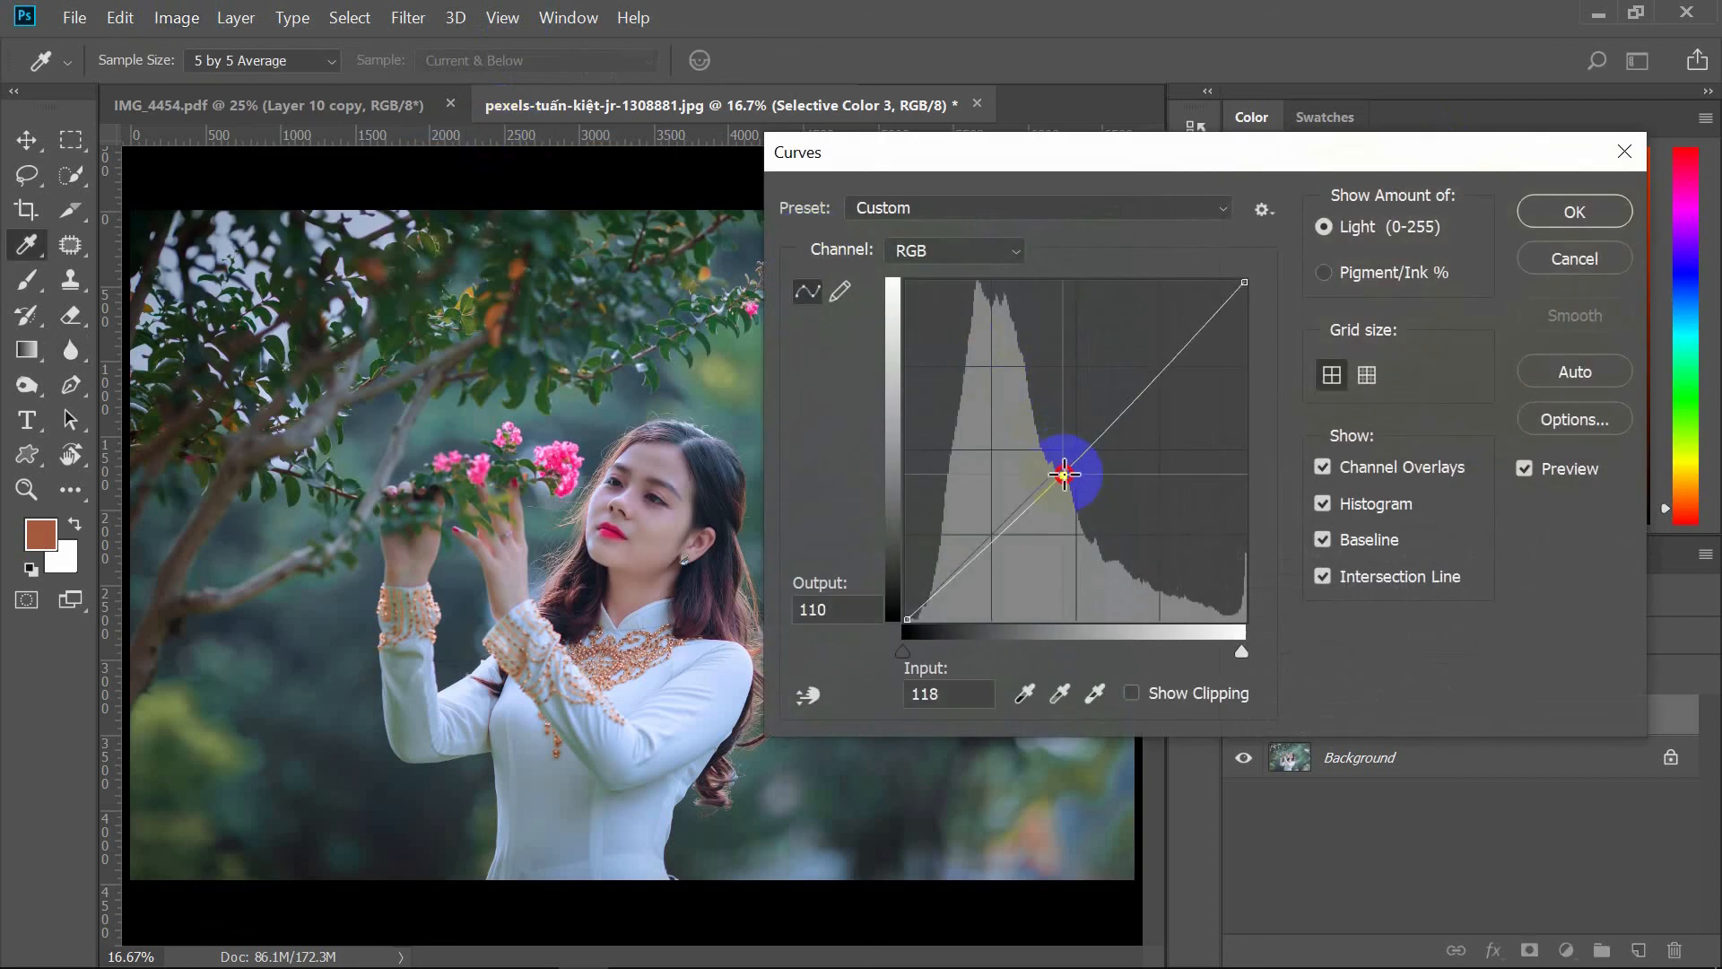
mouse_move(1064, 474)
mouse_down()
mouse_move(1043, 461)
mouse_move(1057, 484)
mouse_move(1043, 493)
mouse_up()
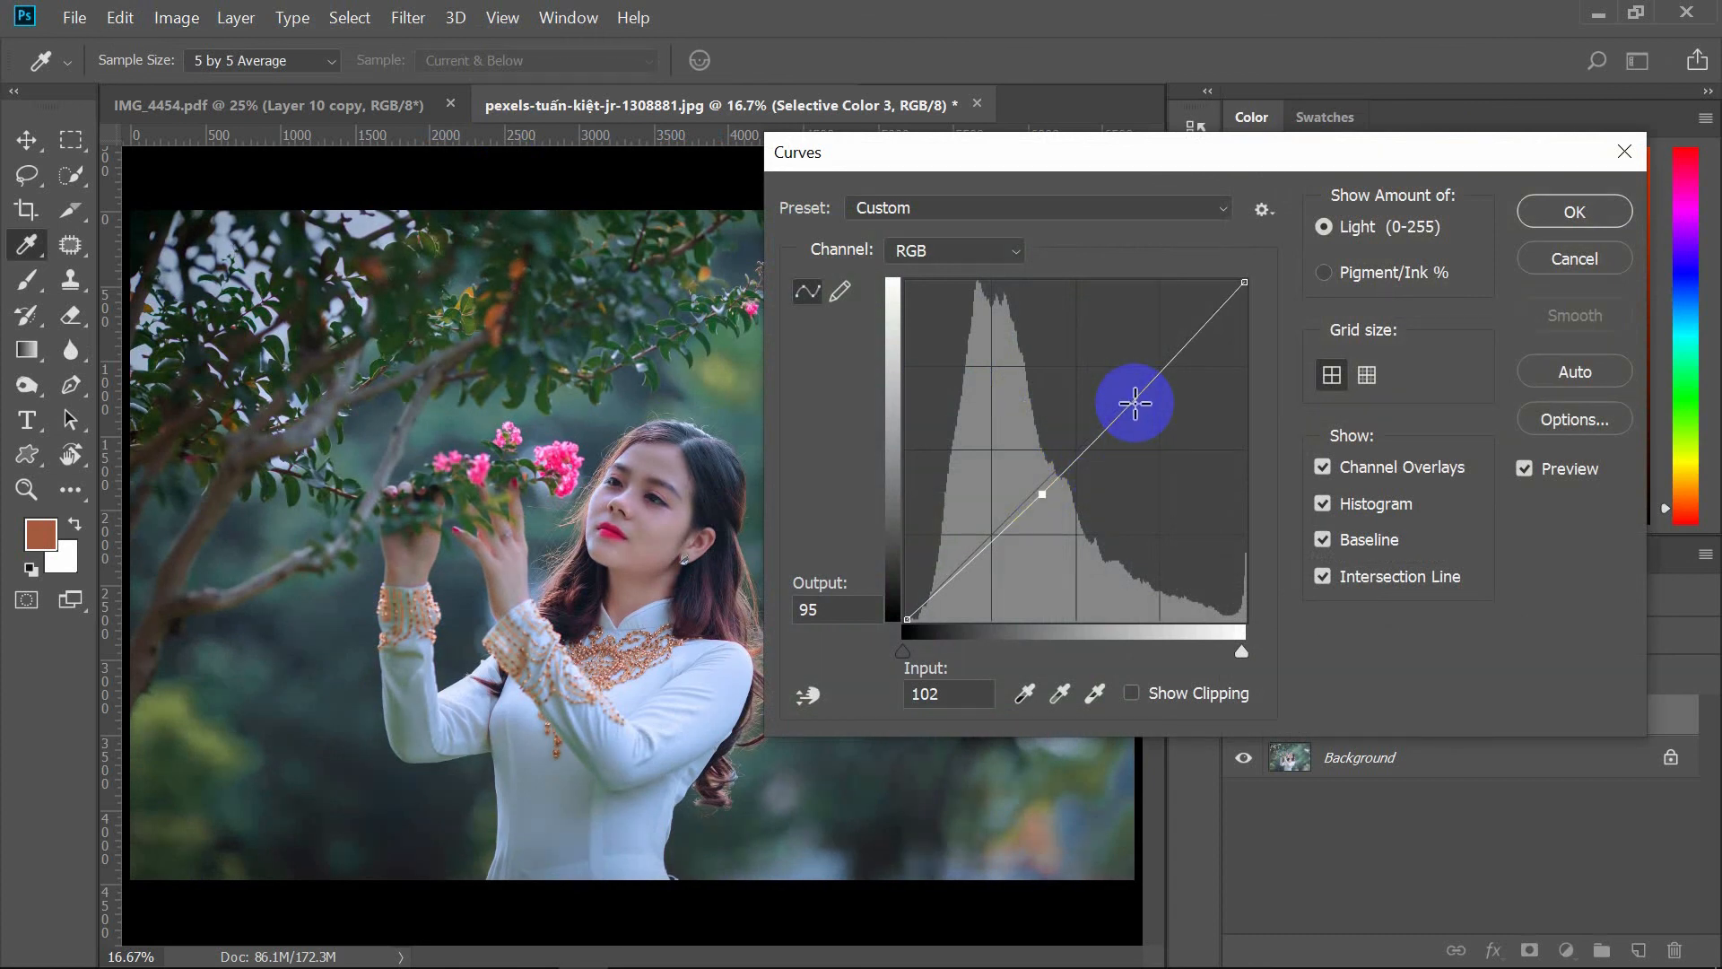
click(1170, 373)
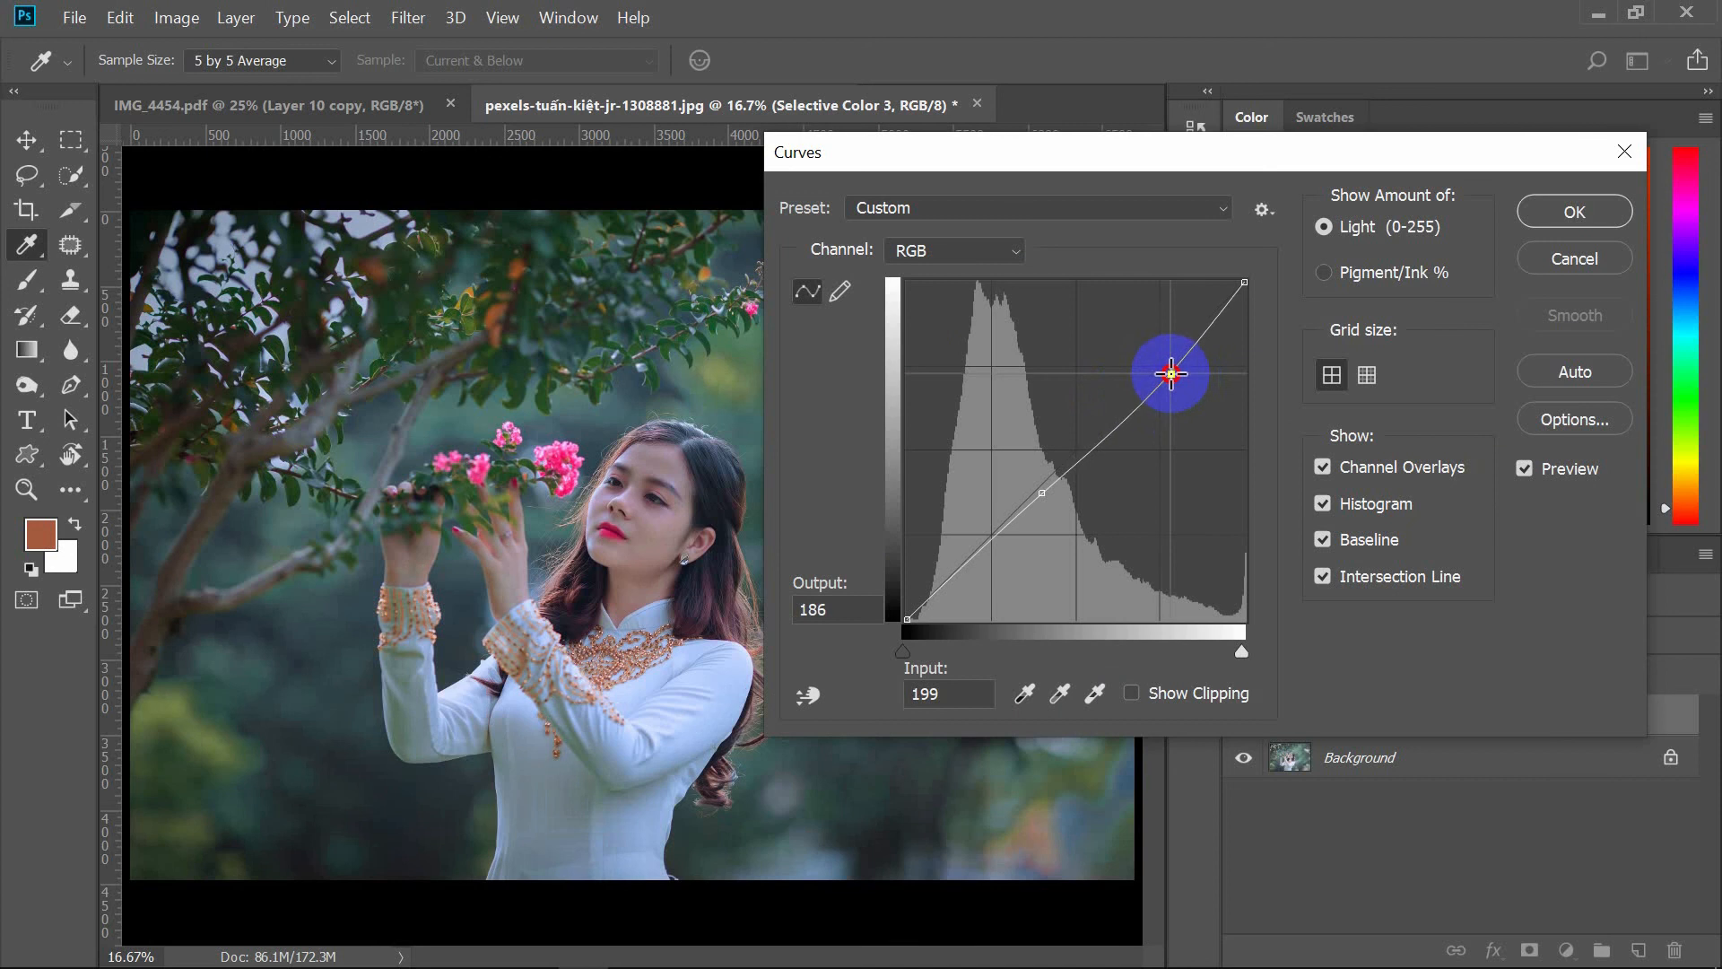
drag(1171, 373, 1164, 372)
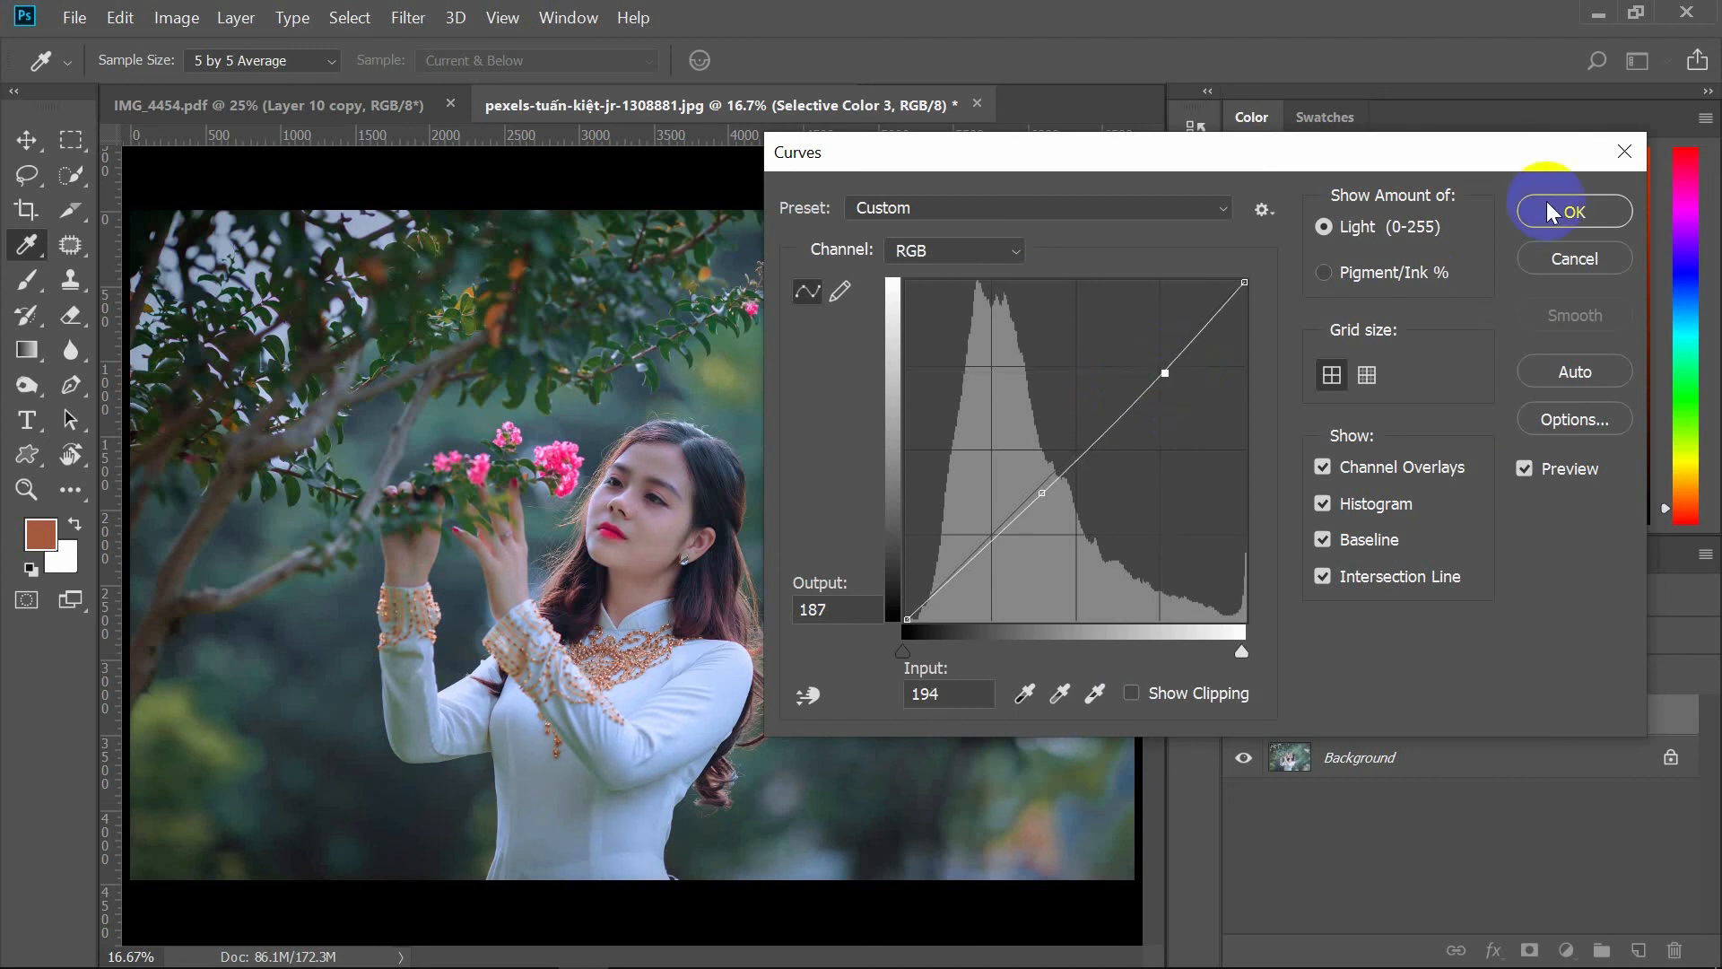
click(1547, 210)
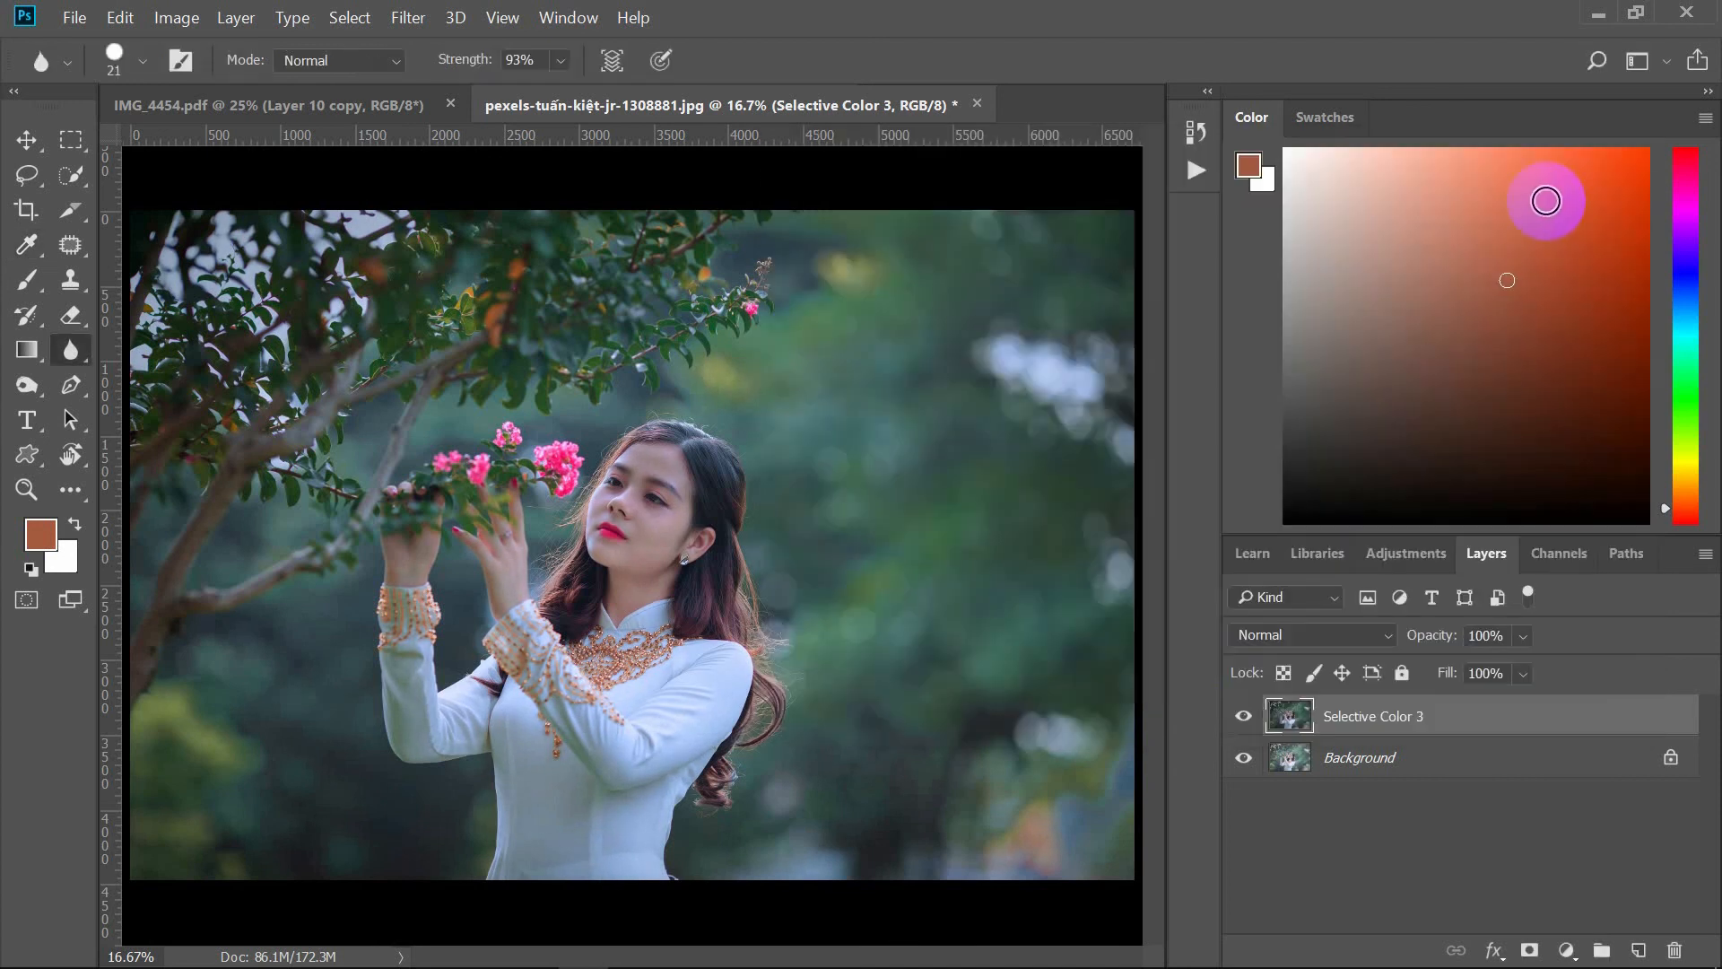
Step: Add a Vibrance adjustment layer with Vibrance +14 and Saturation +2, then close the properties panel
click(1568, 951)
click(1538, 663)
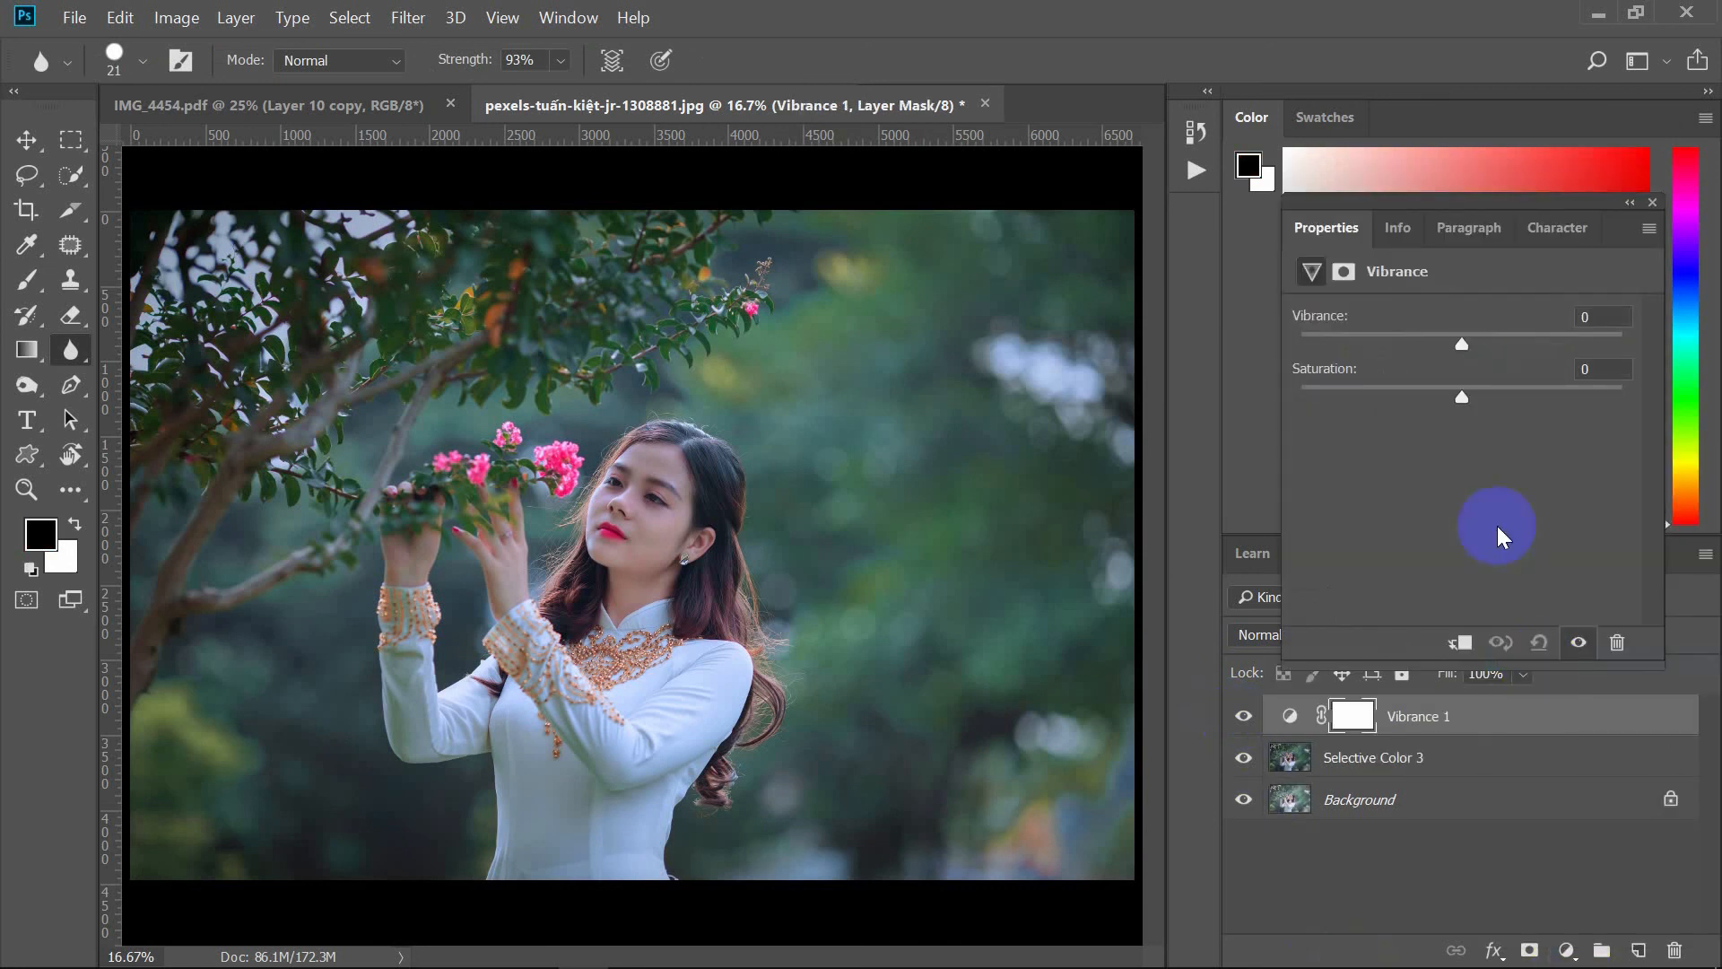
mouse_move(1460, 348)
mouse_down()
mouse_move(1615, 358)
mouse_move(1486, 347)
mouse_up()
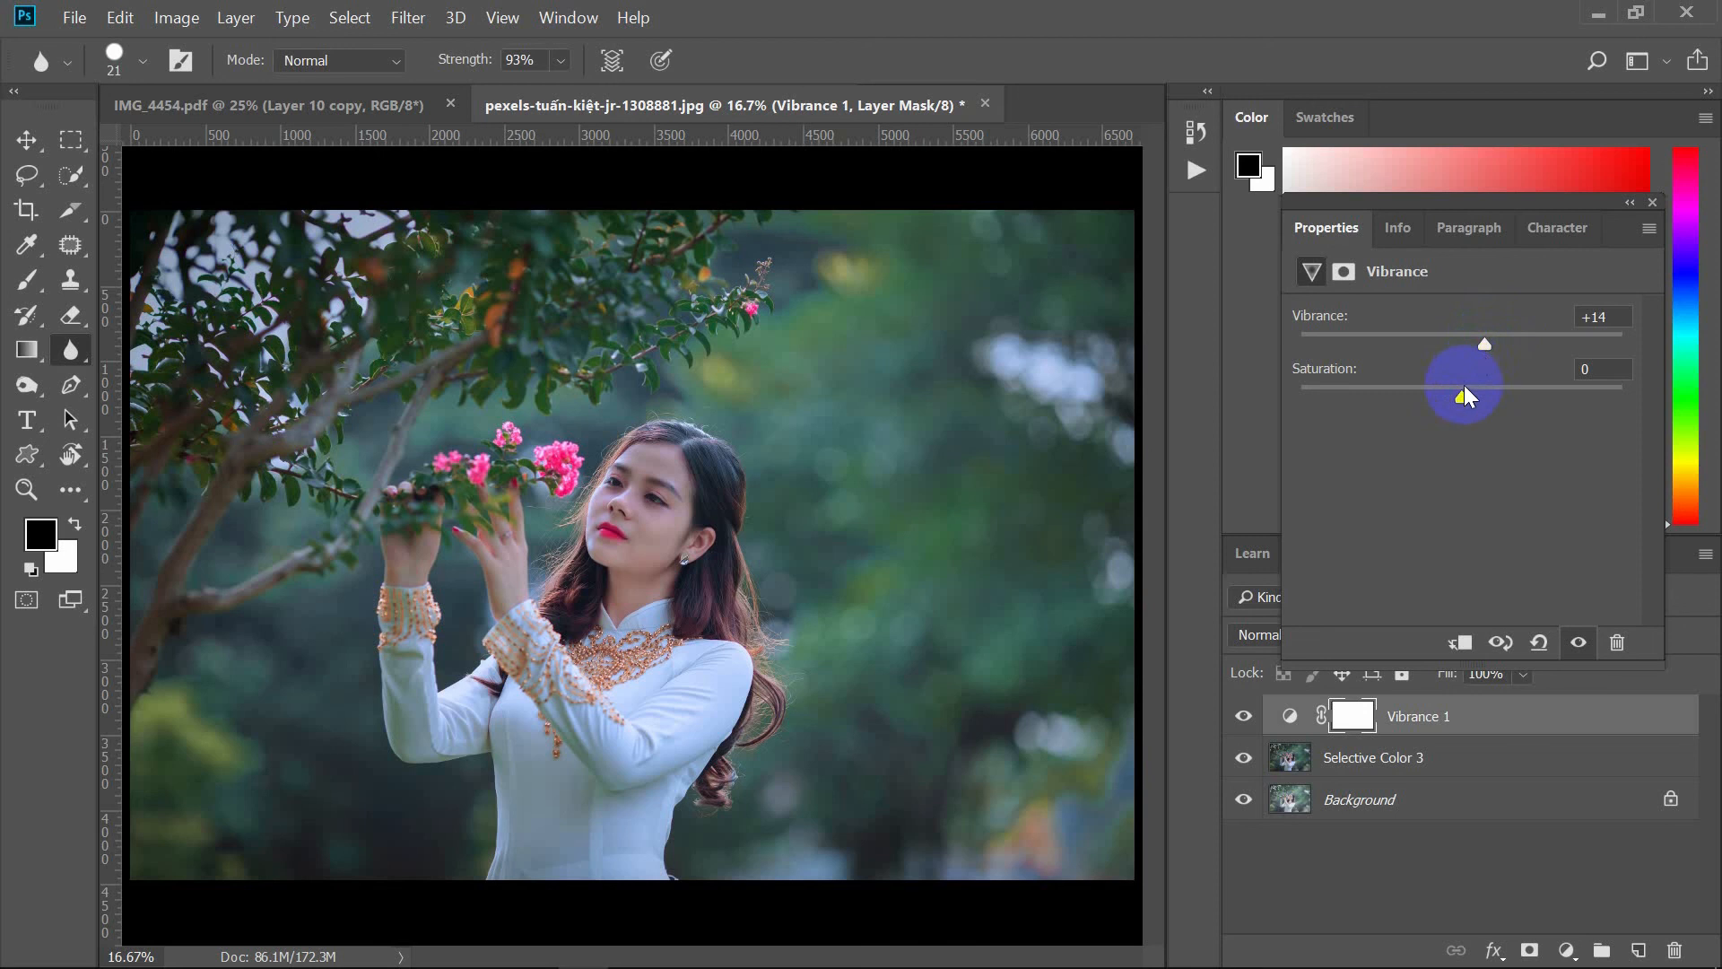
mouse_move(1452, 397)
mouse_down()
mouse_move(1340, 390)
mouse_move(1476, 428)
mouse_move(1464, 415)
mouse_up()
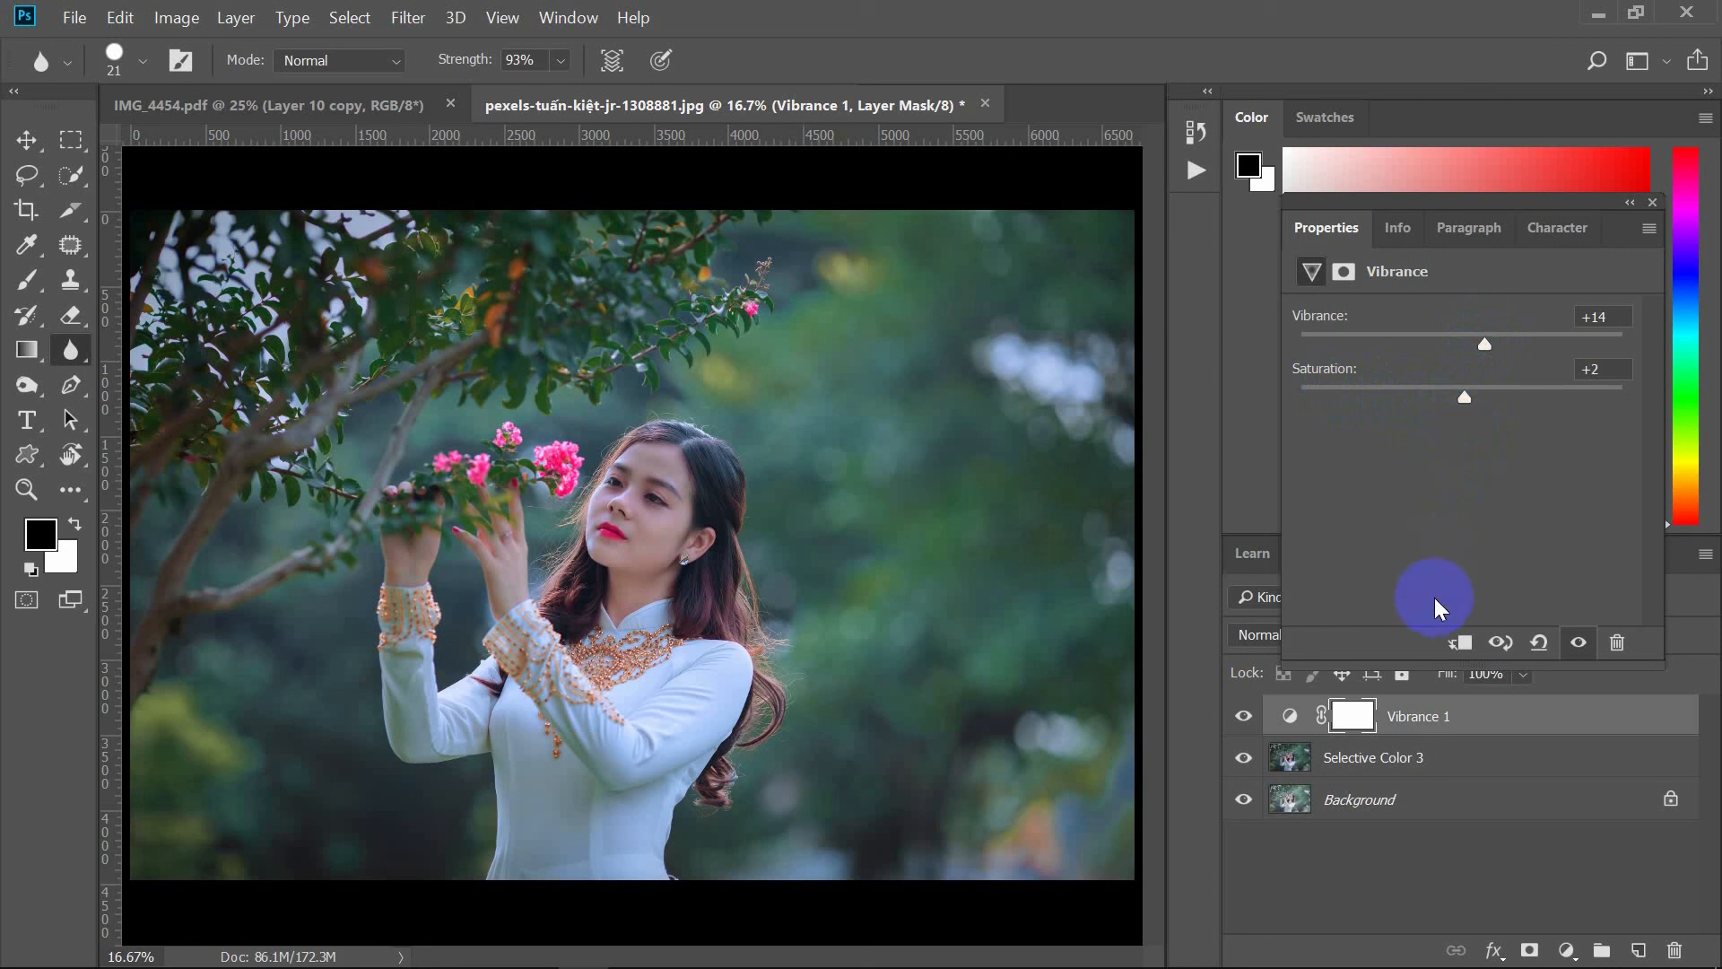
click(1653, 202)
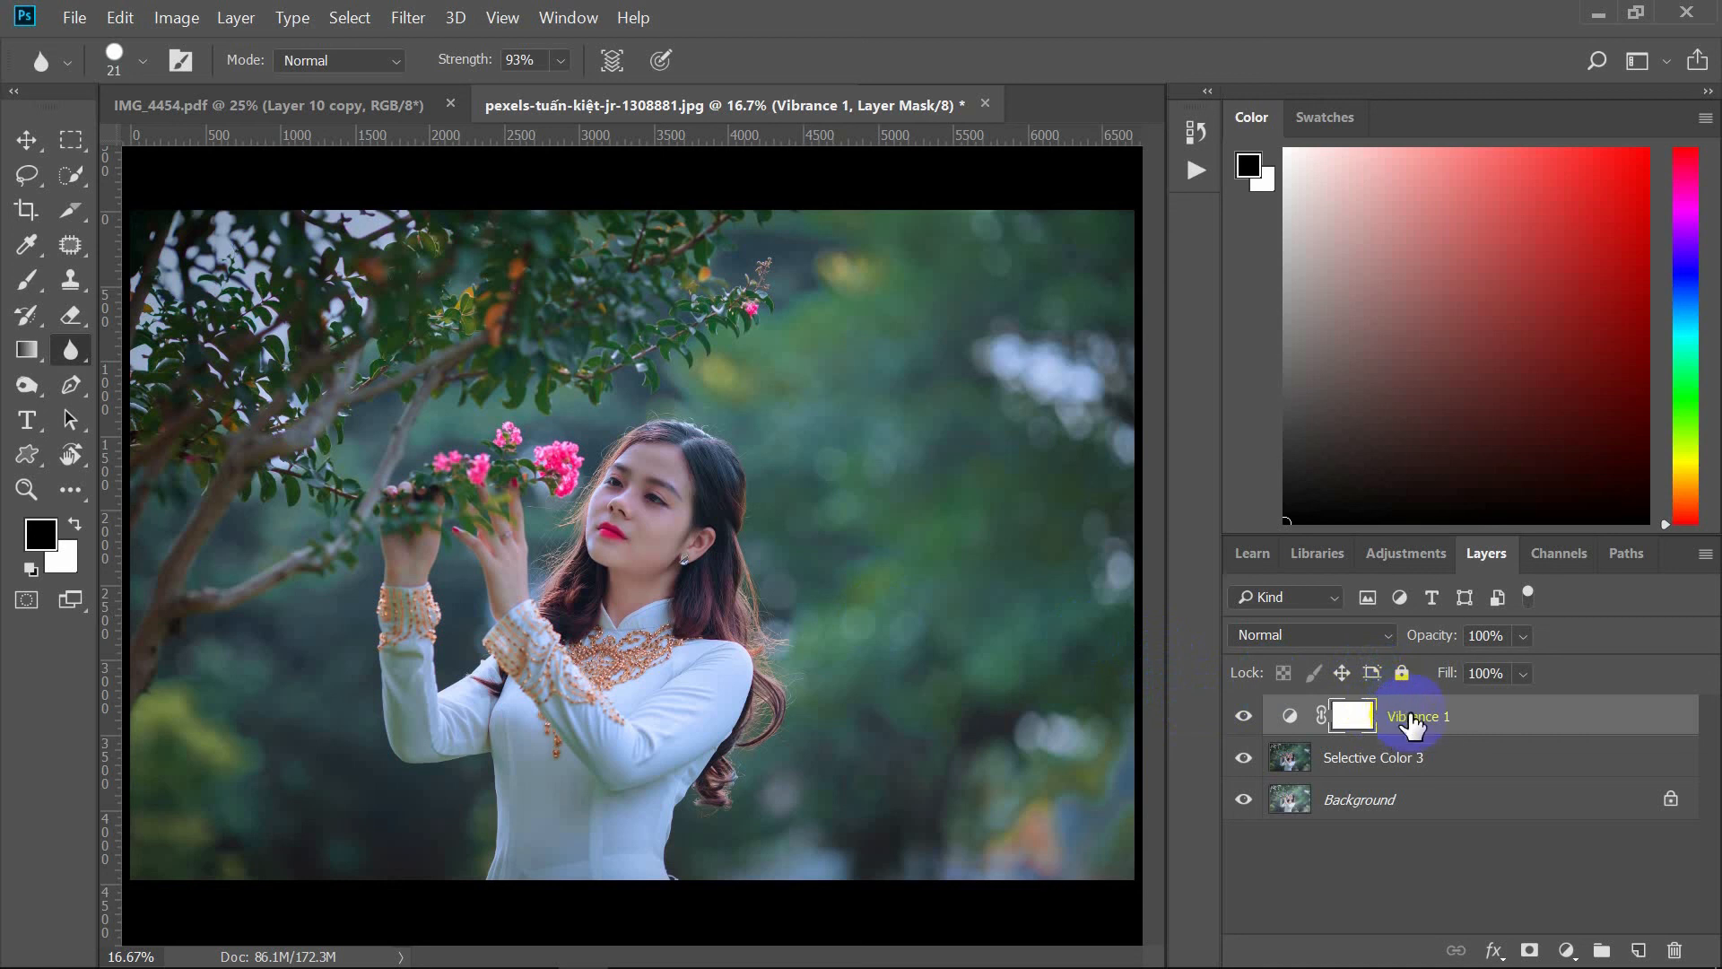
Step: Merge the Vibrance layer with the Selective Color 3 layer beneath it
click(1414, 757)
right_click(1413, 757)
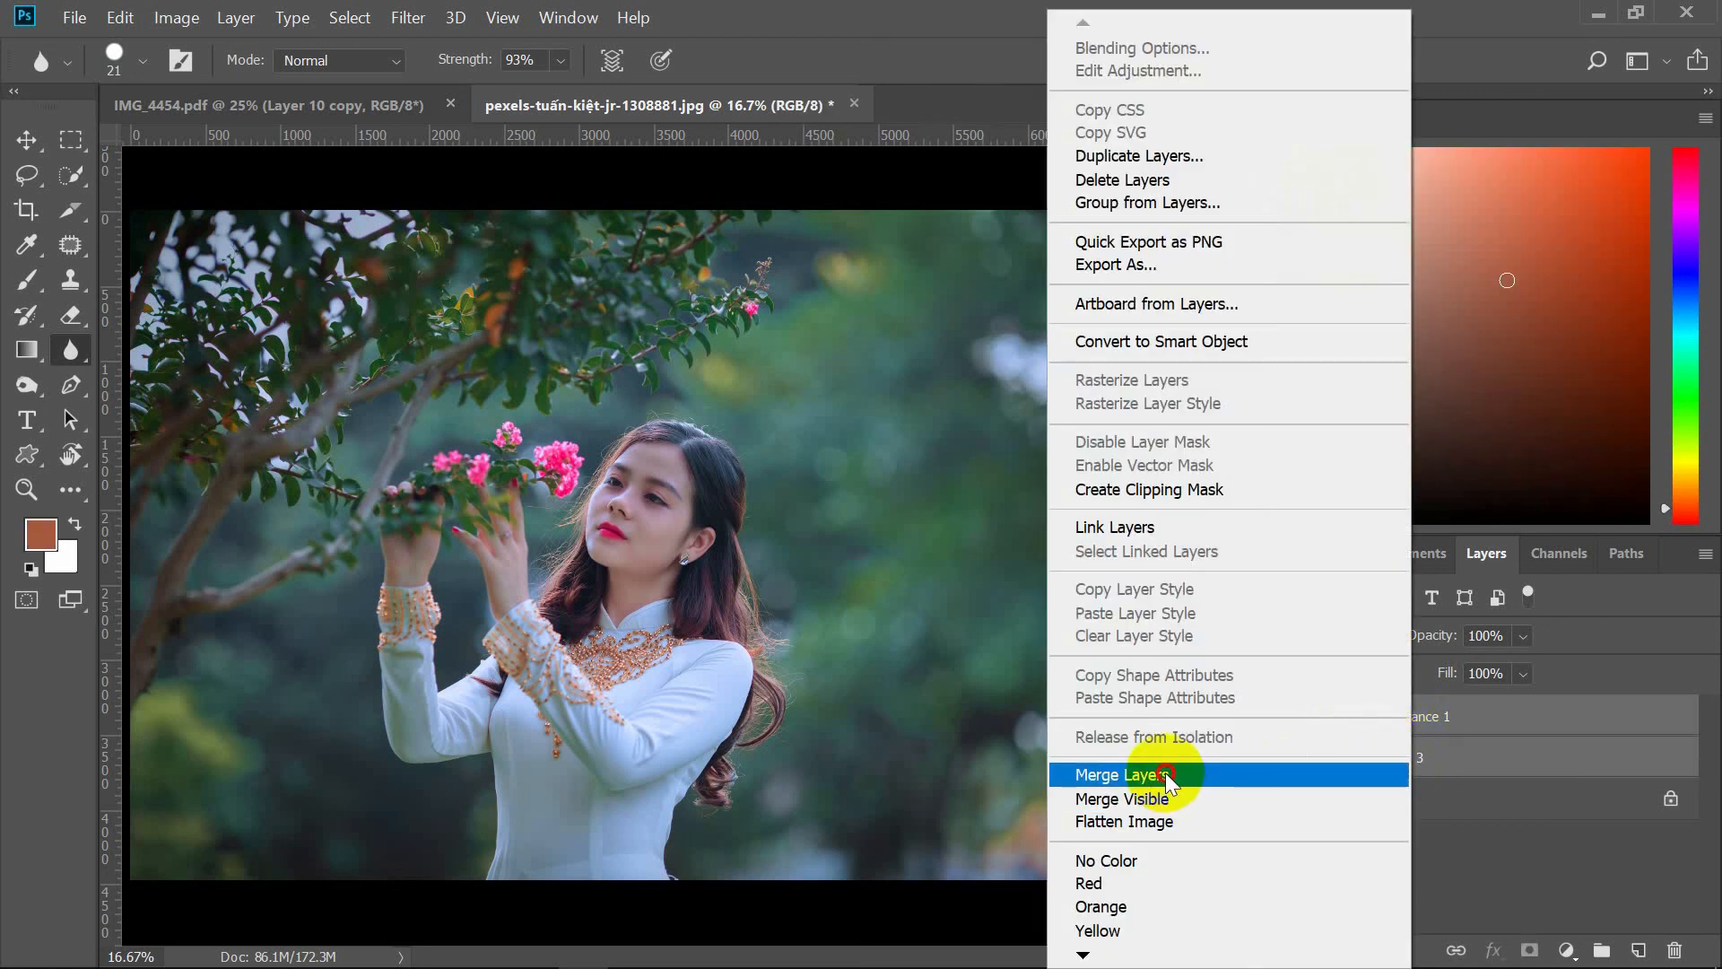
click(1166, 774)
click(1350, 728)
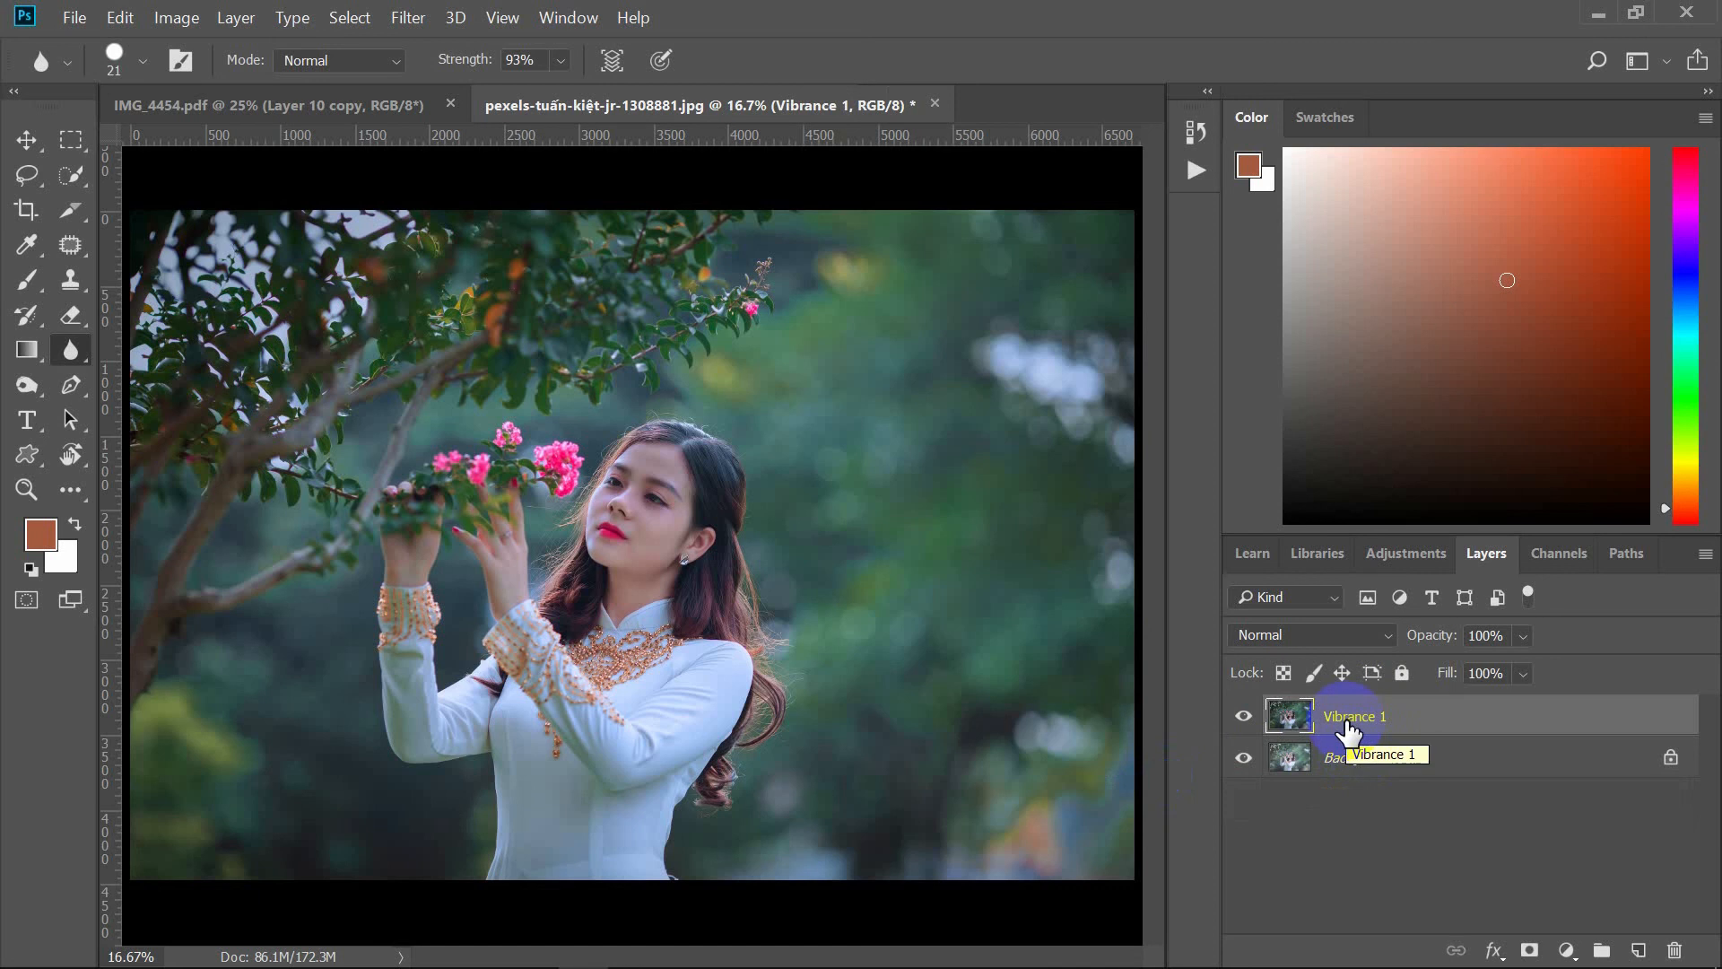
Step: Toggle visibility of the Vibrance 1 and Background layers to compare before and after
click(1244, 718)
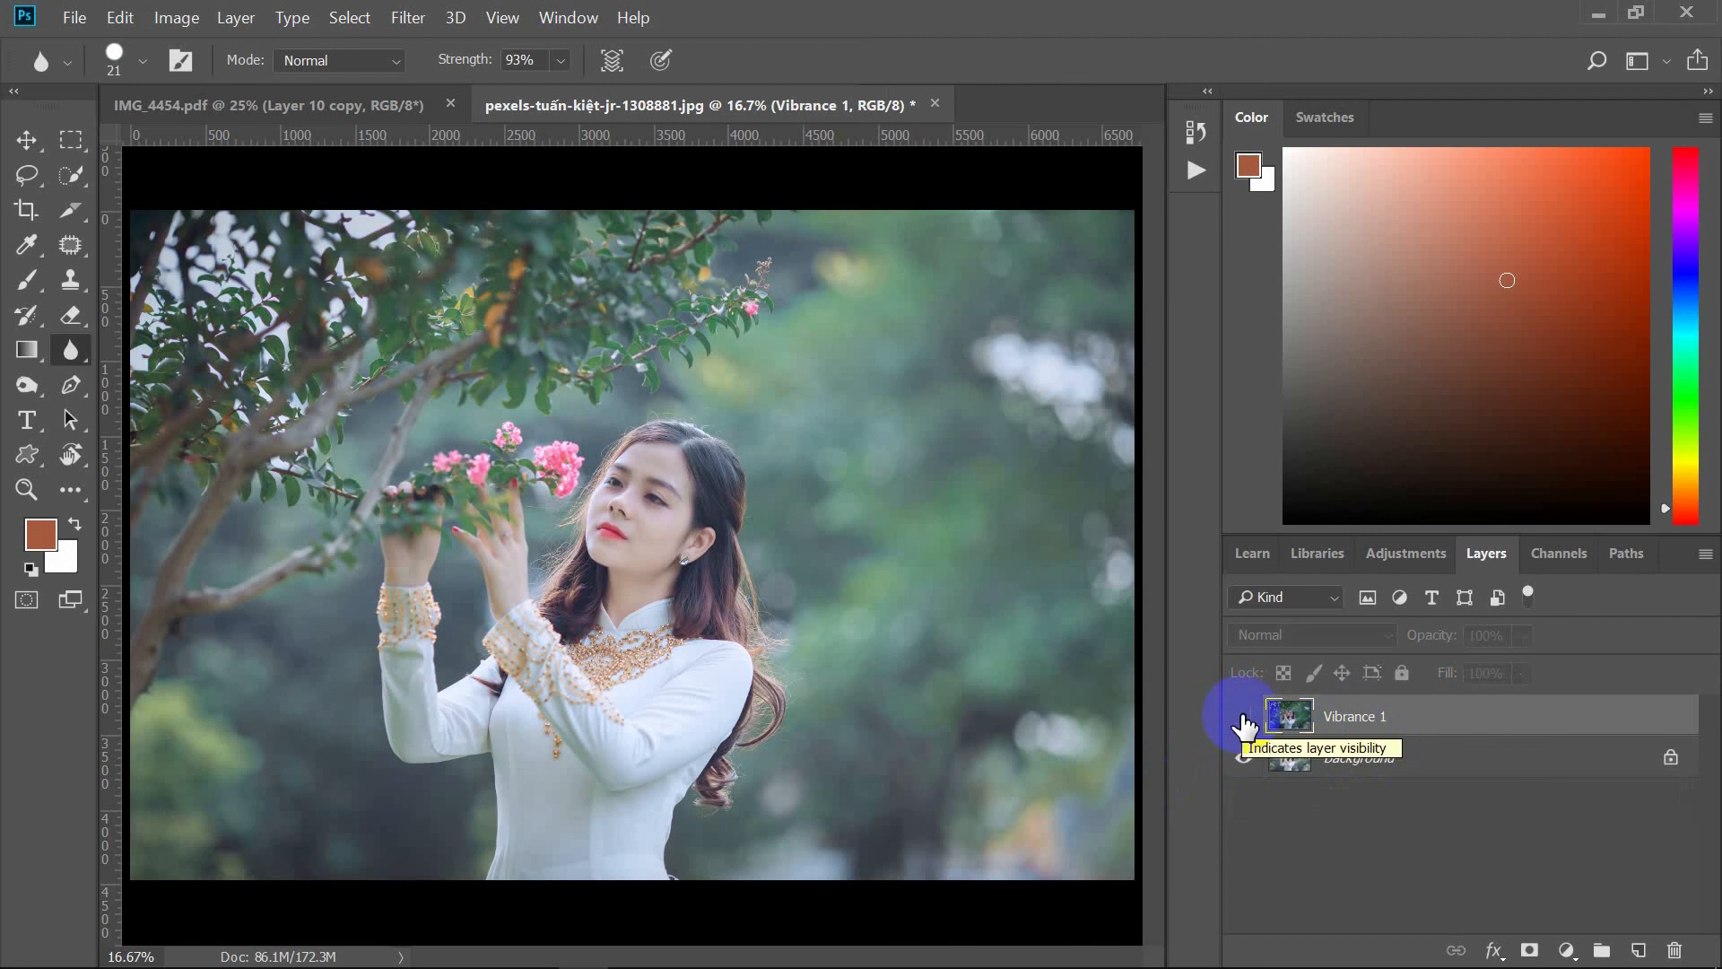
click(1244, 717)
click(1244, 758)
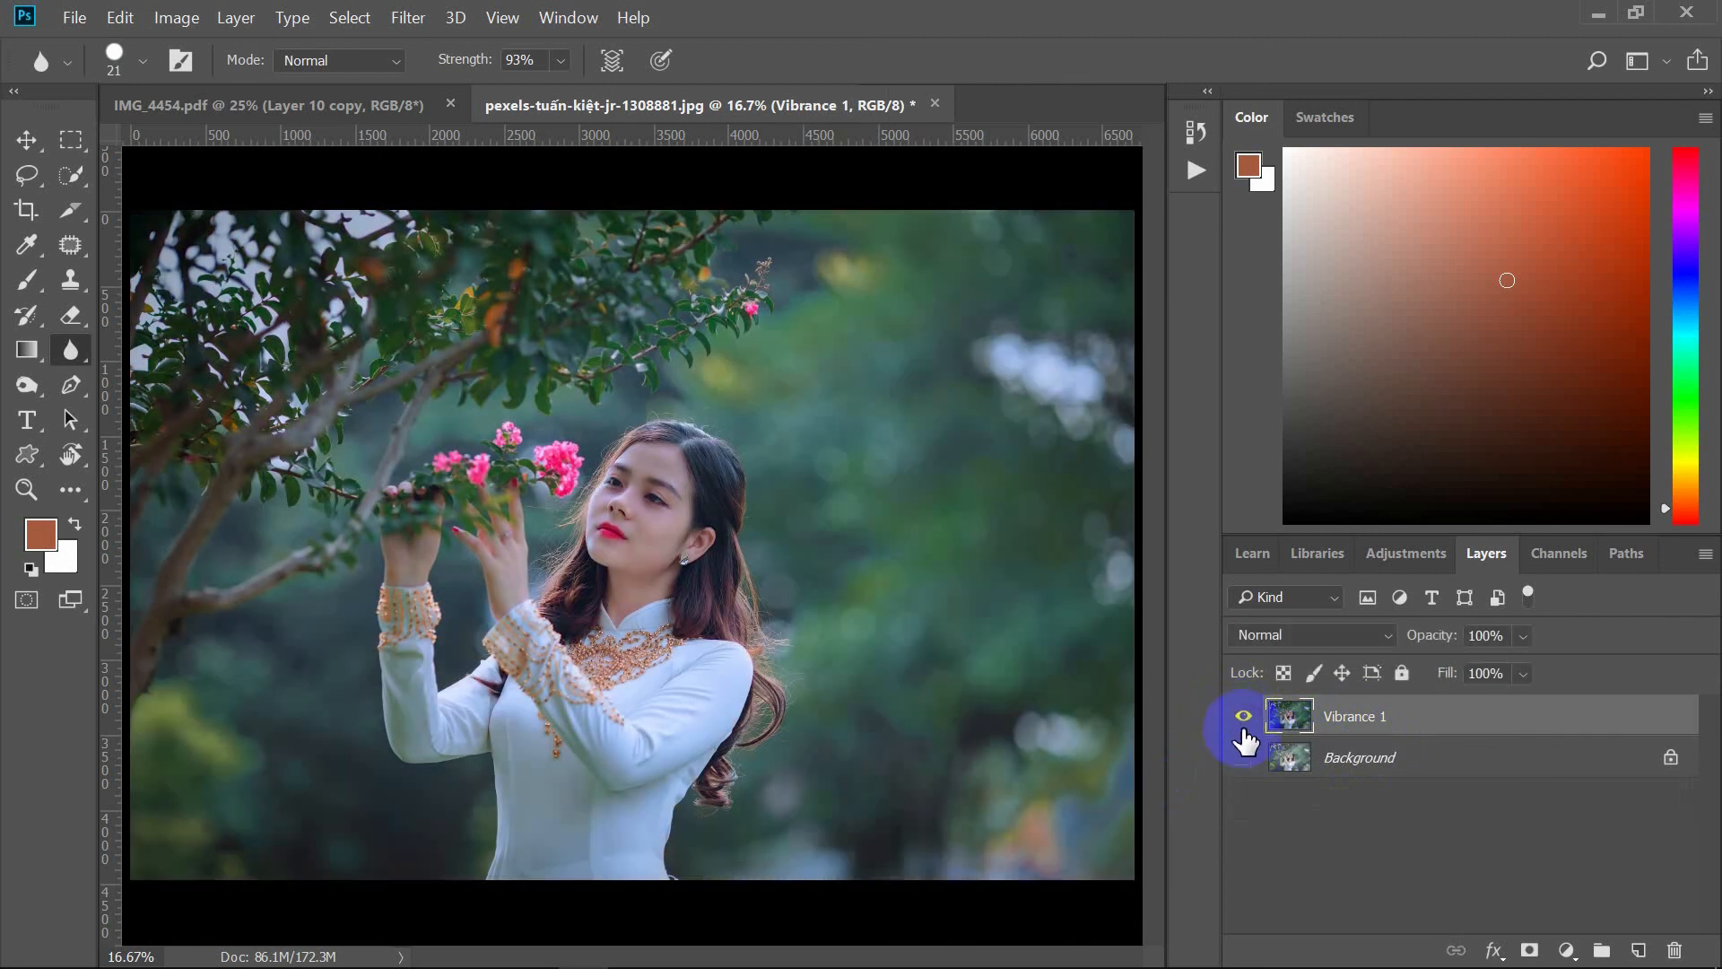
click(1241, 719)
click(1243, 720)
click(1243, 758)
click(1241, 717)
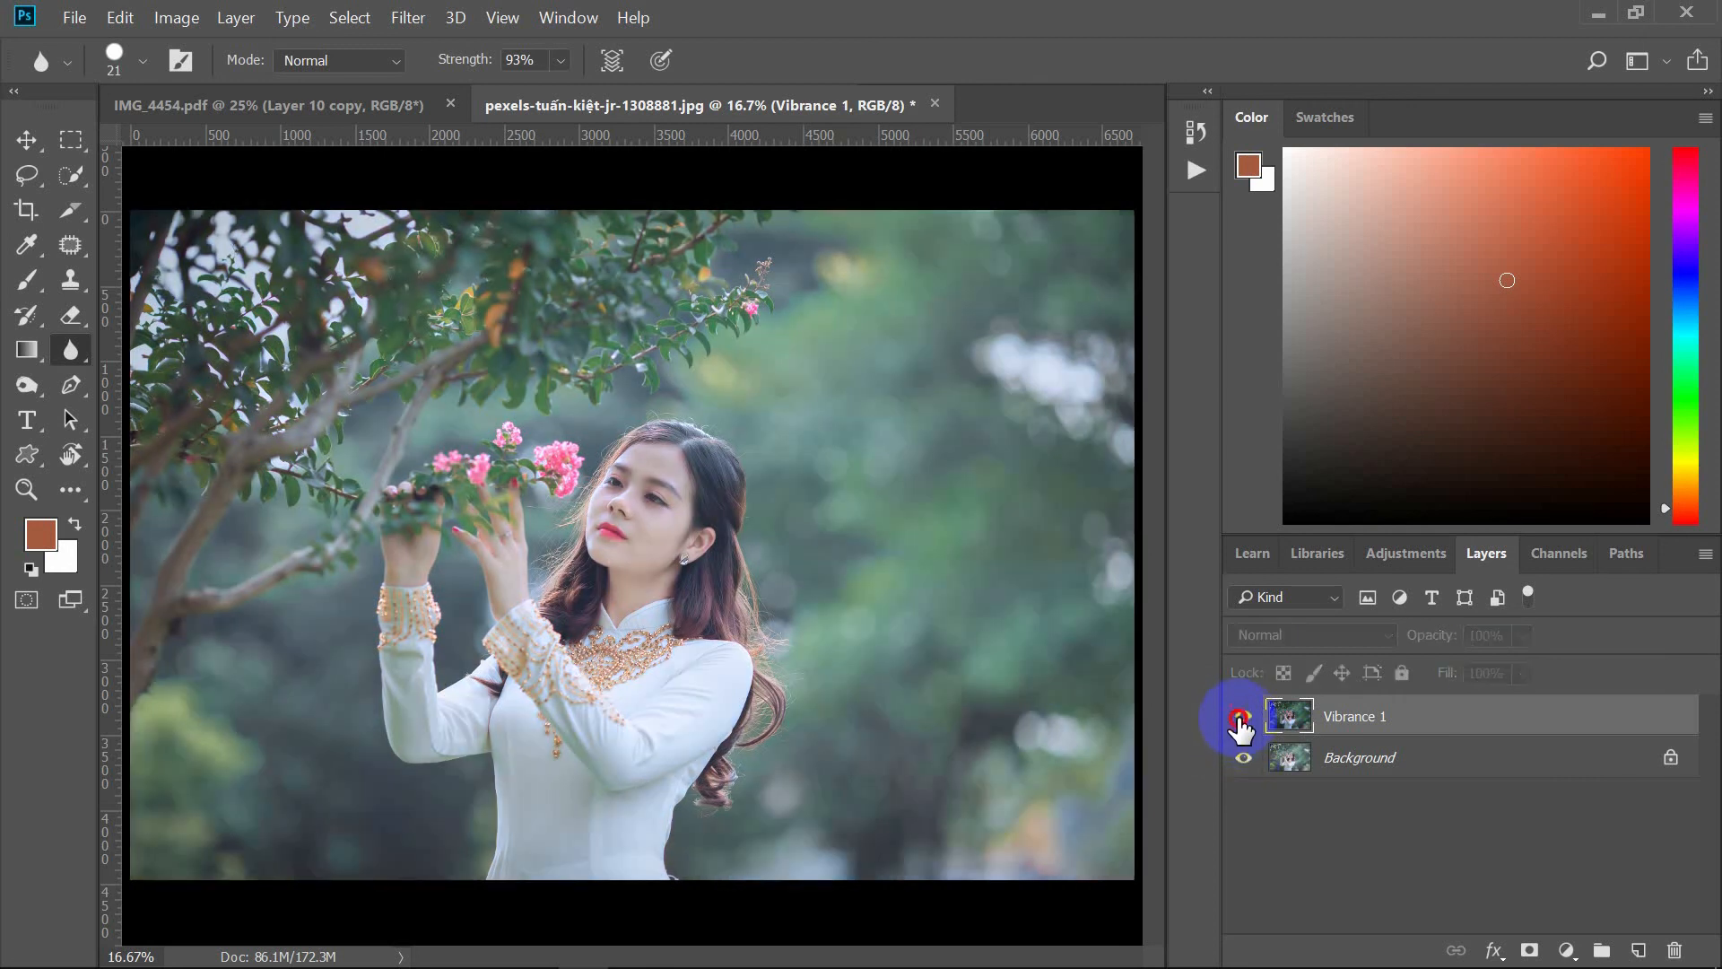